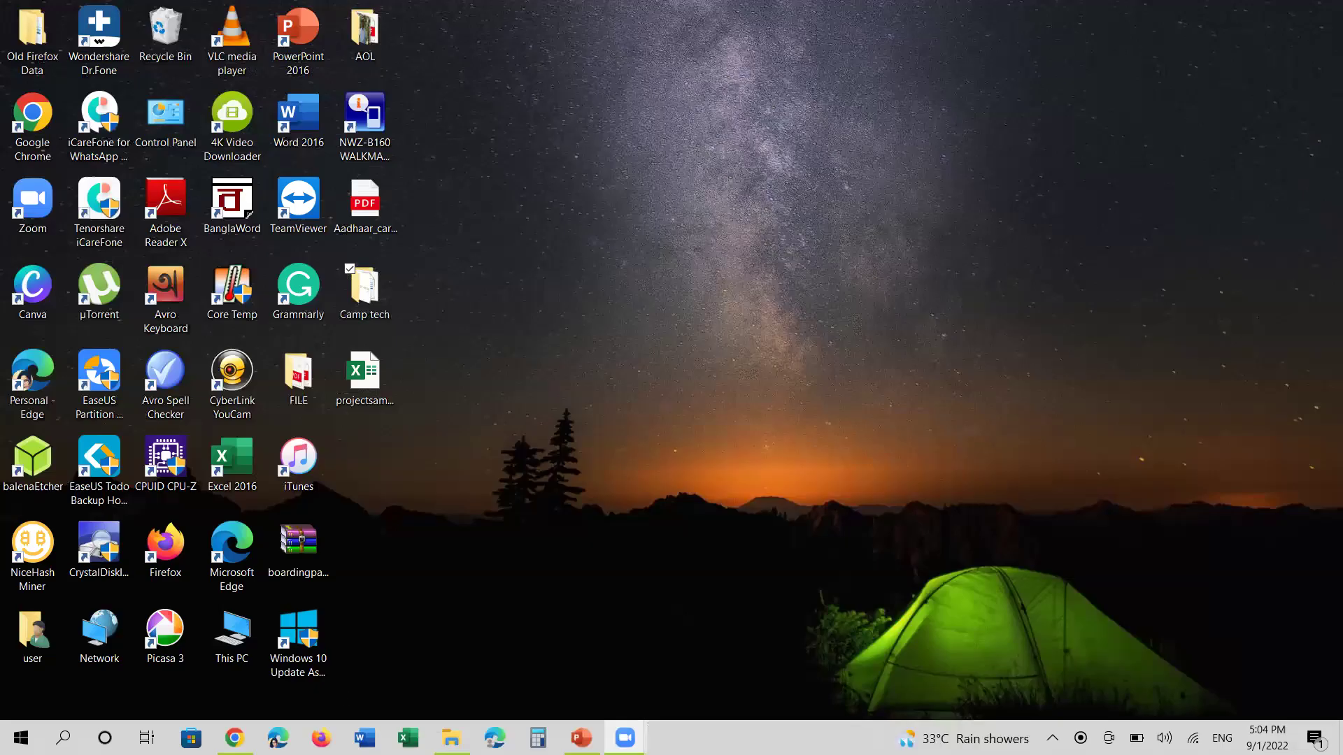
# Launch Word, create a blank document and place the insertion point on its page
pyautogui.click(364, 738)
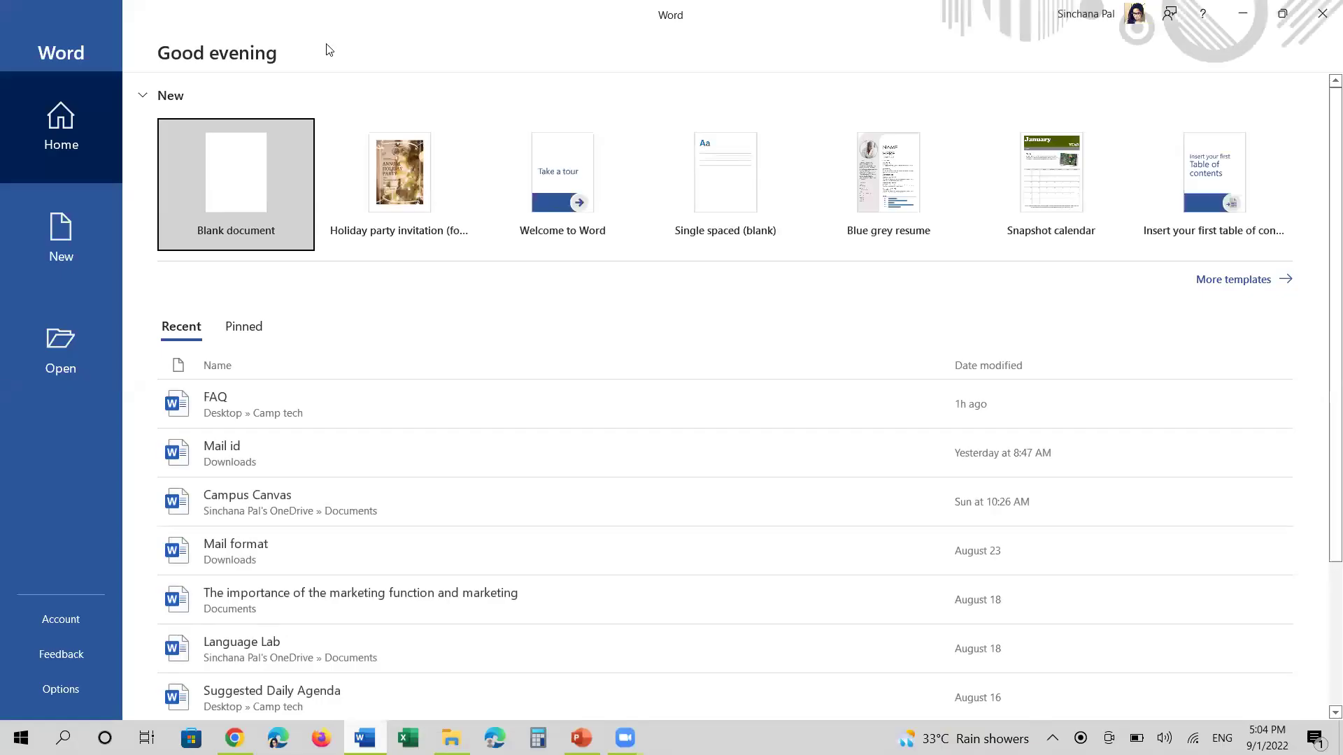
pyautogui.click(235, 218)
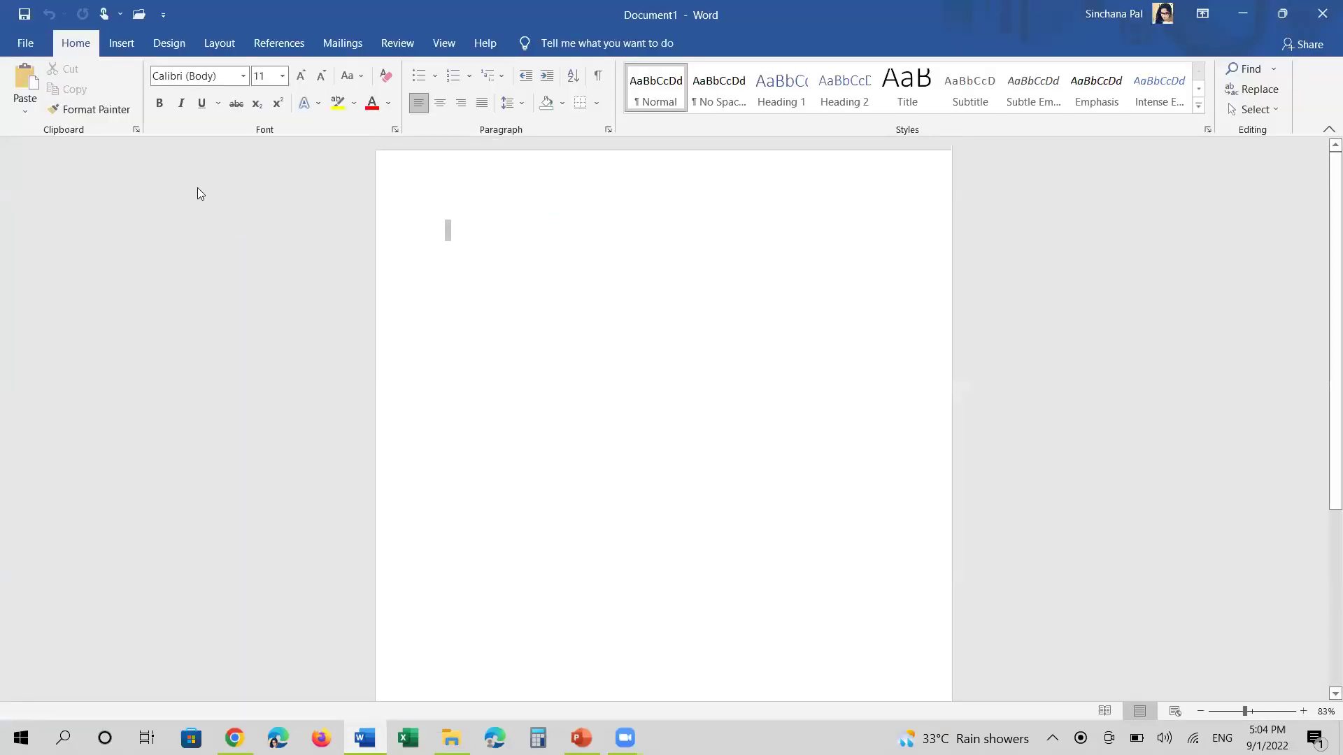
pyautogui.rightClick(302, 303)
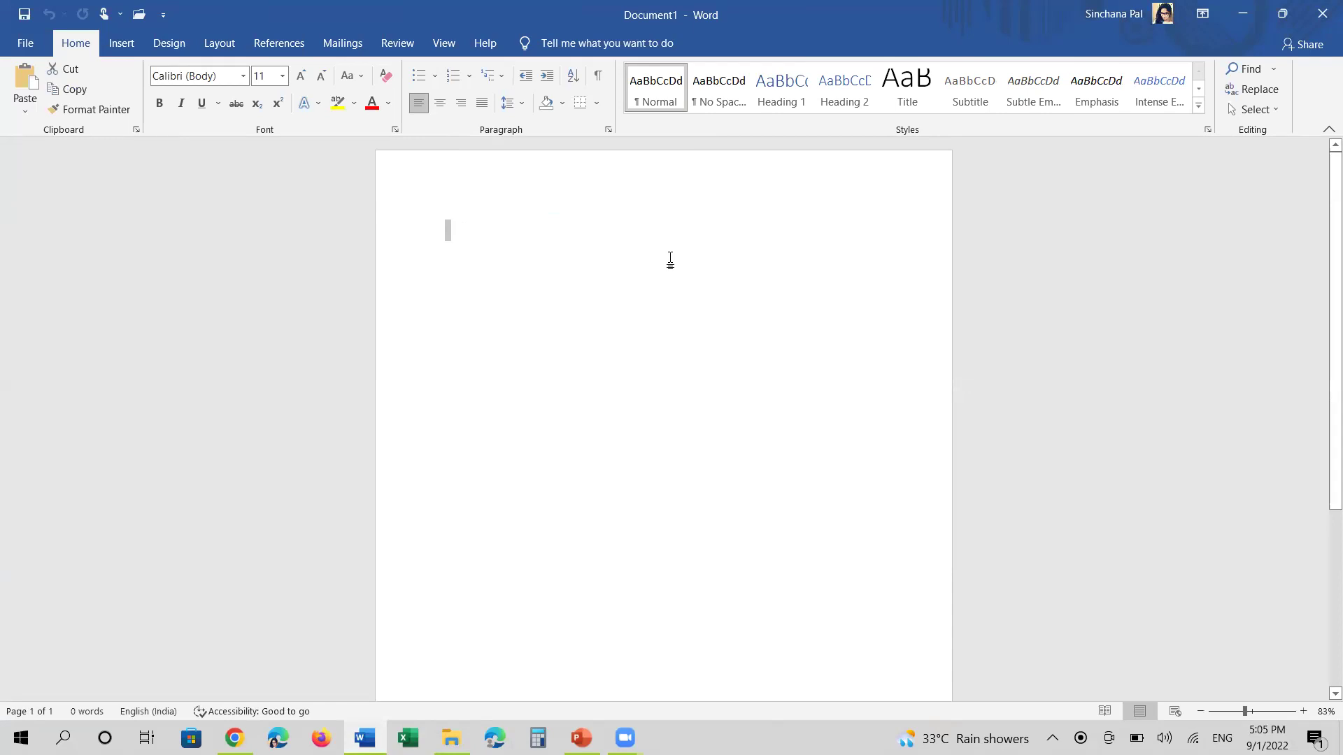
pyautogui.click(473, 232)
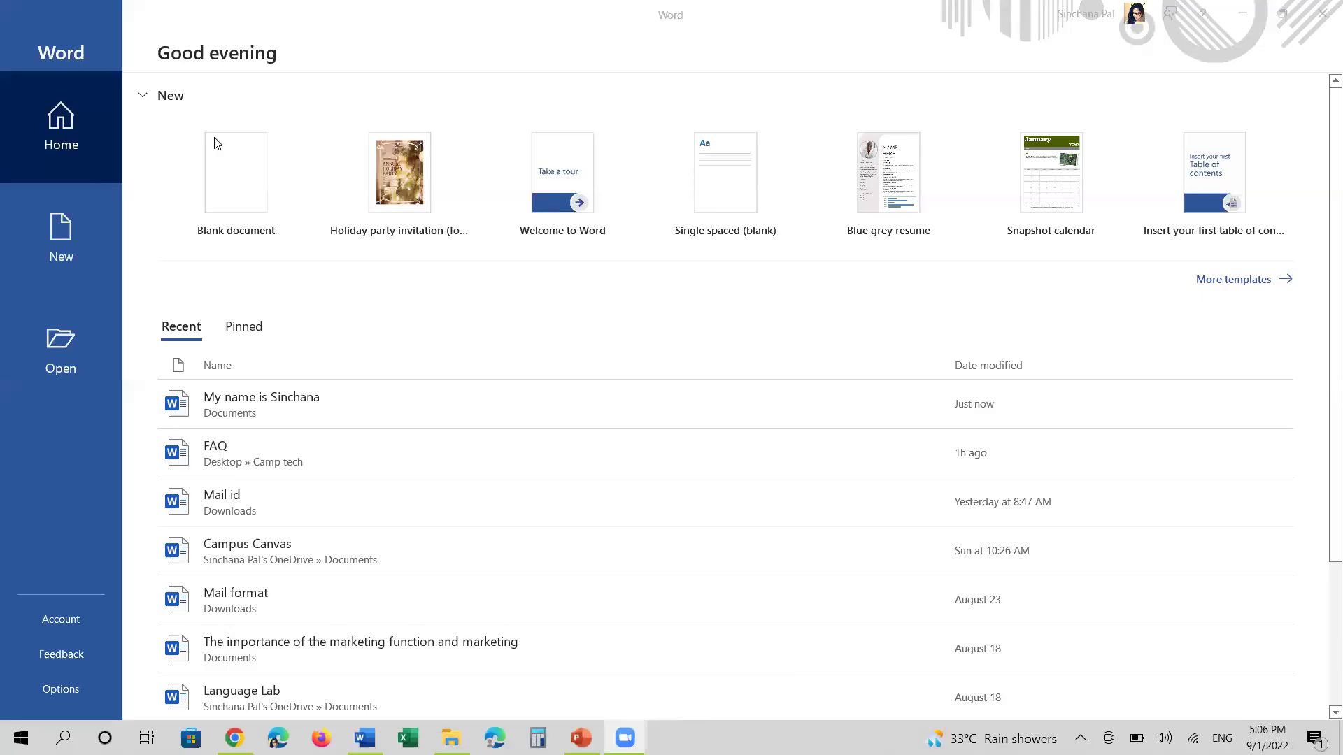
# In a new blank document, type 'We live in India. India is a big country.Lots of people stay here.' and fix the typos
pyautogui.click(231, 163)
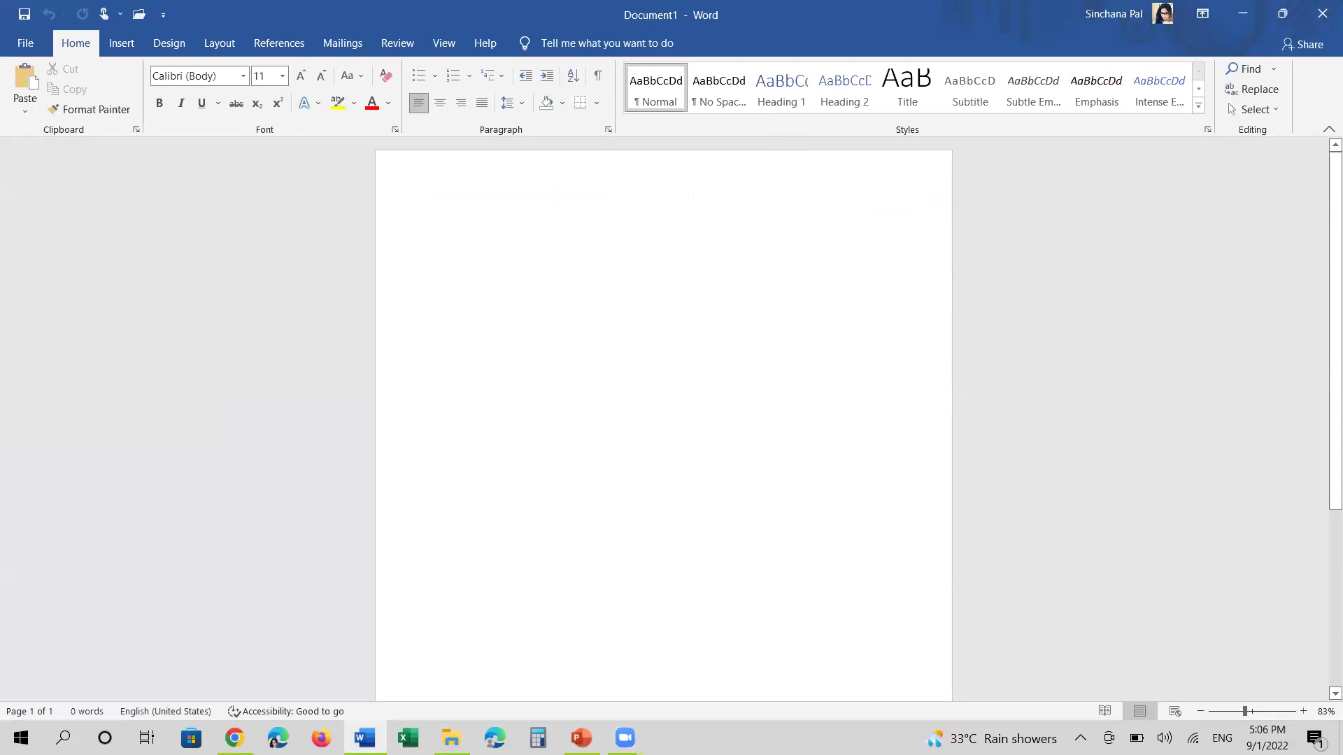
pyautogui.write('I')
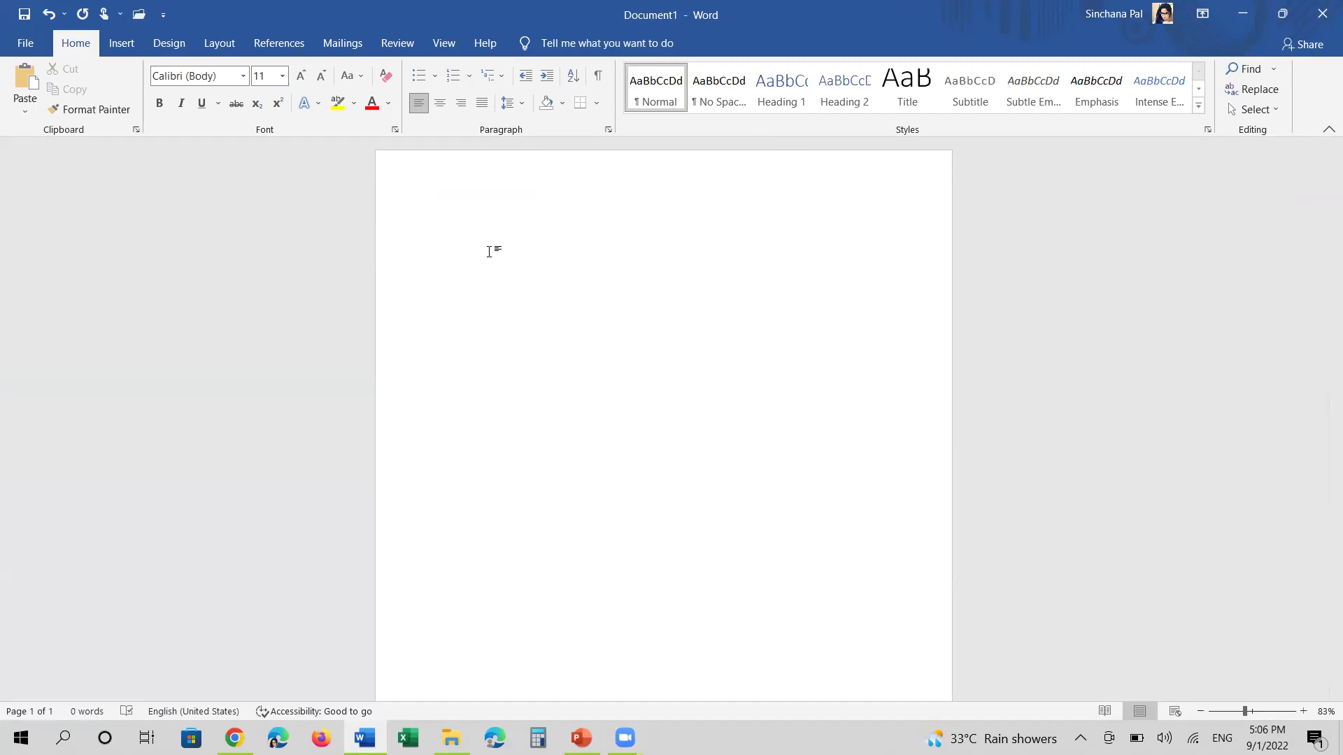
pyautogui.write('We l')
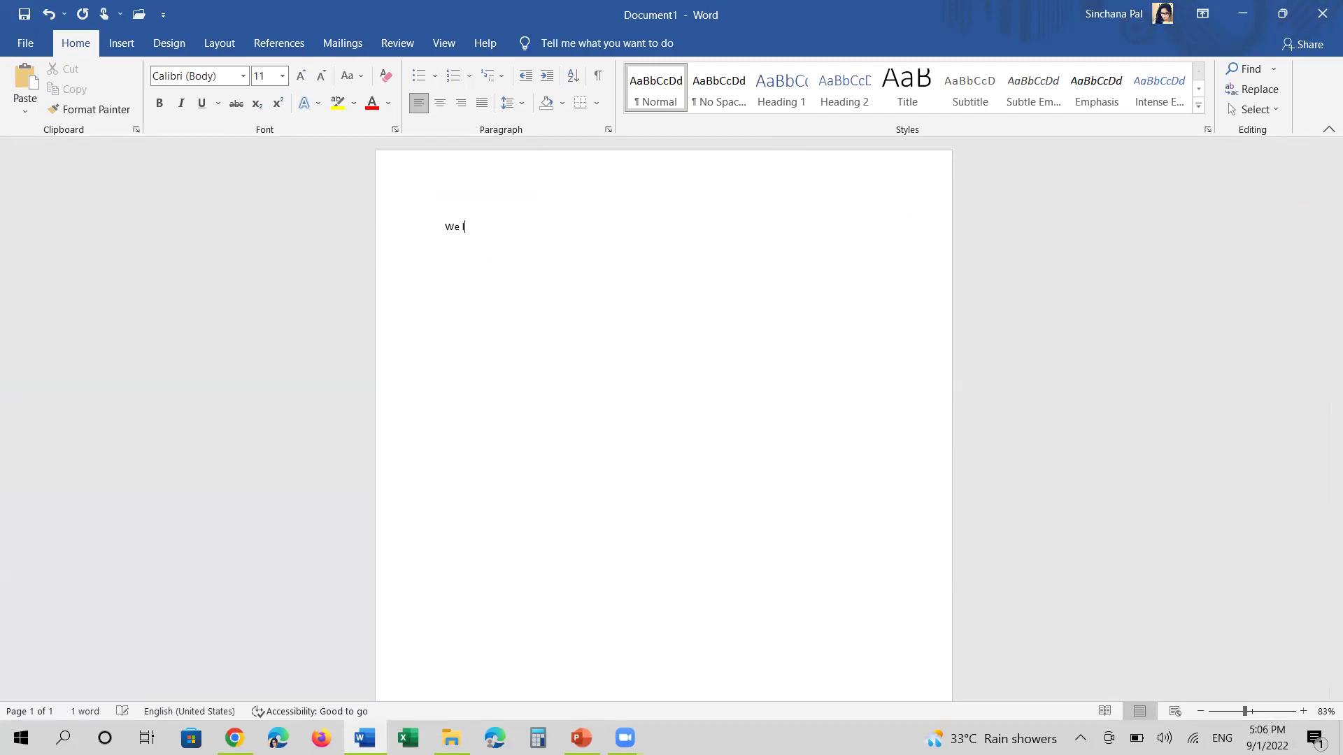
pyautogui.write('ive in Ind')
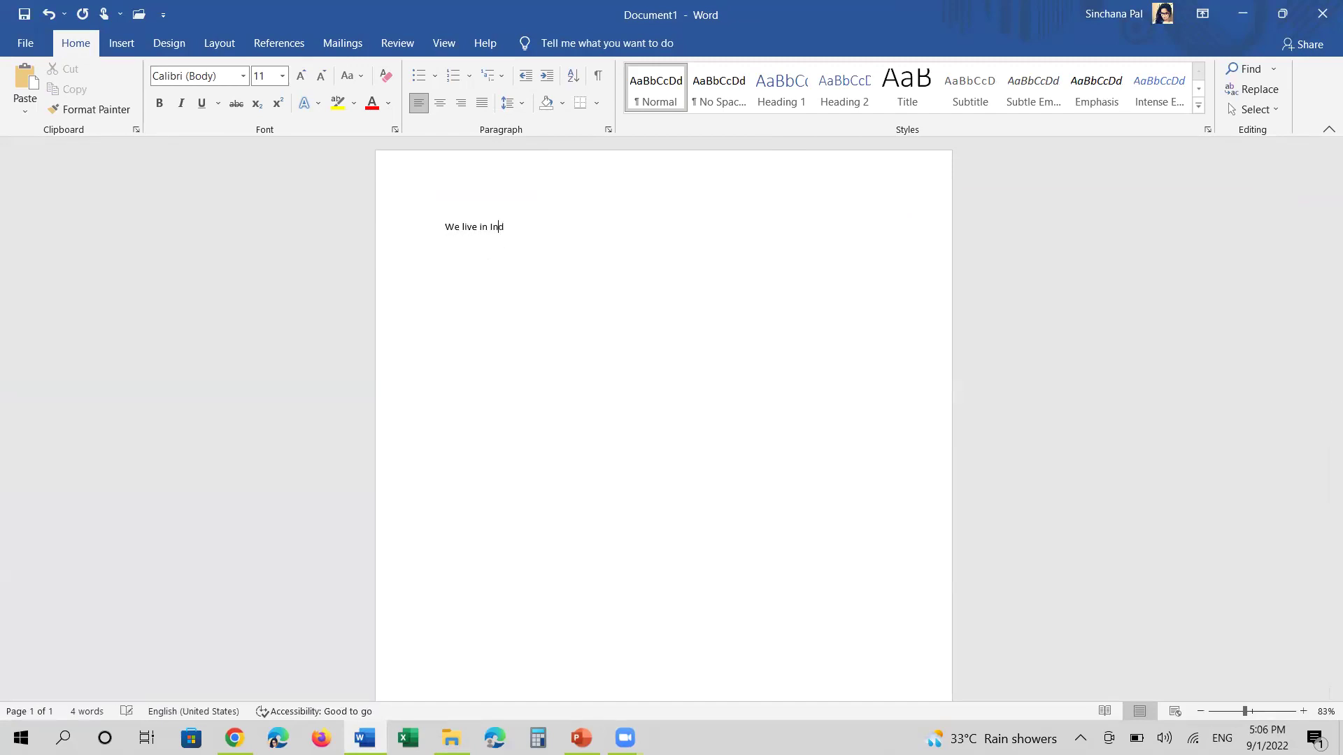
pyautogui.write('ia. ')
pyautogui.write('We')
pyautogui.press('BackSpace')
pyautogui.press('BackSpace')
pyautogui.write('n')
pyautogui.write('dia is a')
pyautogui.write(' big co')
pyautogui.write('untry')
pyautogui.write(', ')
pyautogui.write('.')
pyautogui.write('Lots od')
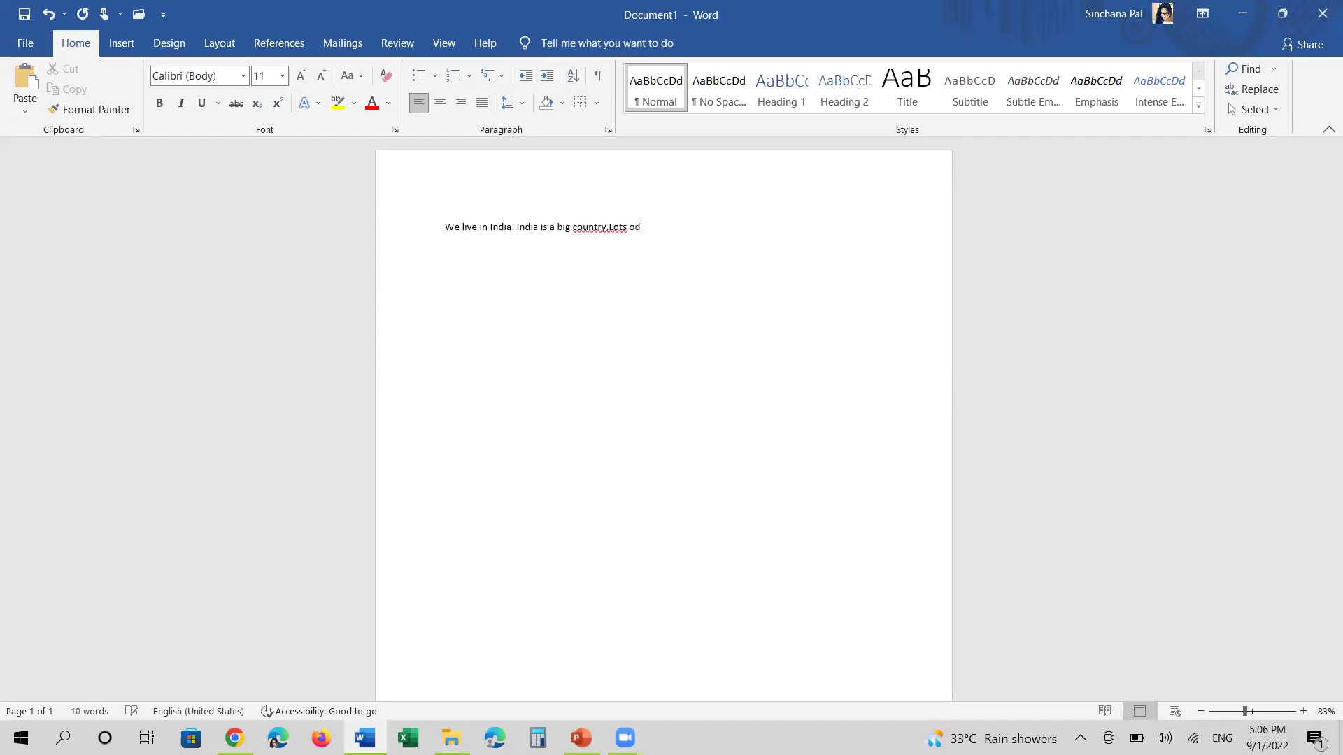
pyautogui.press('BackSpace')
pyautogui.write('f peop')
pyautogui.write('le st')
pyautogui.write('ay her')
pyautogui.write('e.')
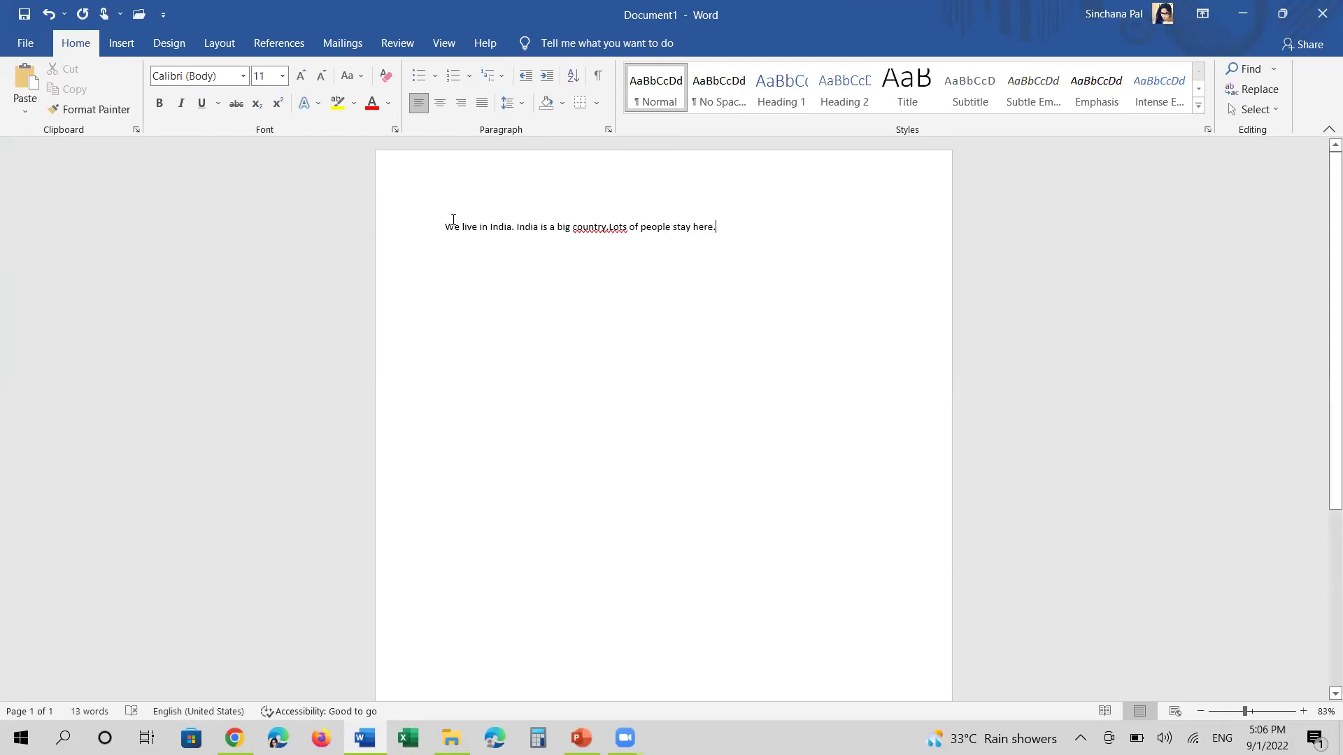
# Format the India line in Times New Roman at 24 point
pyautogui.moveTo(445, 227); pyautogui.dragTo(800, 223)
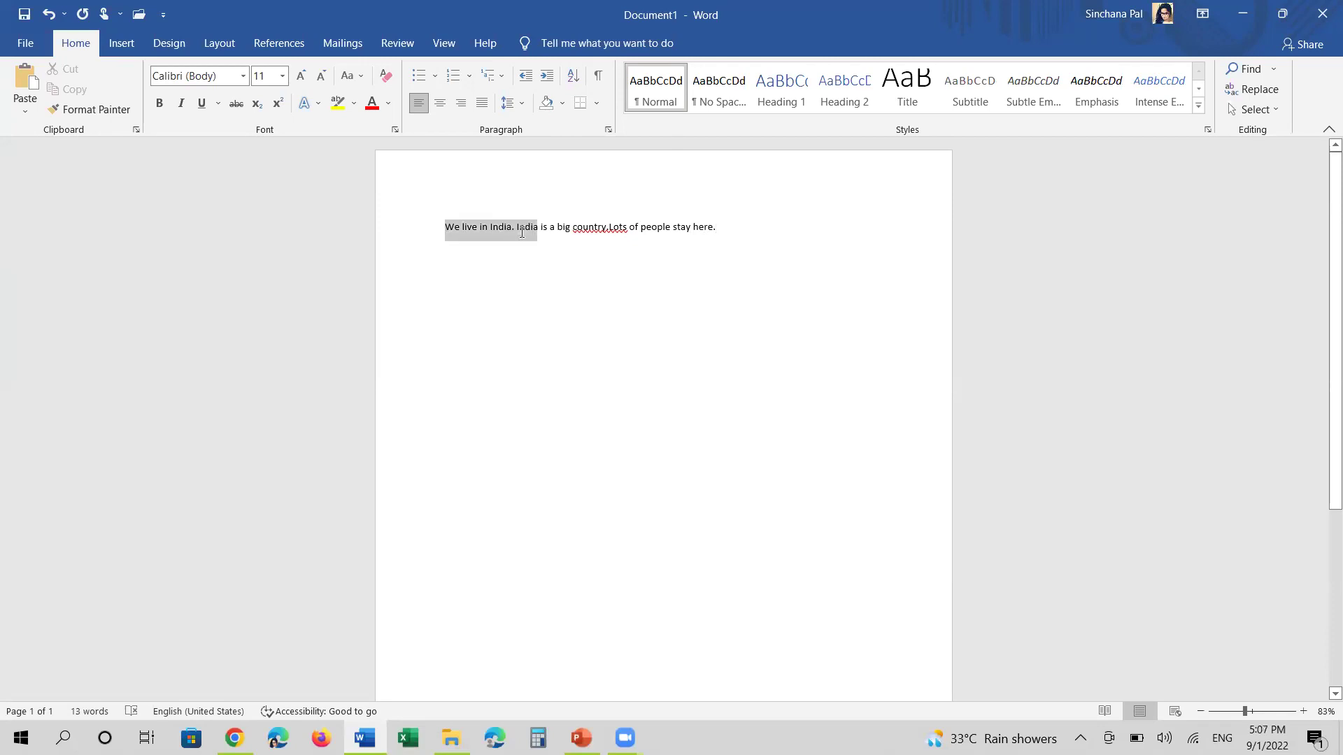
pyautogui.click(242, 77)
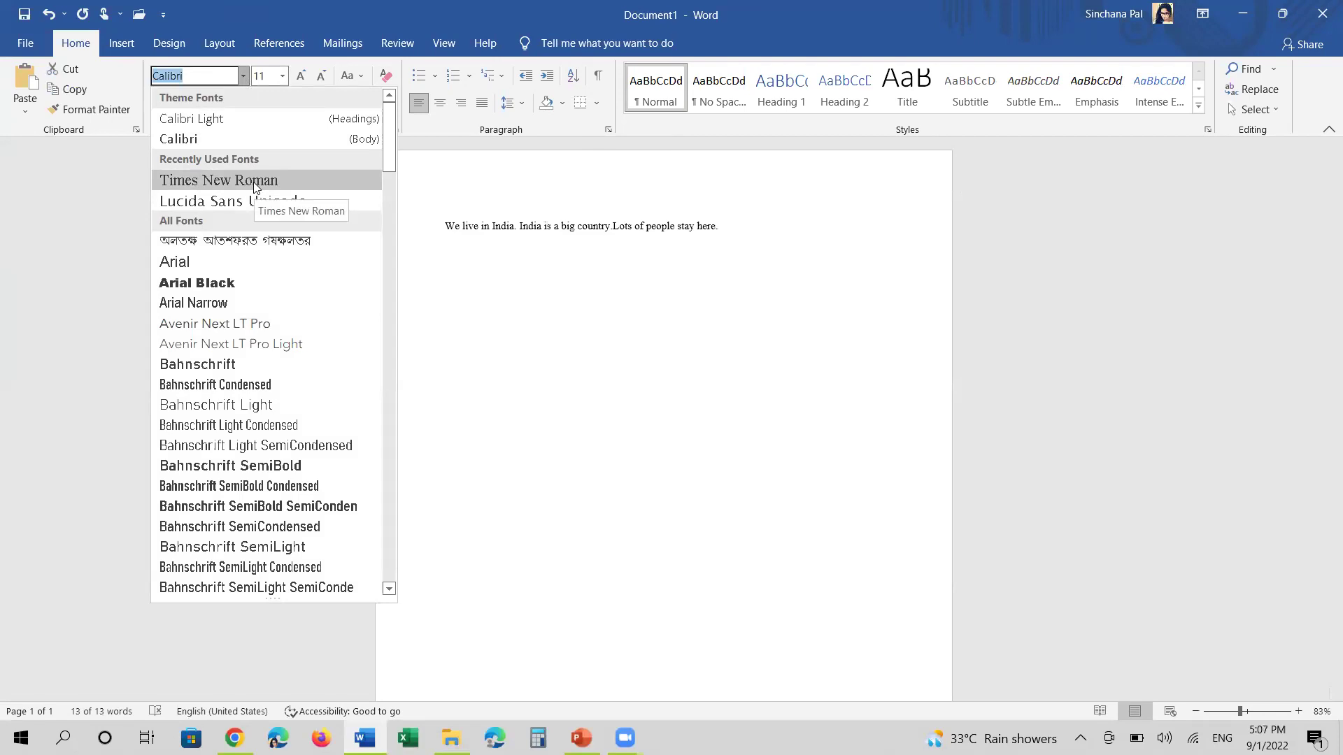
pyautogui.click(254, 180)
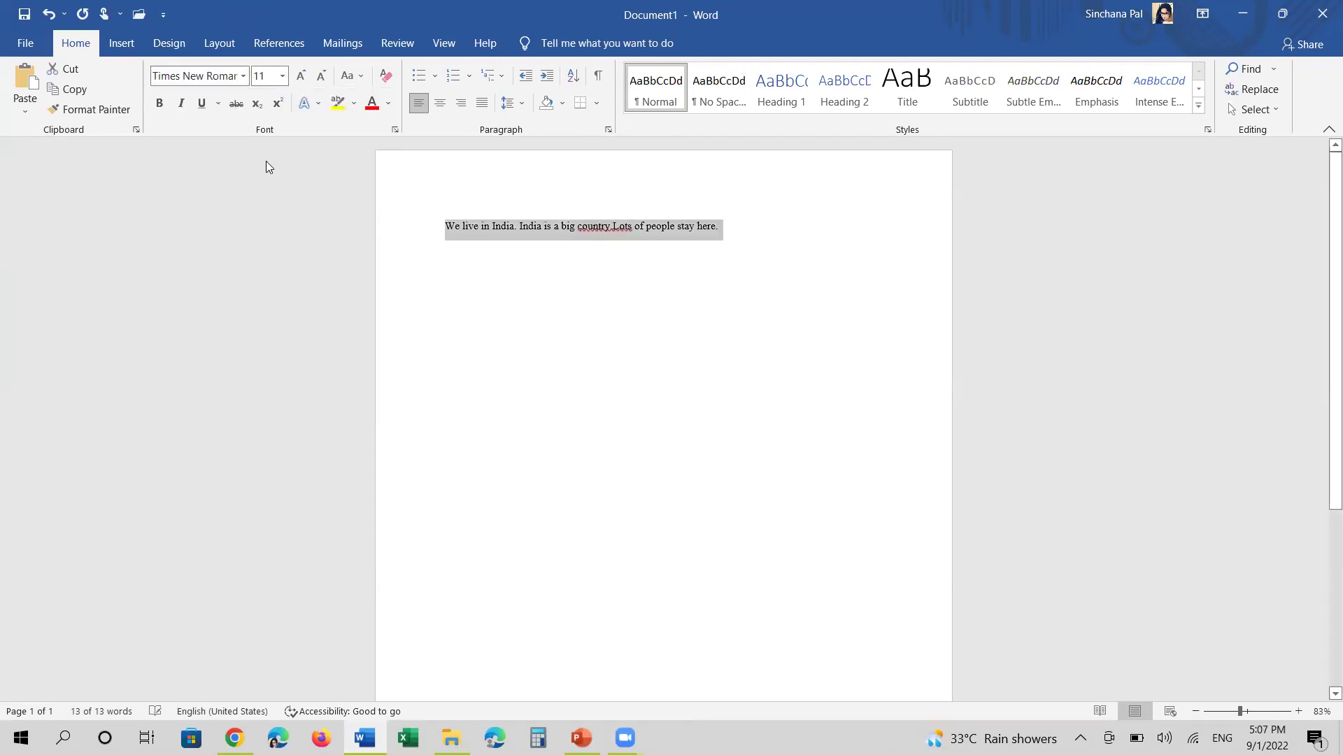
pyautogui.click(284, 77)
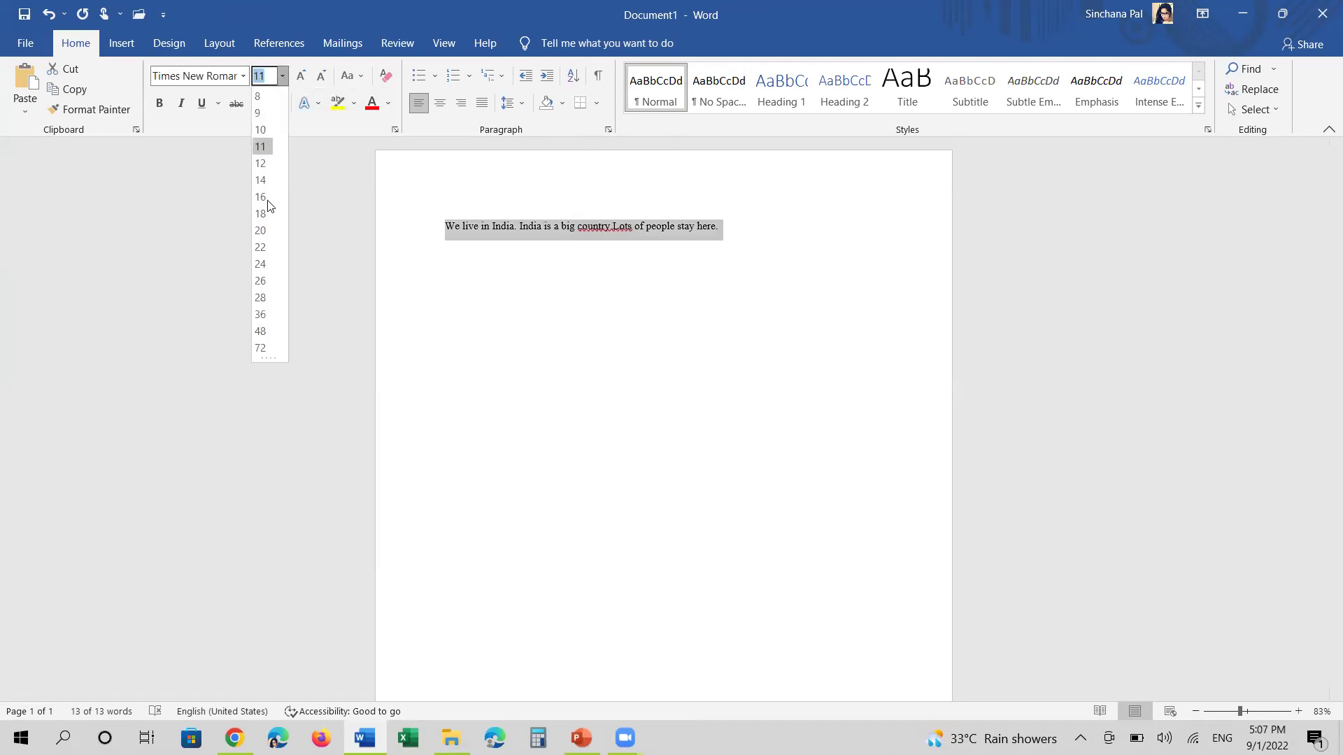
pyautogui.click(260, 265)
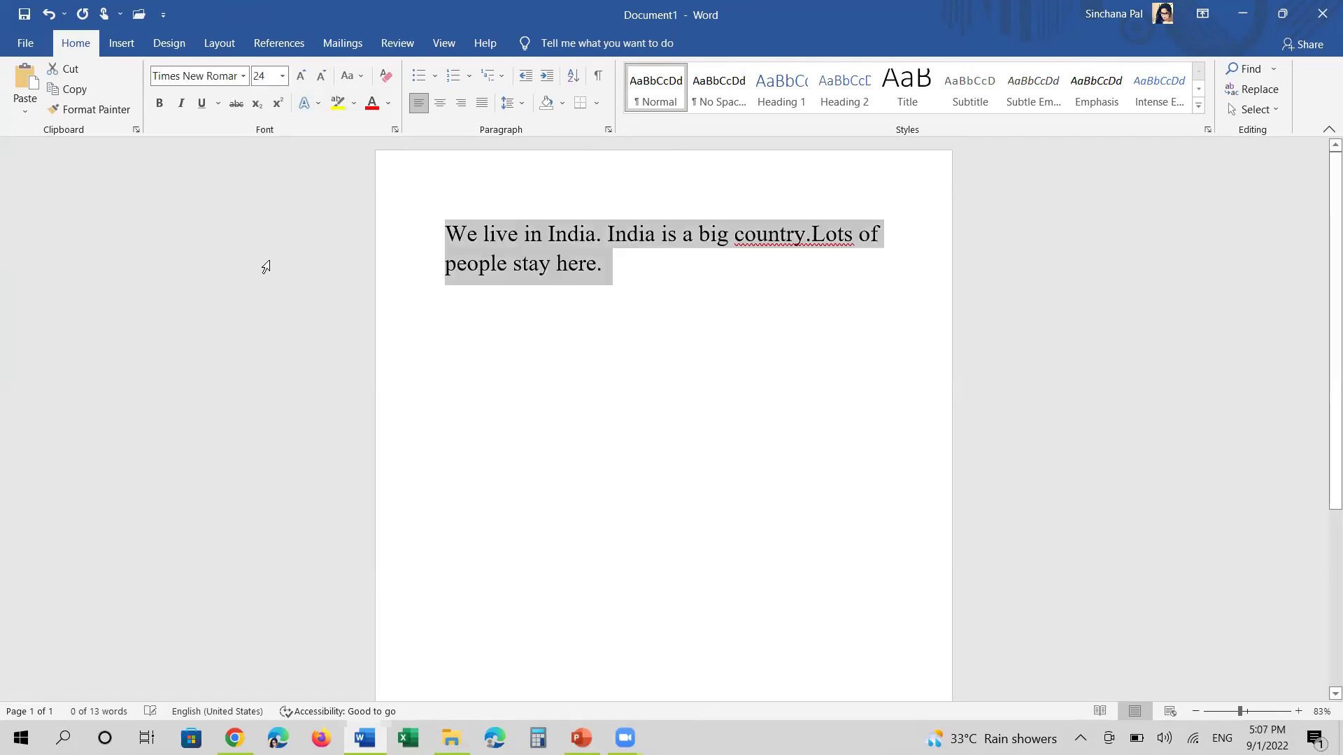
pyautogui.click(596, 408)
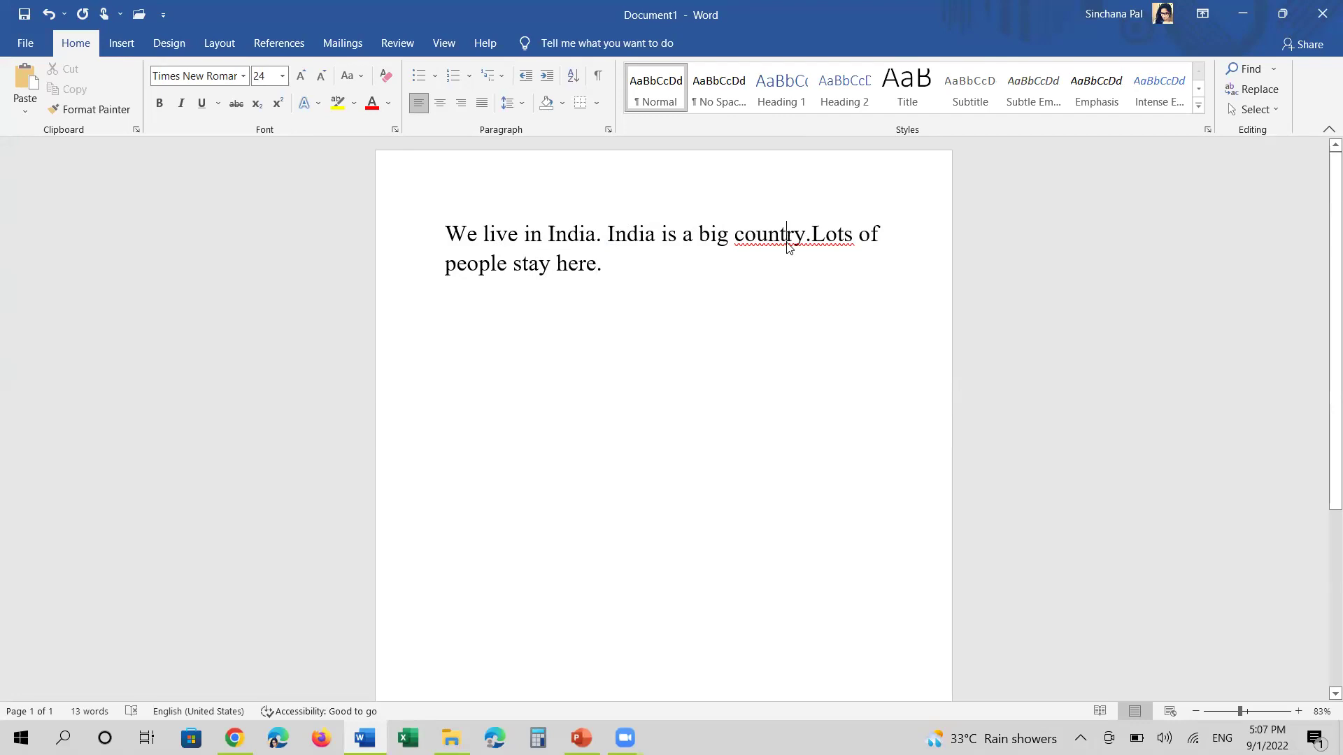
# Accept the spelling fix adding a space before 'Lots', then turn bold, italic and underline on and back off
pyautogui.rightClick(788, 242)
pyautogui.click(769, 258)
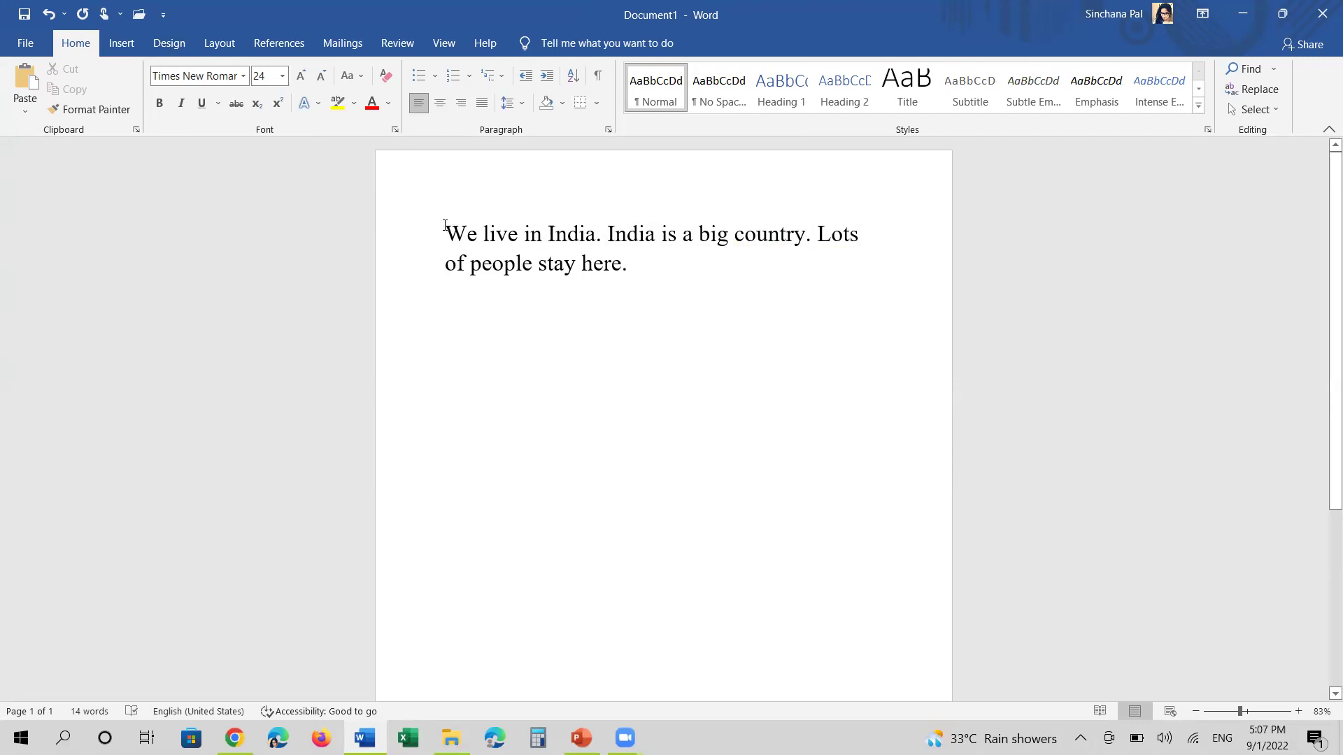
pyautogui.moveTo(445, 231); pyautogui.dragTo(743, 276)
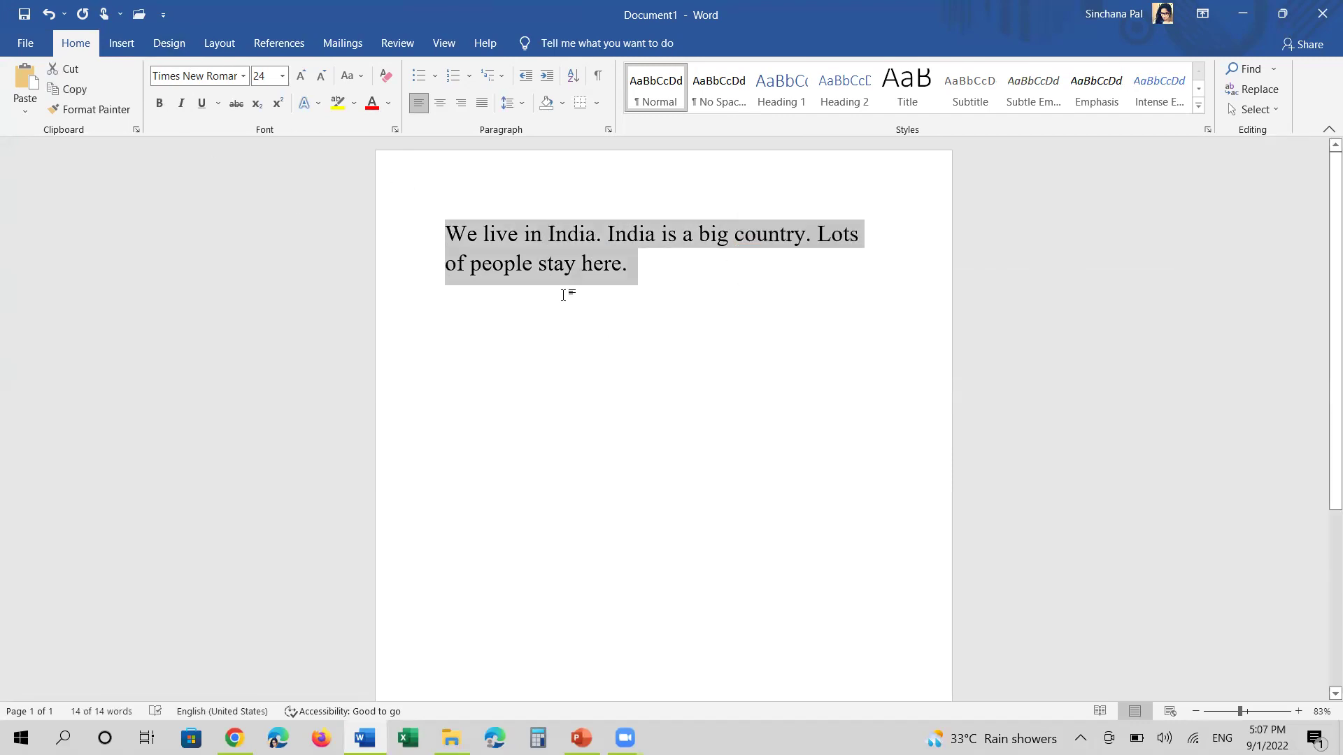
pyautogui.click(159, 103)
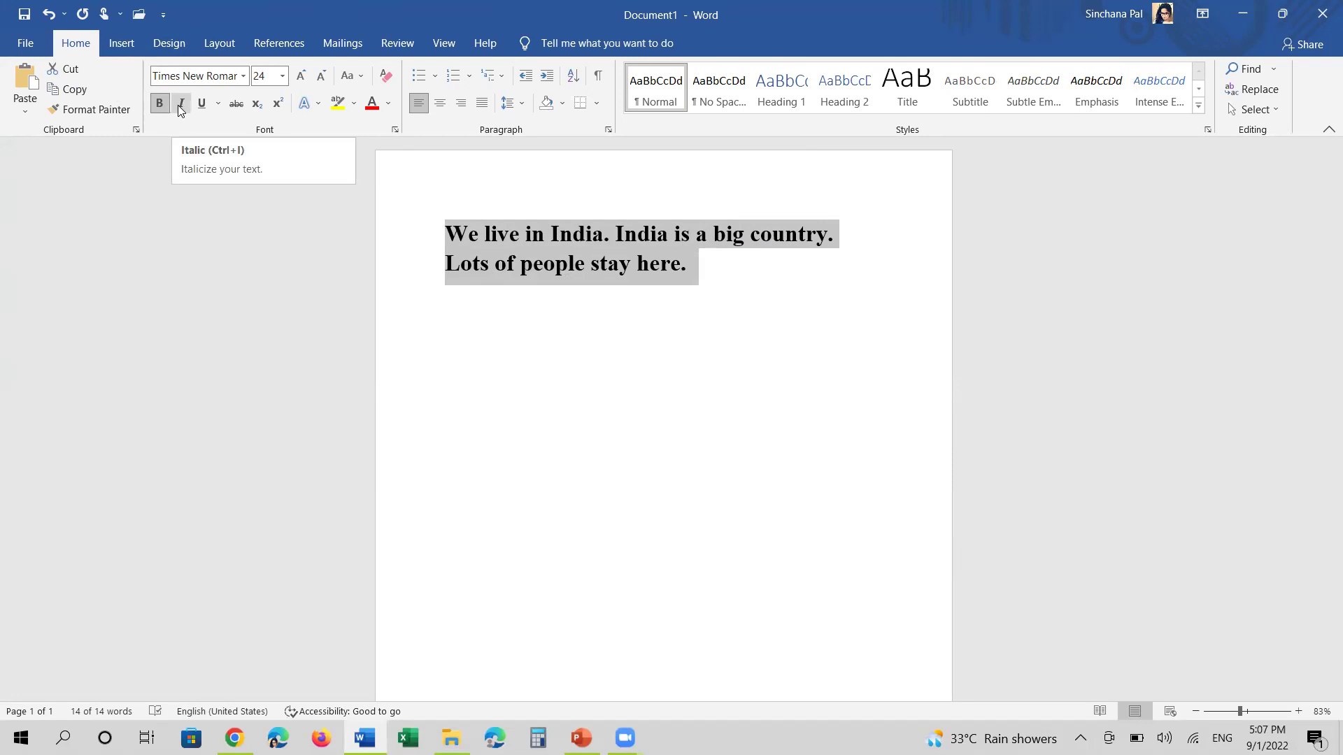
pyautogui.click(180, 103)
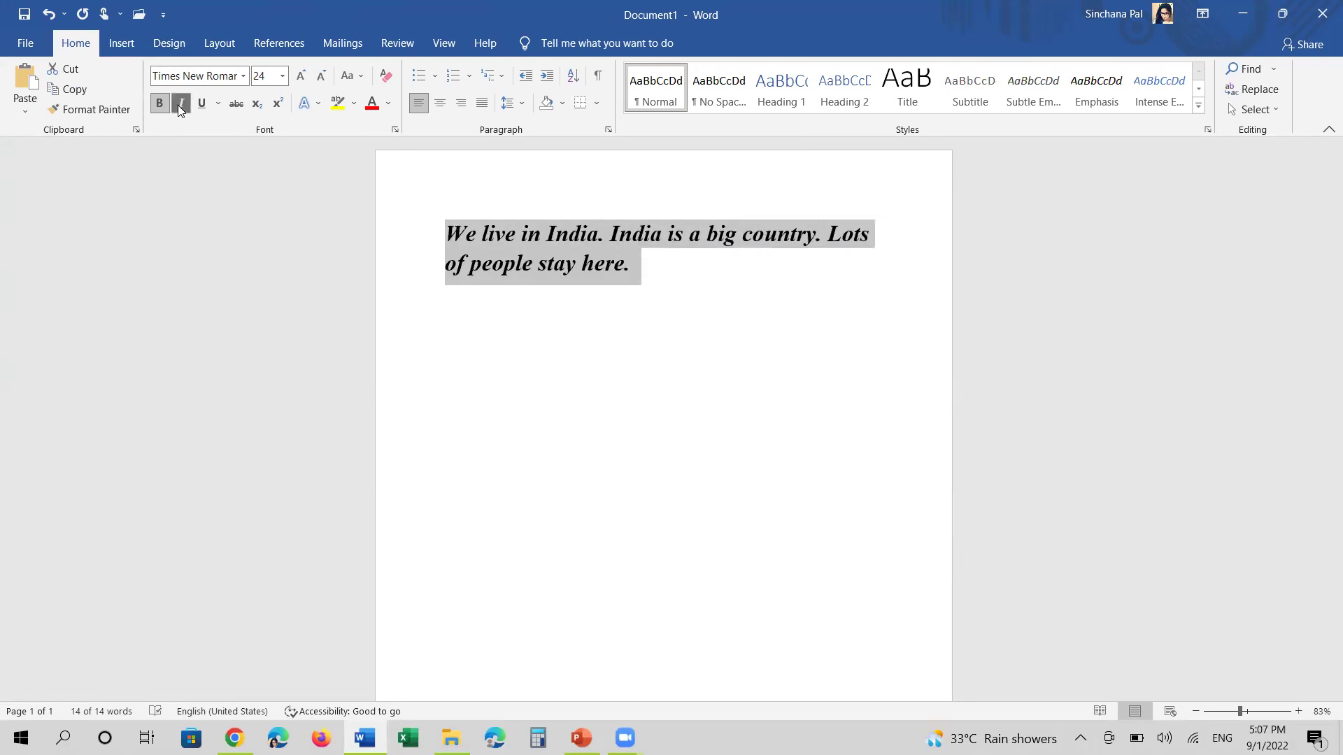
pyautogui.click(203, 104)
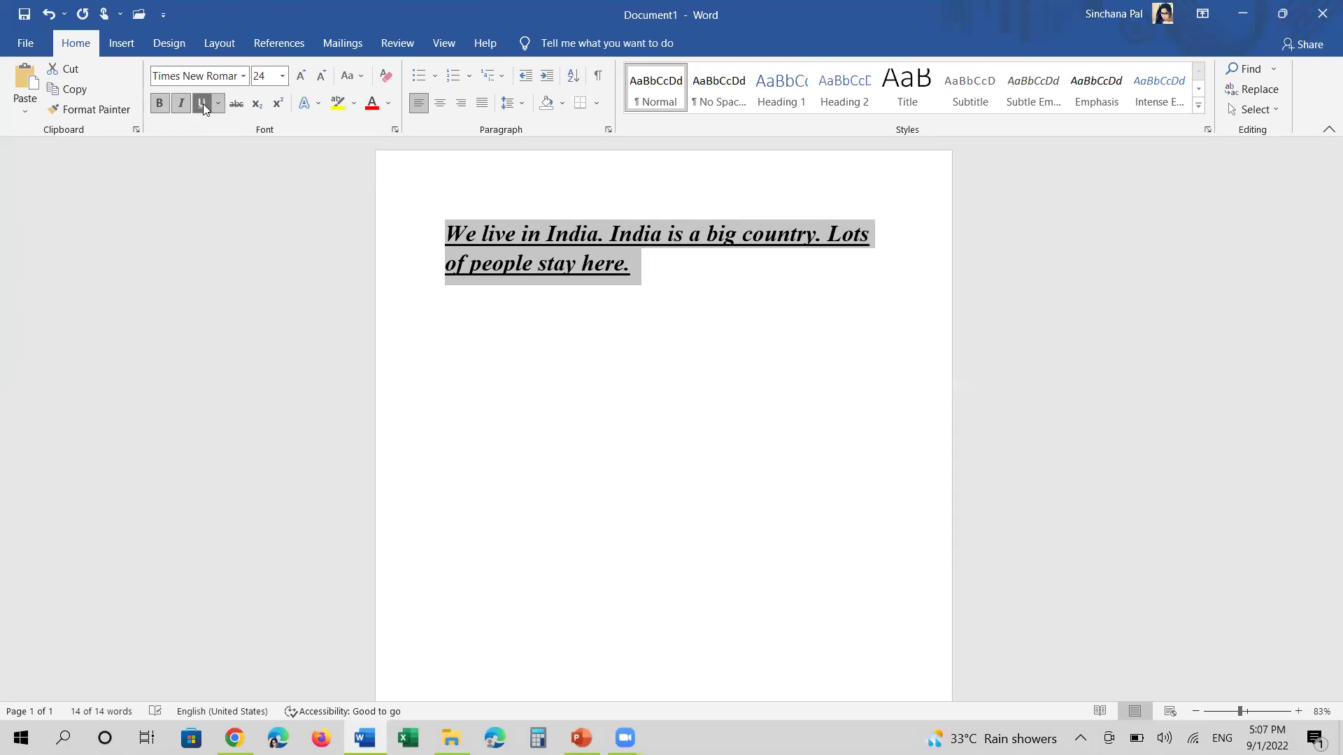
pyautogui.click(160, 103)
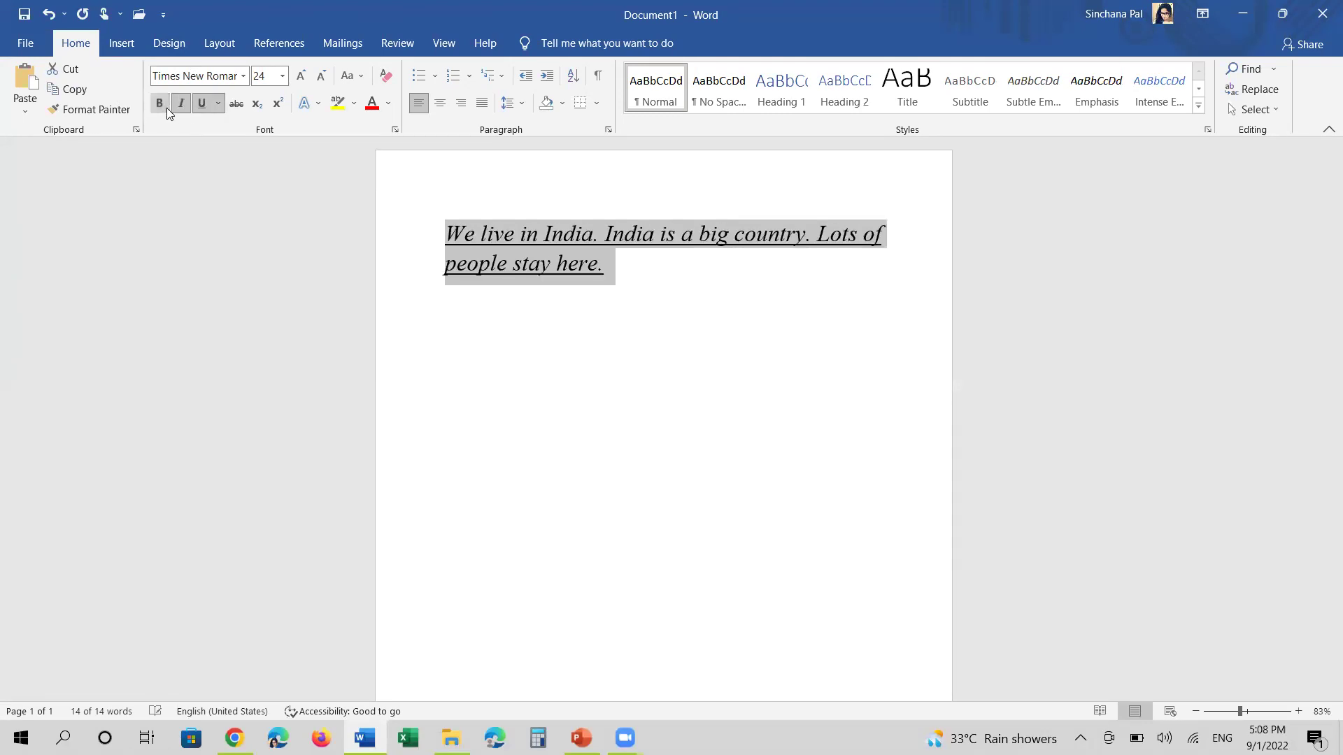
pyautogui.click(167, 108)
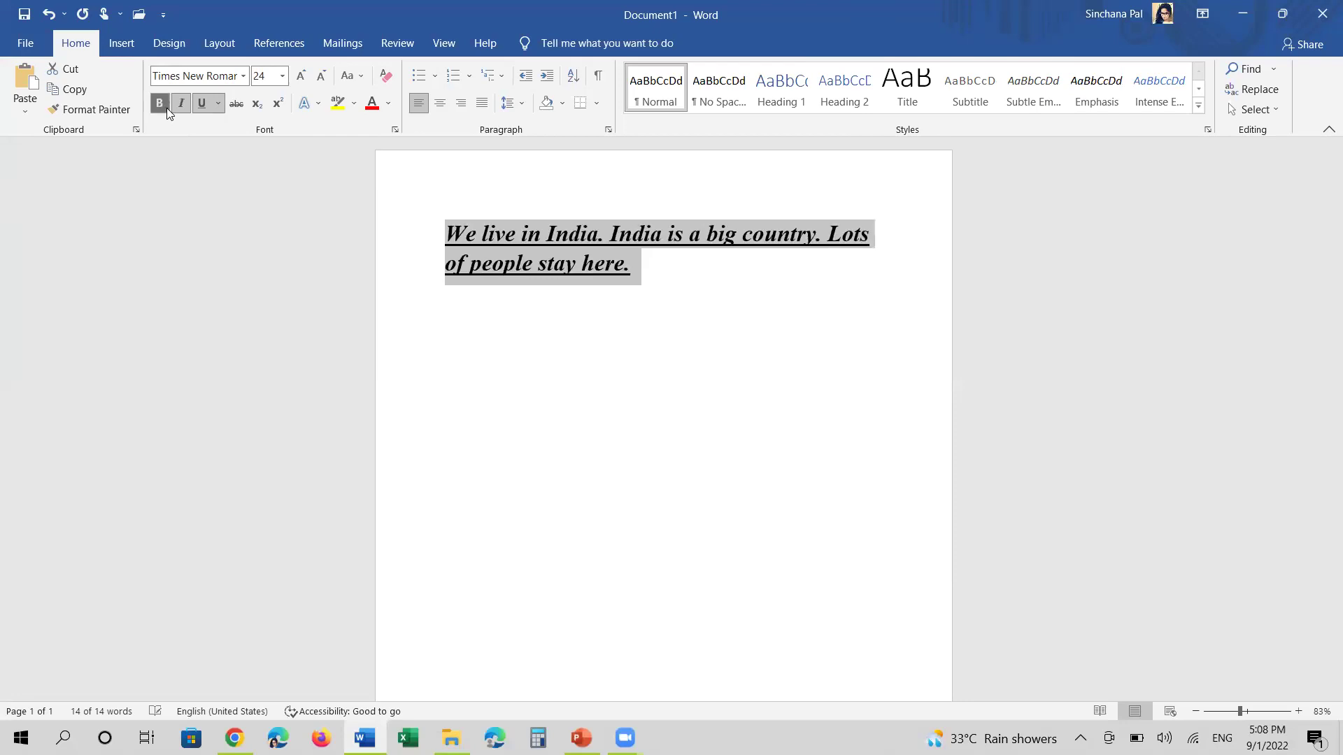
pyautogui.click(202, 103)
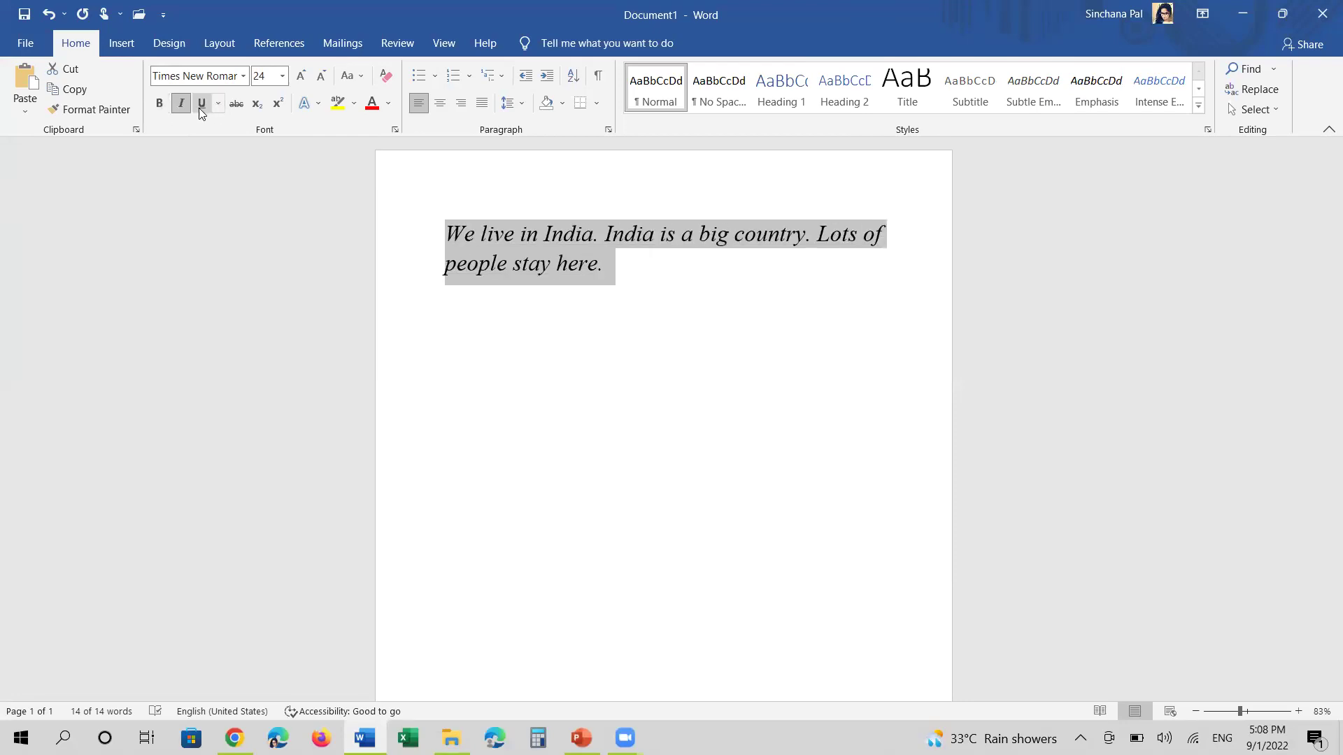
pyautogui.click(186, 107)
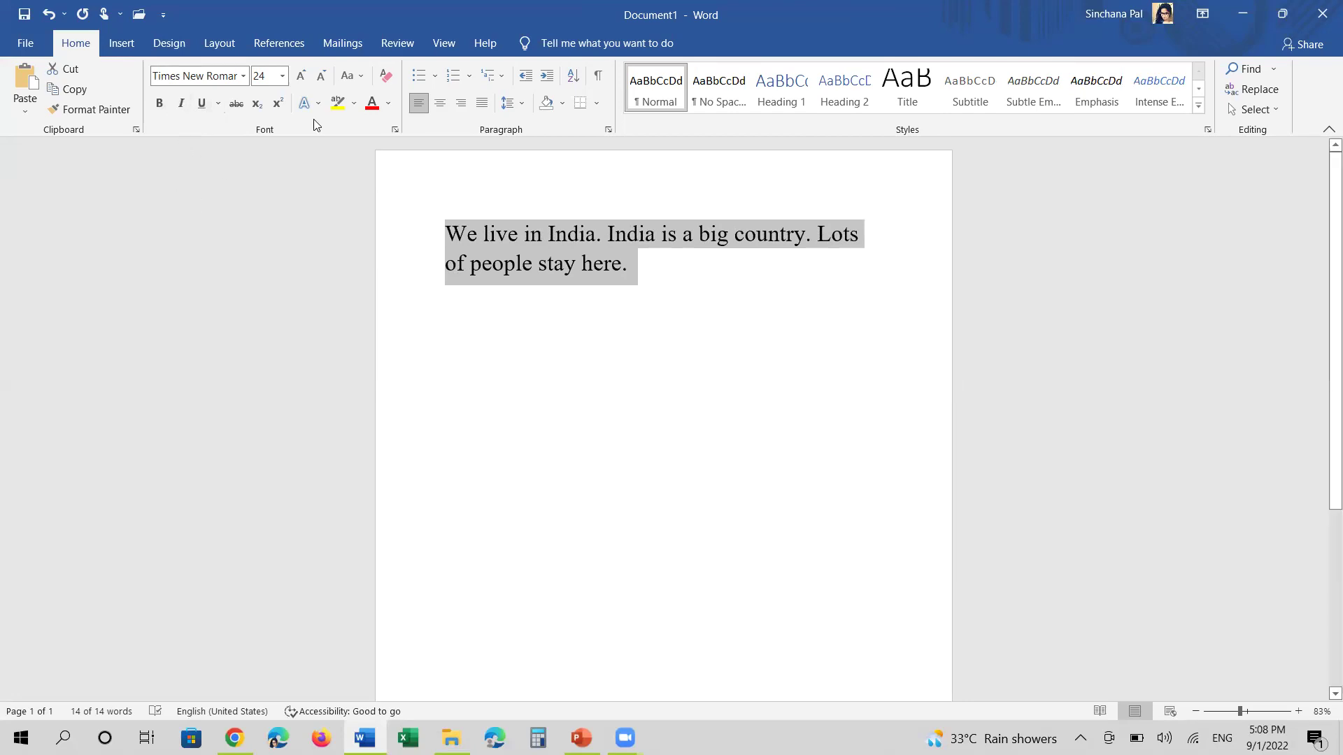
# Try strikethrough and subscript on the India sentence, ending with it set to superscript
pyautogui.click(491, 354)
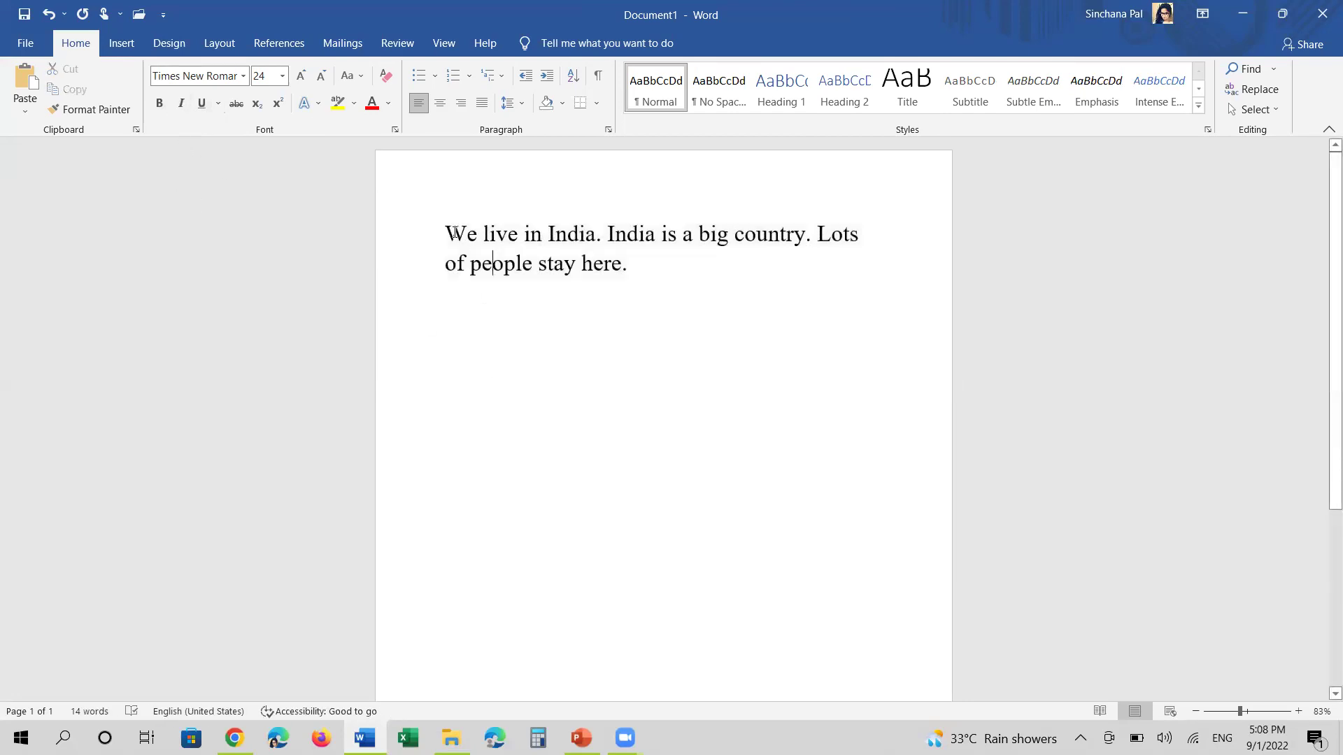
pyautogui.moveTo(445, 231); pyautogui.dragTo(599, 291)
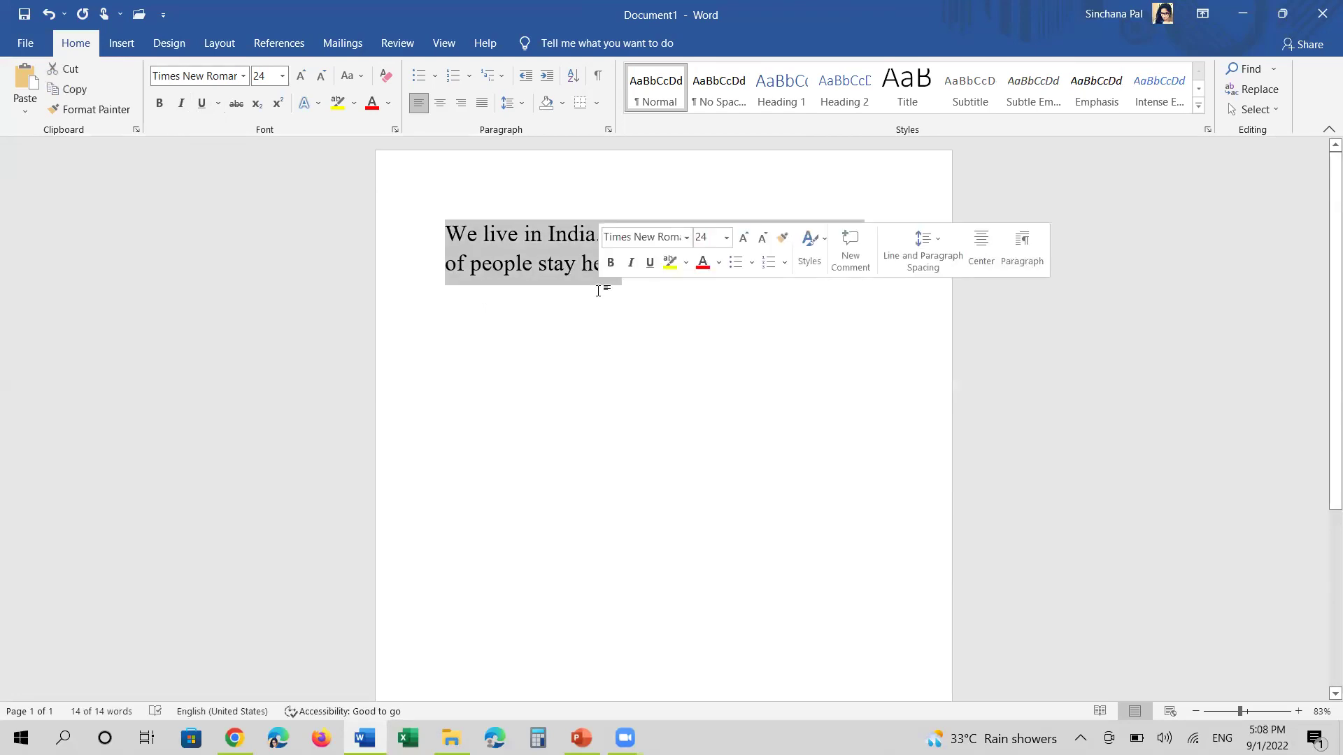
pyautogui.click(235, 106)
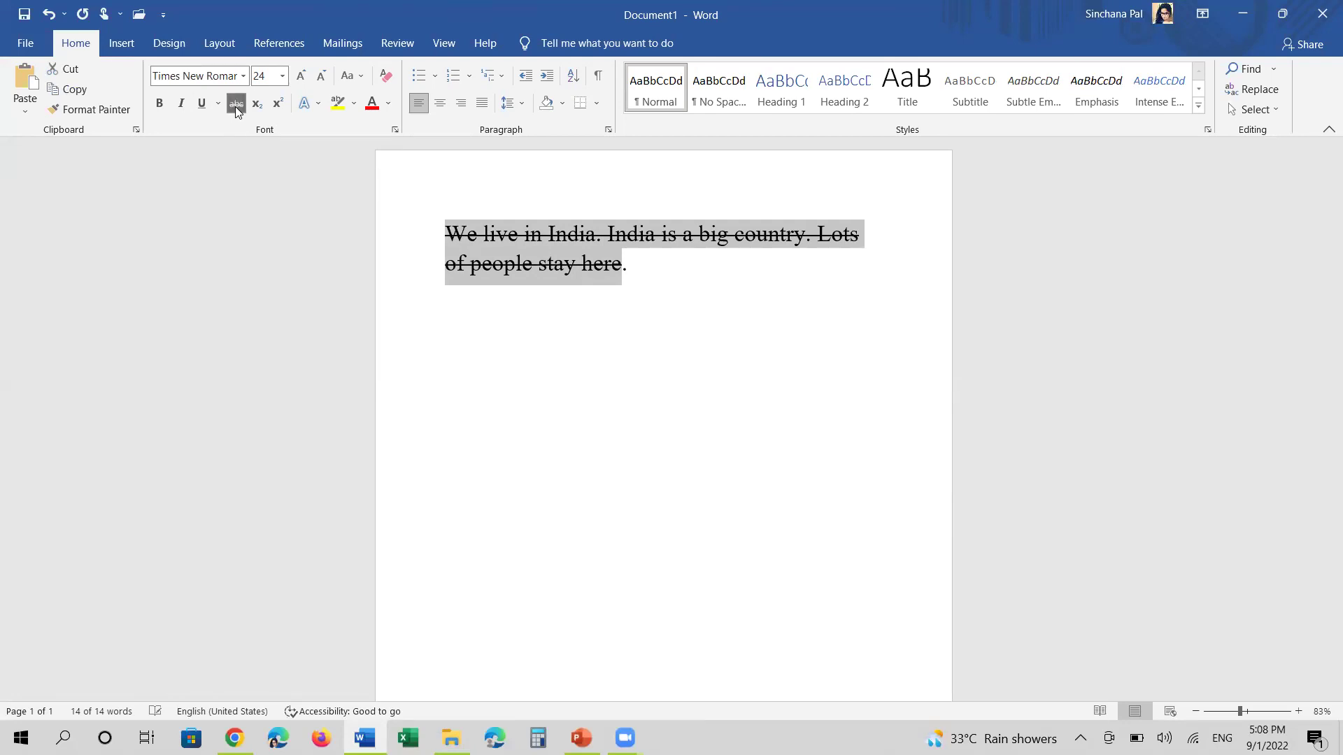
pyautogui.click(236, 110)
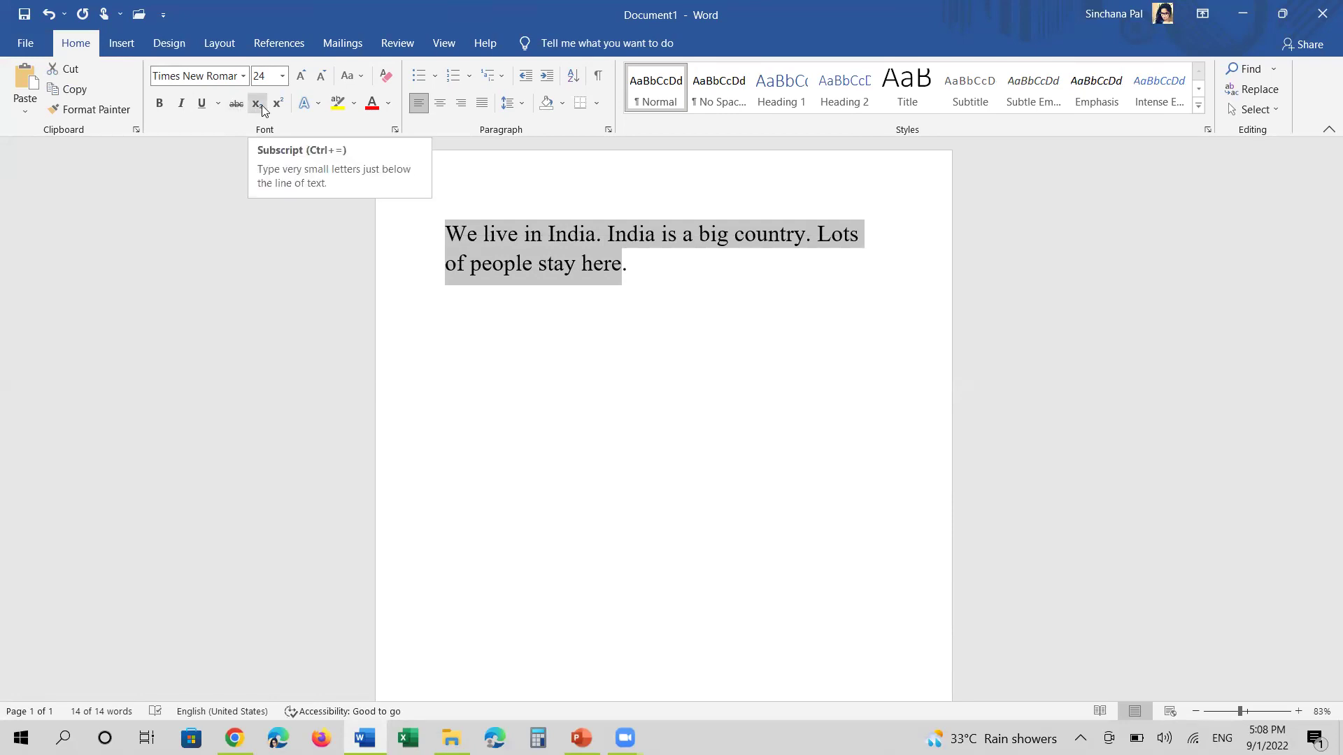
pyautogui.click(259, 105)
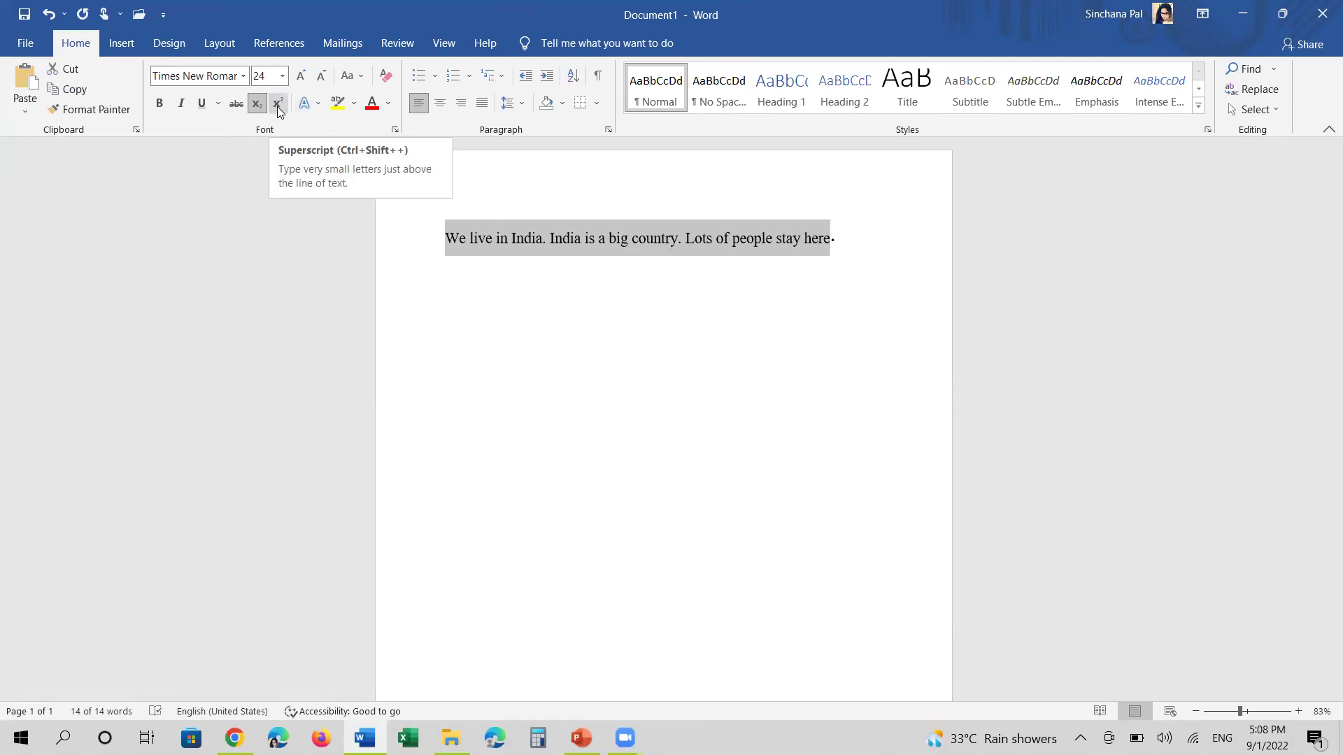
pyautogui.click(277, 106)
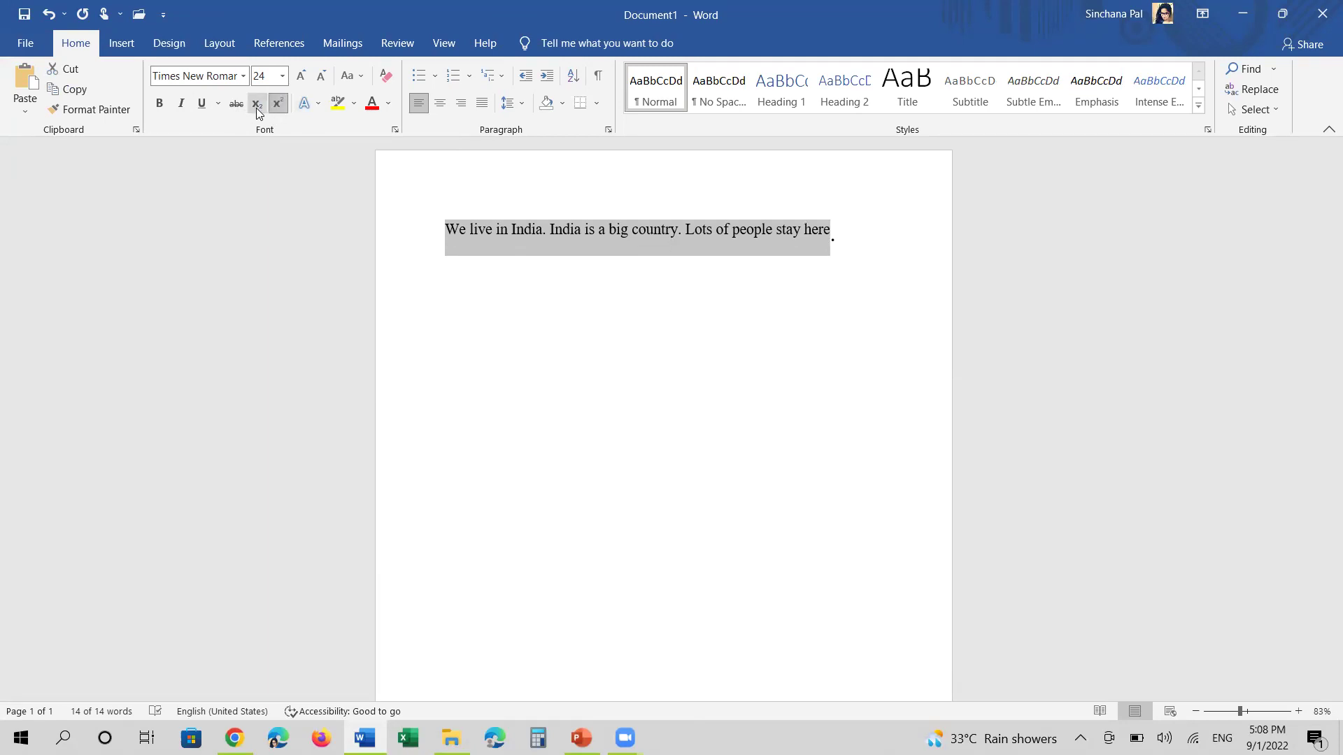
pyautogui.click(256, 109)
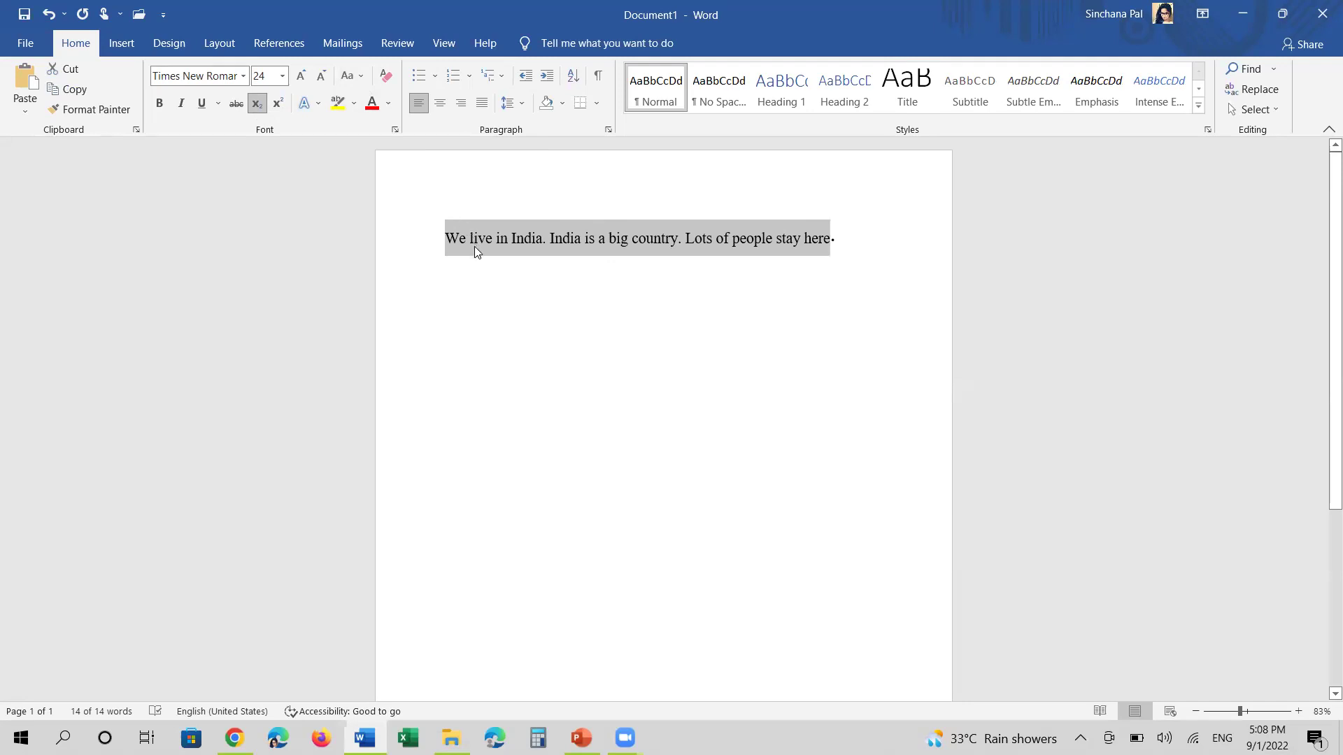
pyautogui.click(281, 105)
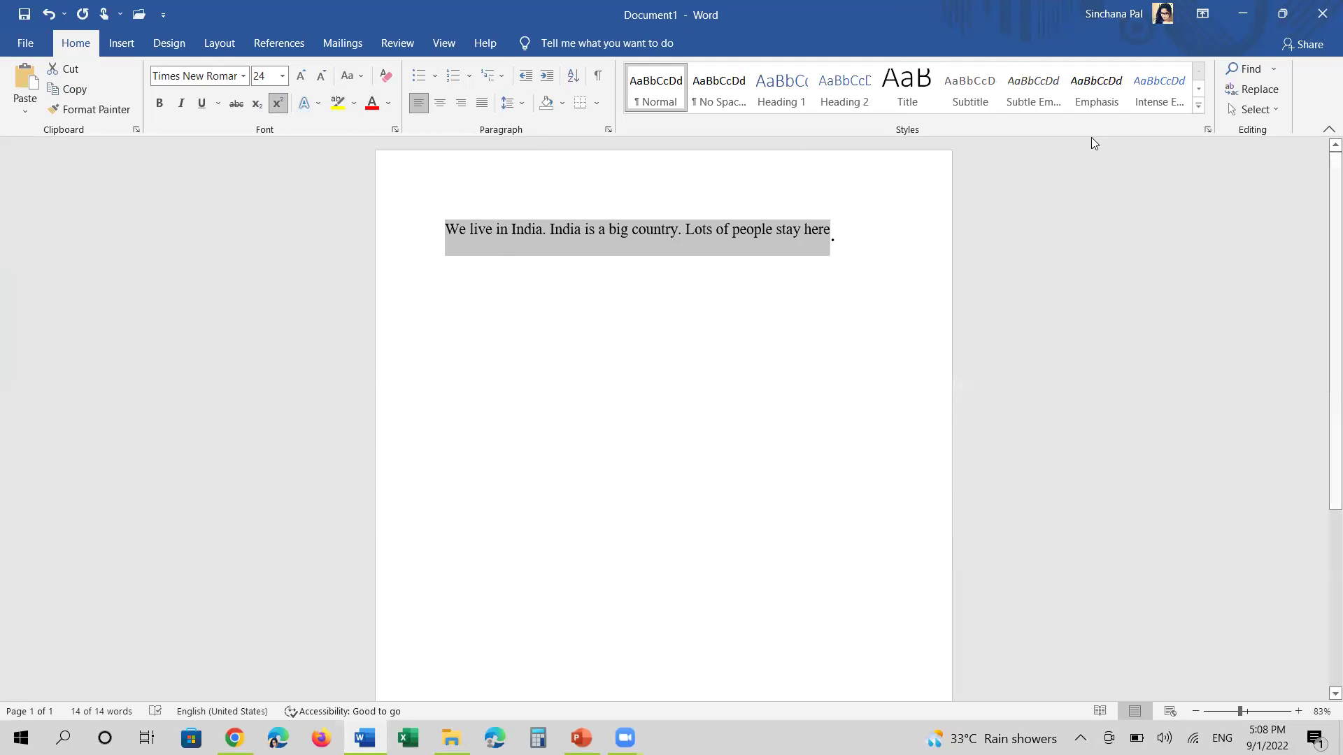
# Add a new line below the sentence reading H20
pyautogui.click(856, 235)
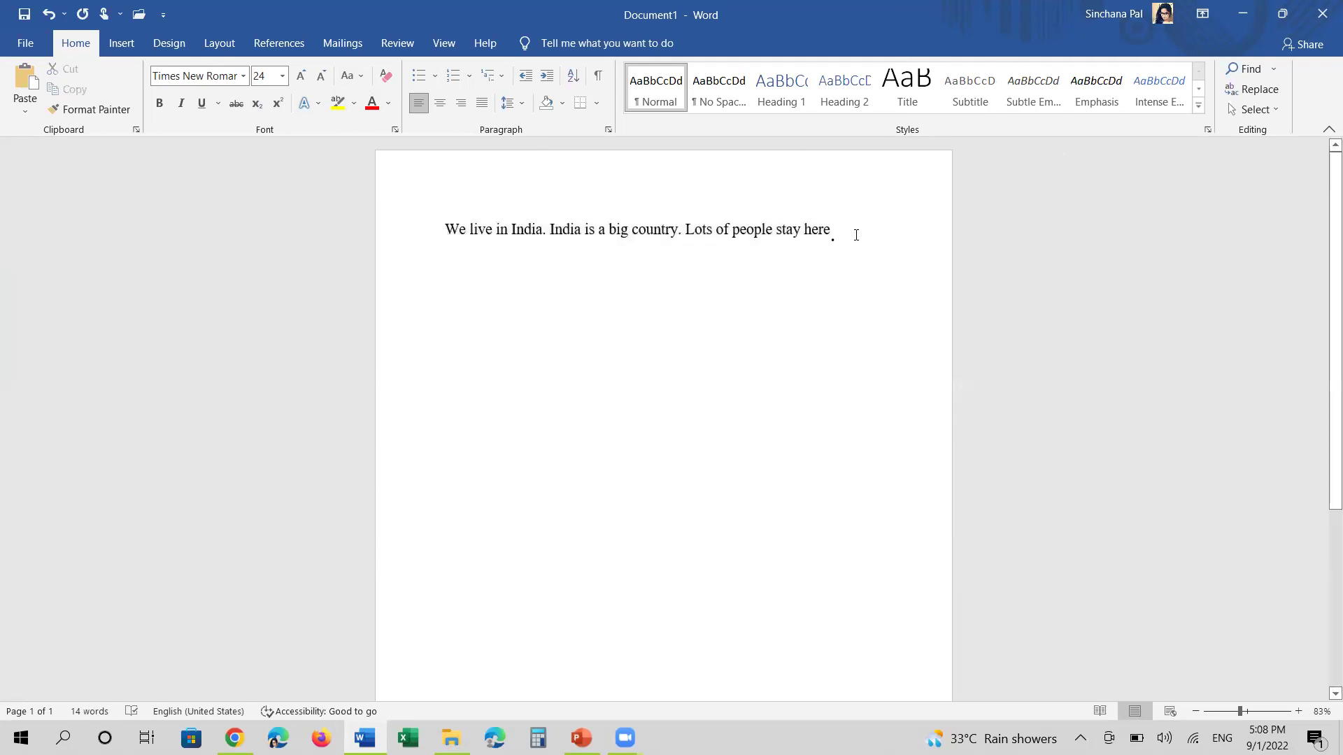
pyautogui.press('Return')
pyautogui.write('H')
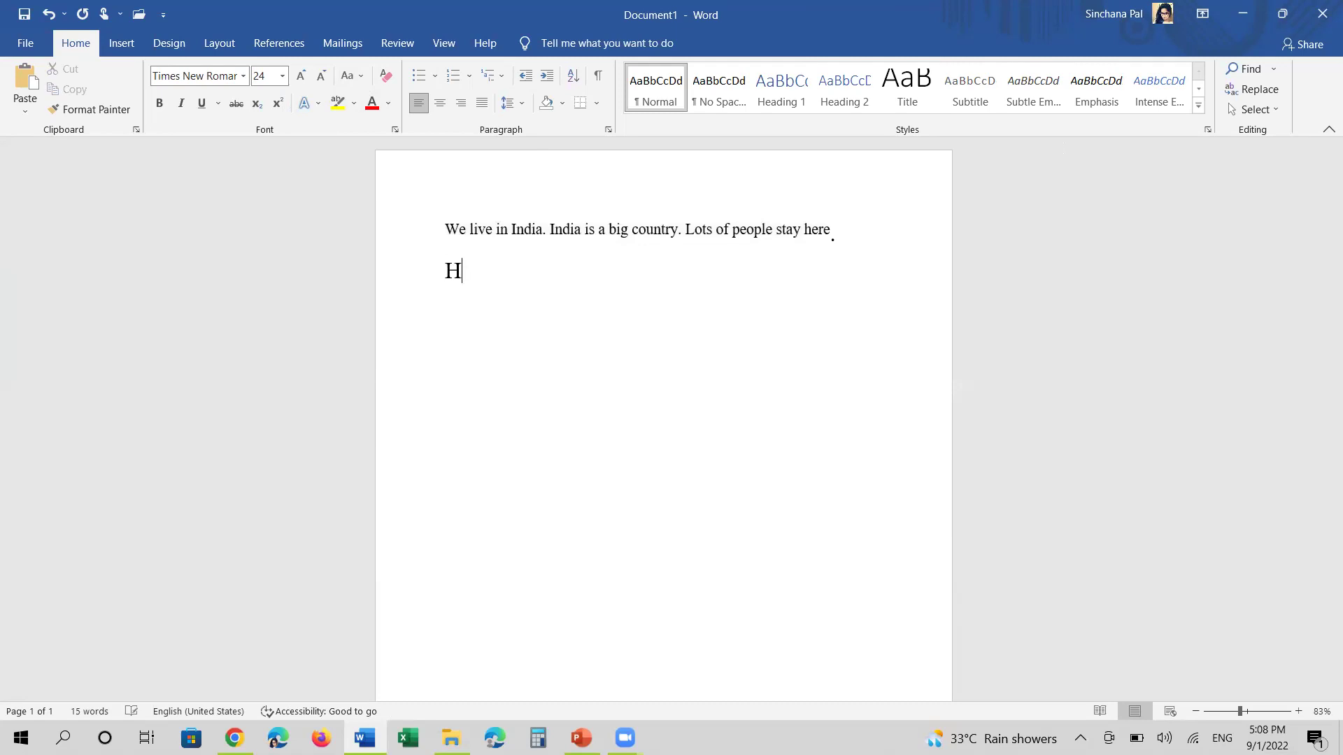
pyautogui.write('20')
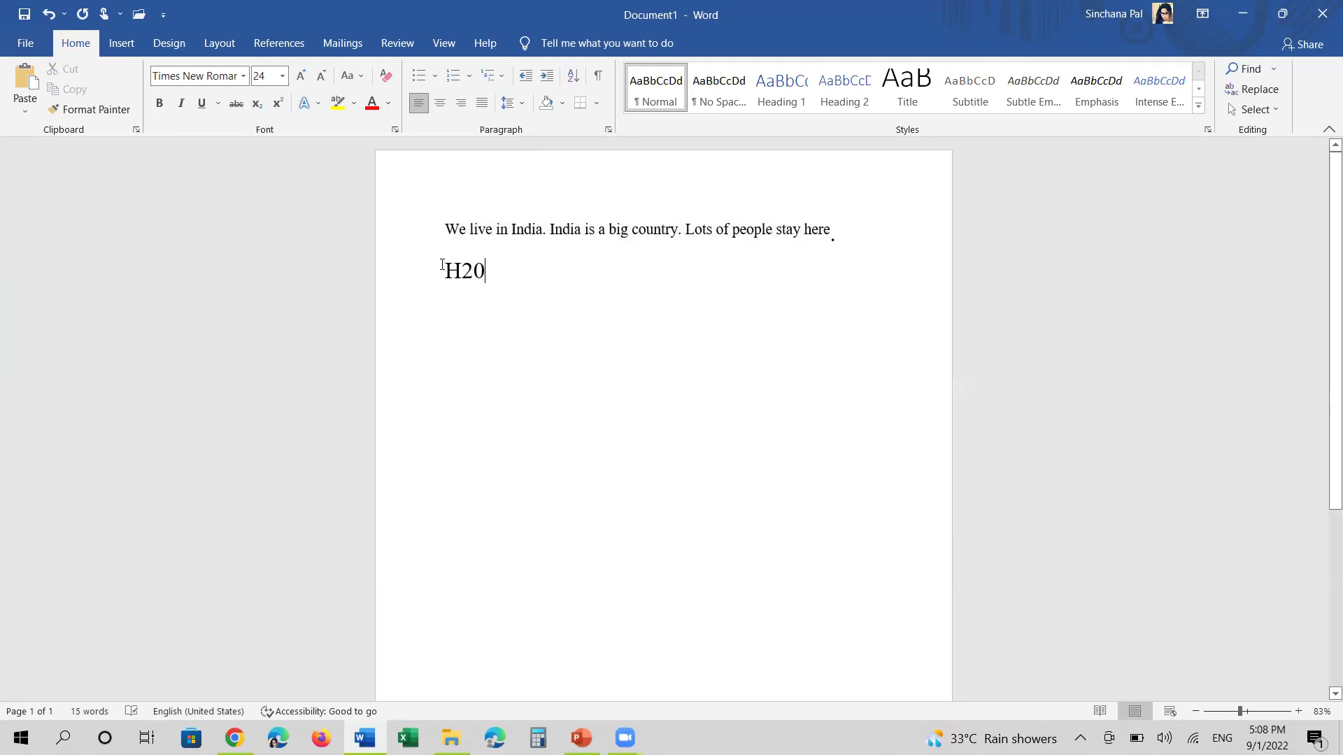
# Make only the 2 in H20 subscript
pyautogui.moveTo(443, 268); pyautogui.dragTo(495, 272)
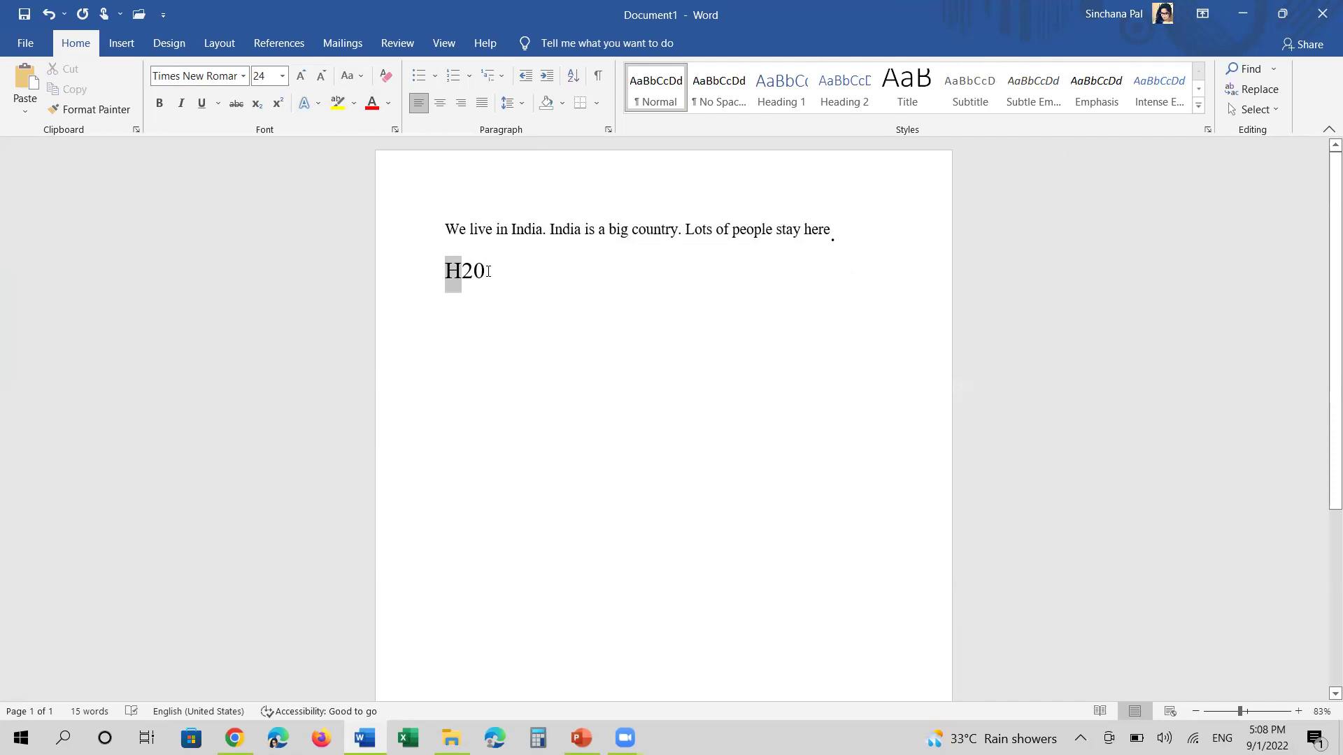
pyautogui.click(258, 105)
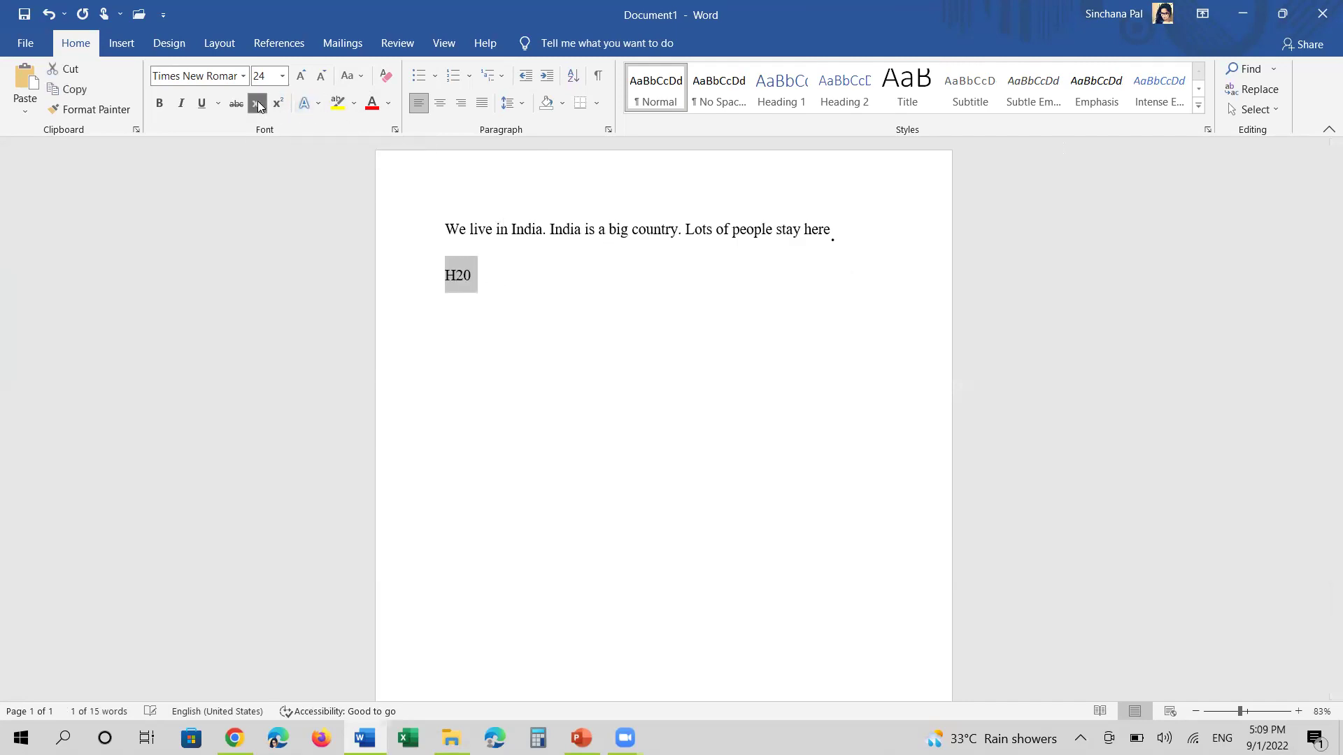
pyautogui.click(258, 105)
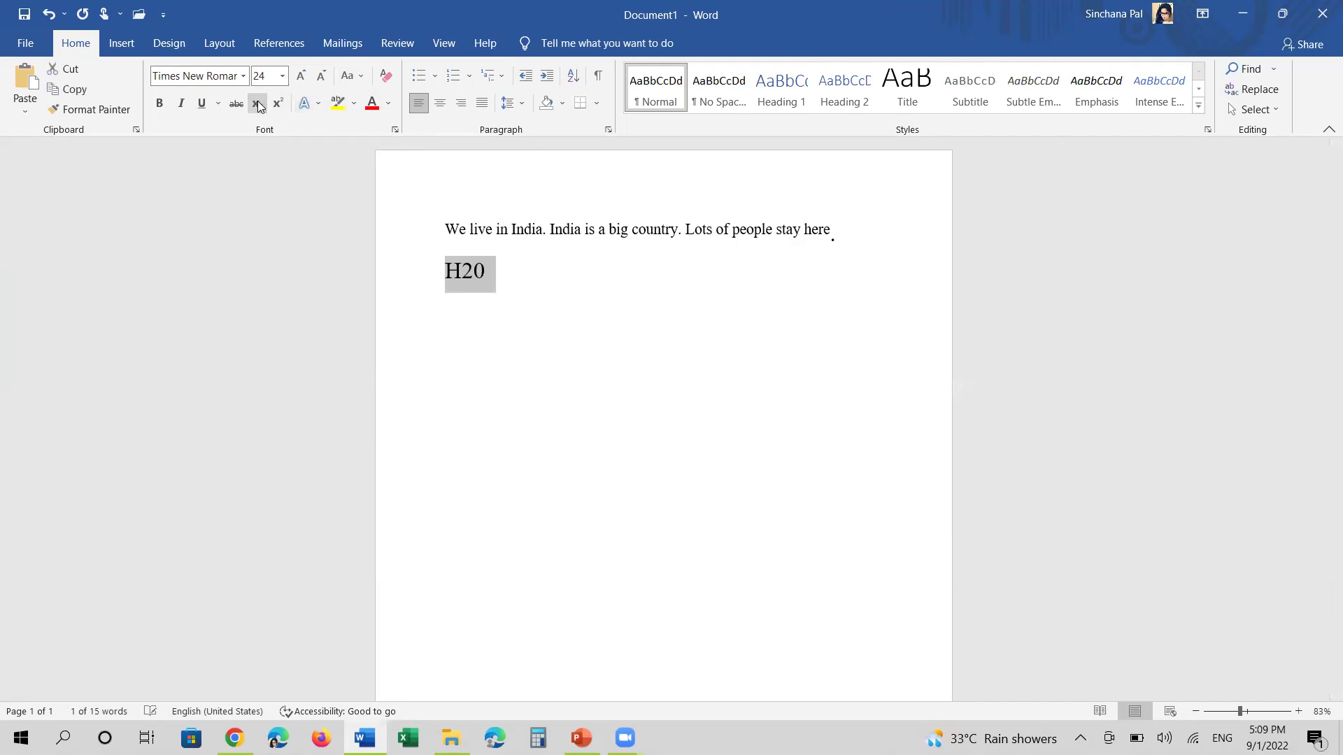
pyautogui.click(518, 331)
pyautogui.moveTo(475, 272); pyautogui.dragTo(463, 274)
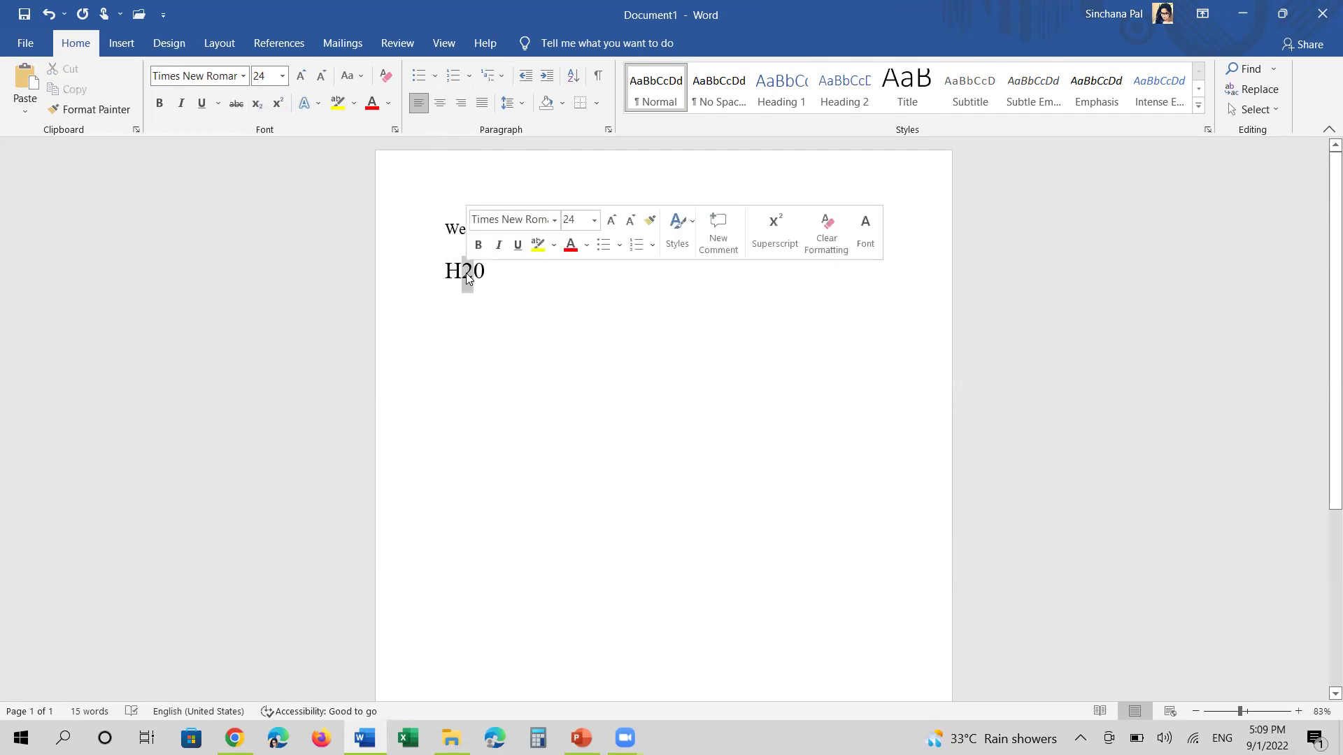
pyautogui.click(258, 105)
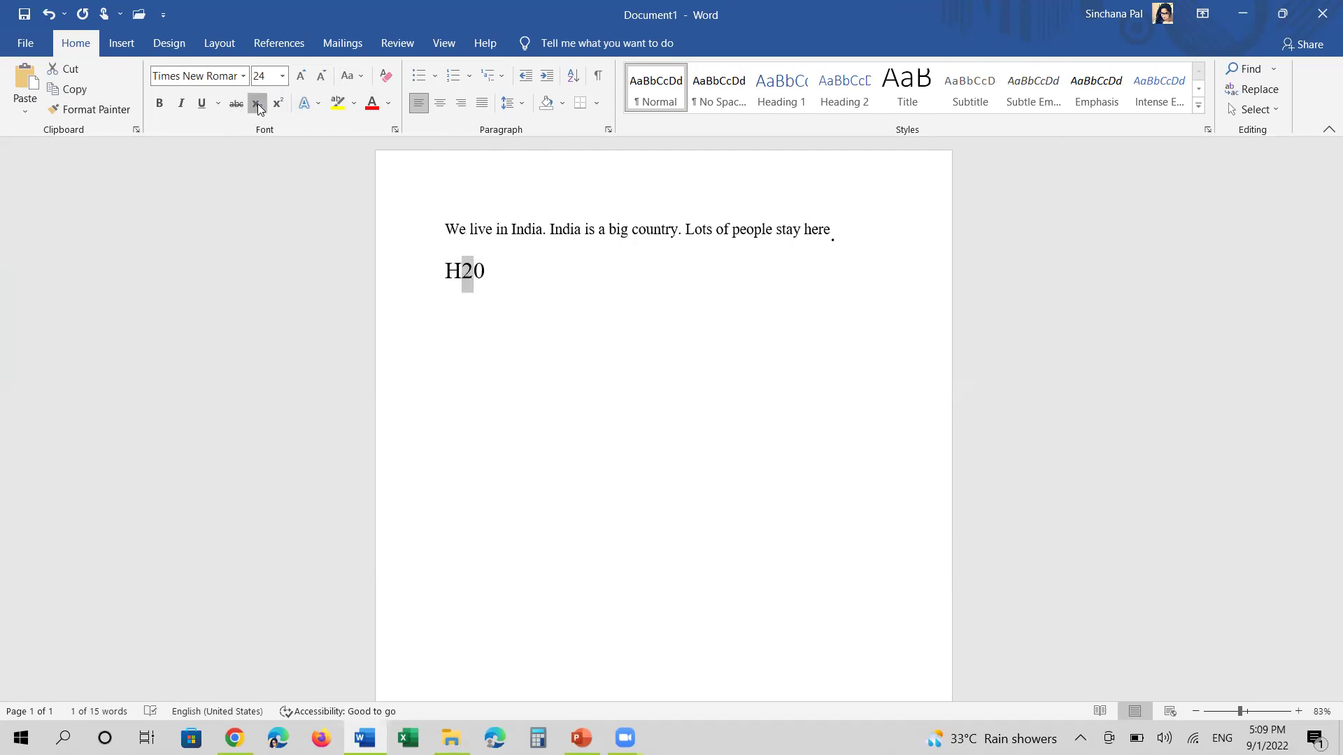
pyautogui.click(546, 361)
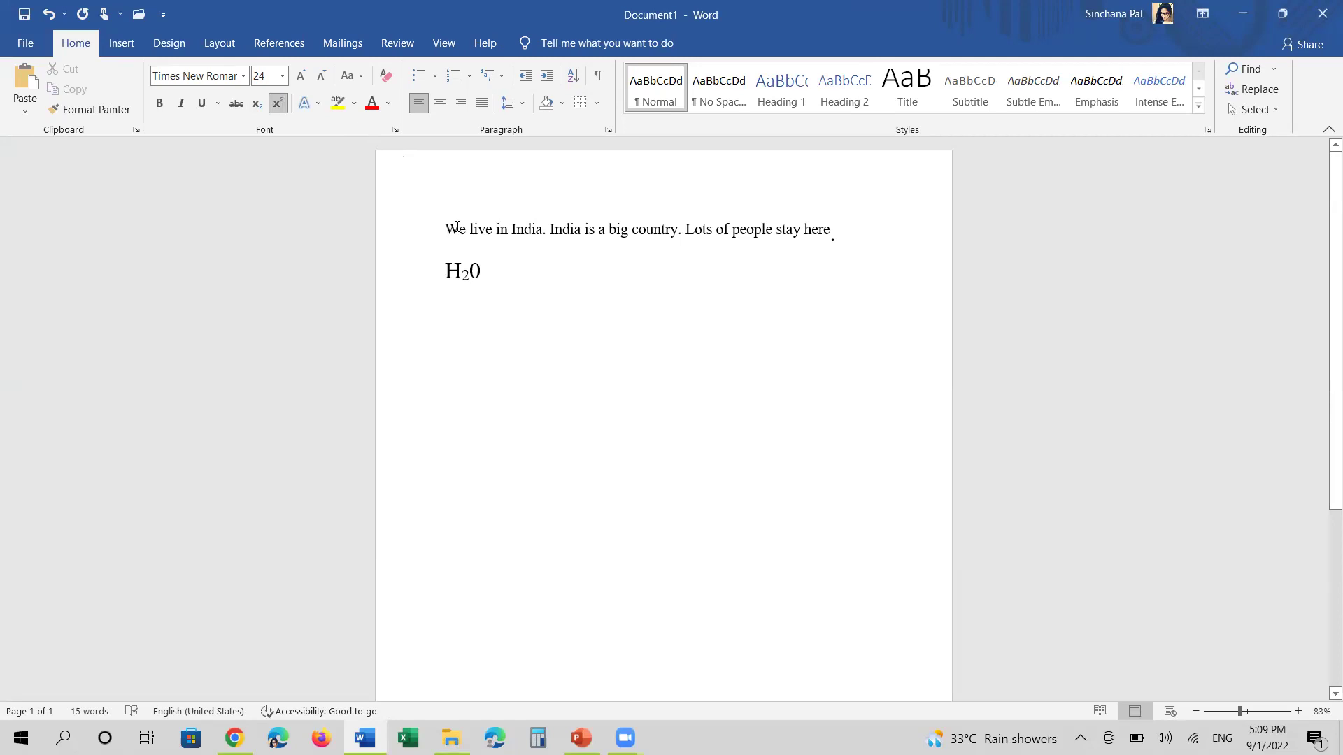
# Apply the grey gradient text effect to the India sentence, undo a stray edit, and reselect it
pyautogui.moveTo(448, 228); pyautogui.dragTo(838, 232)
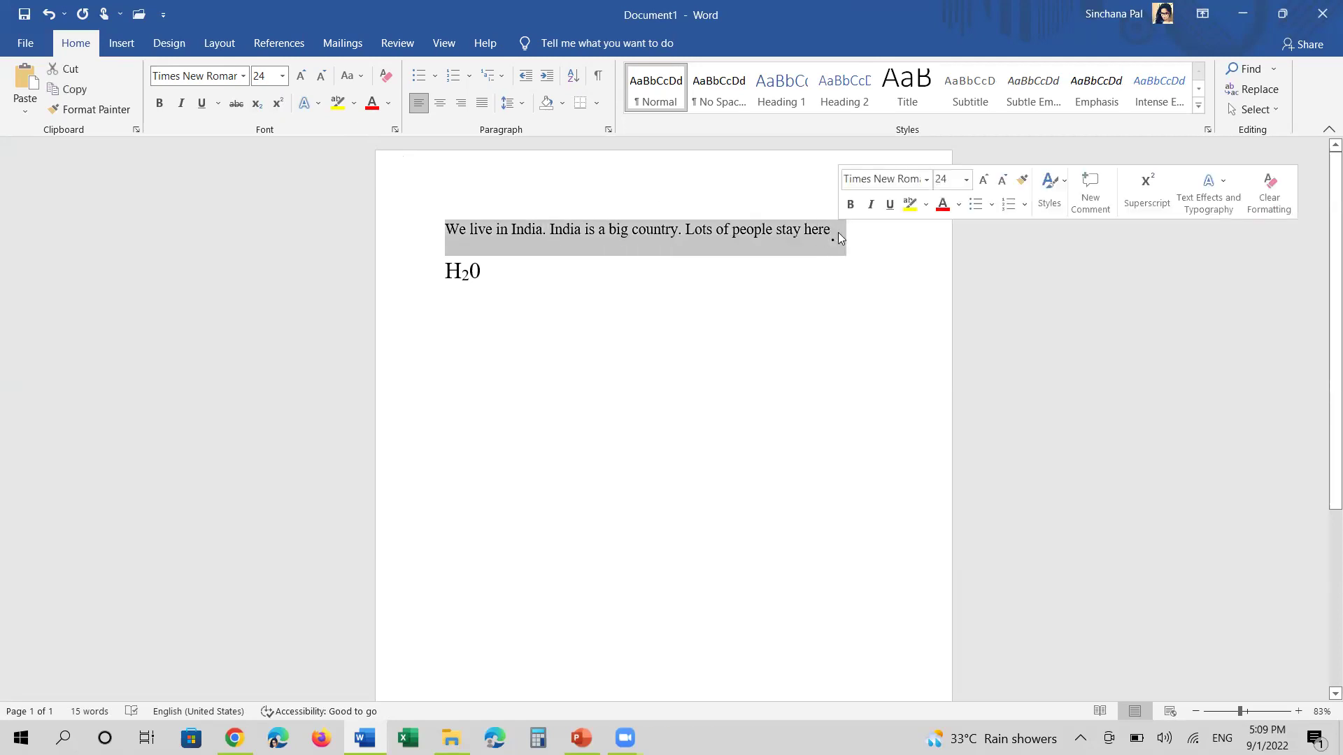
pyautogui.click(320, 107)
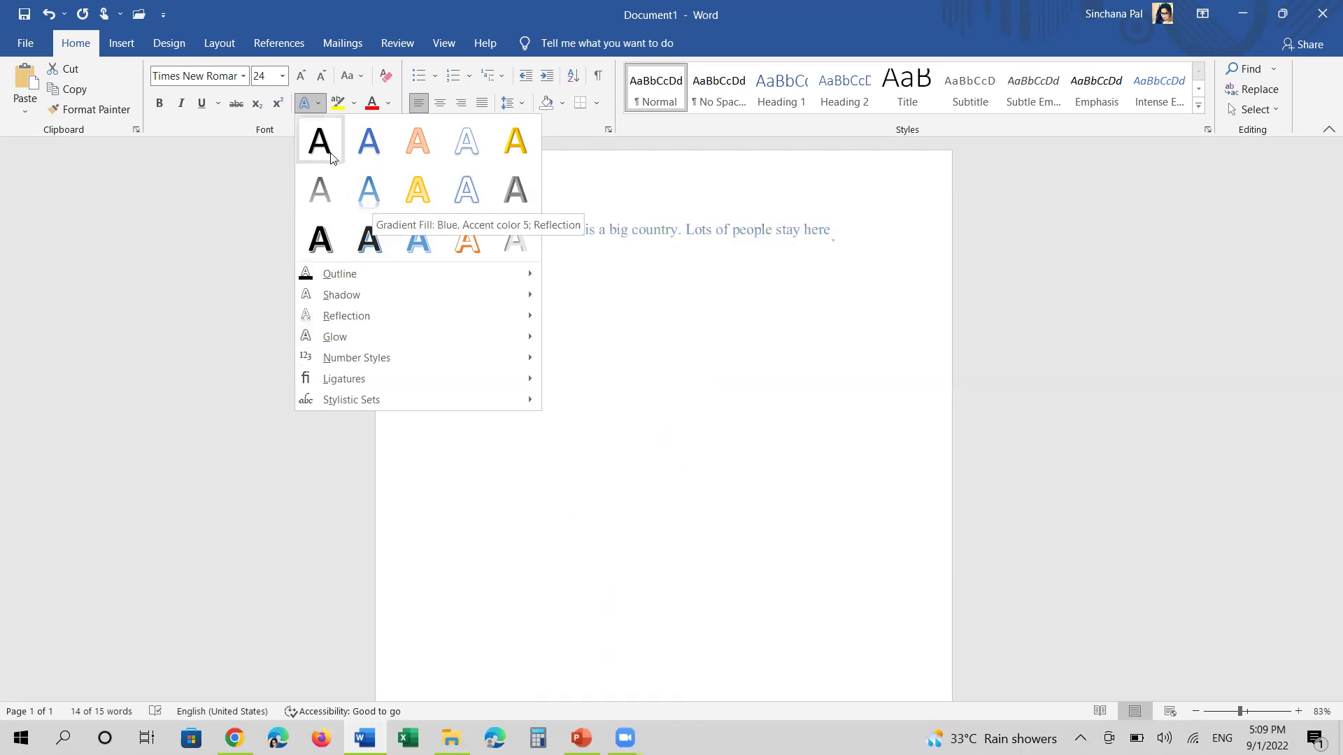
pyautogui.click(326, 192)
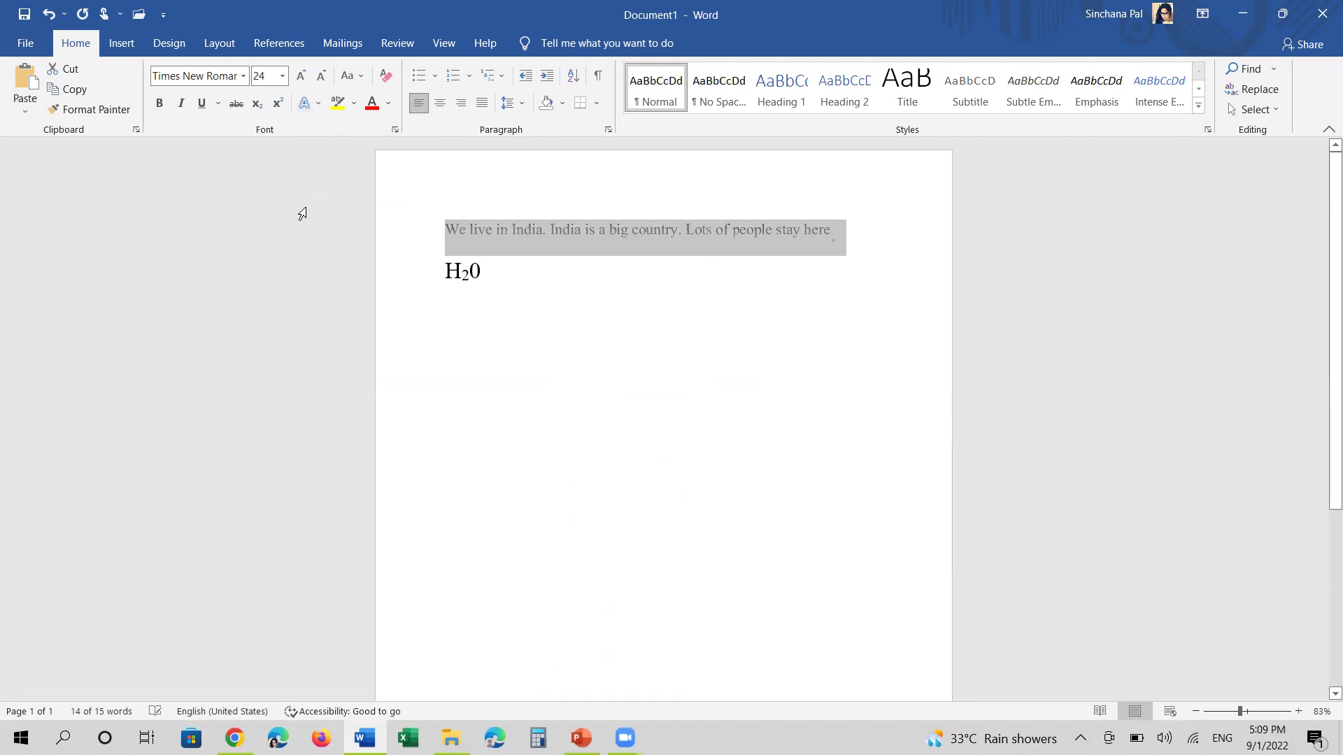
pyautogui.doubleClick(591, 343)
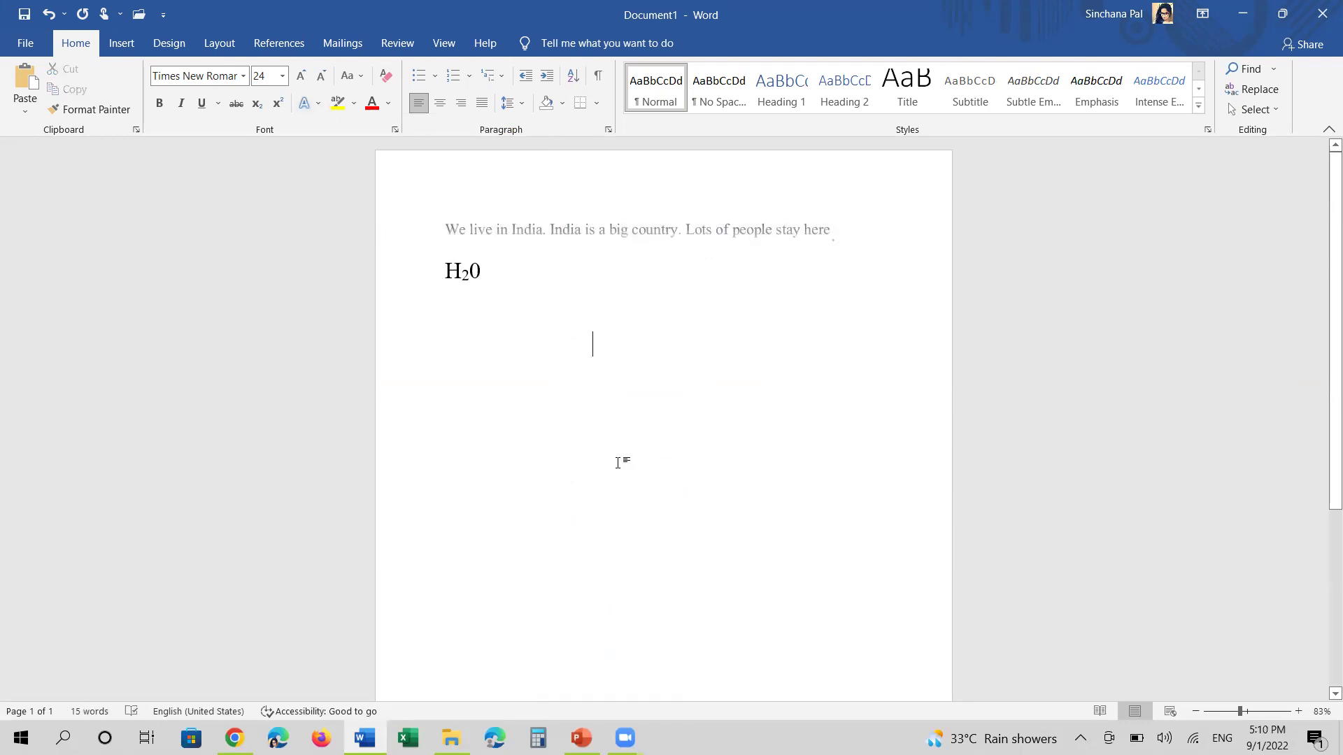
pyautogui.hotkey('ctrl', 'z')
pyautogui.moveTo(448, 228); pyautogui.dragTo(506, 234)
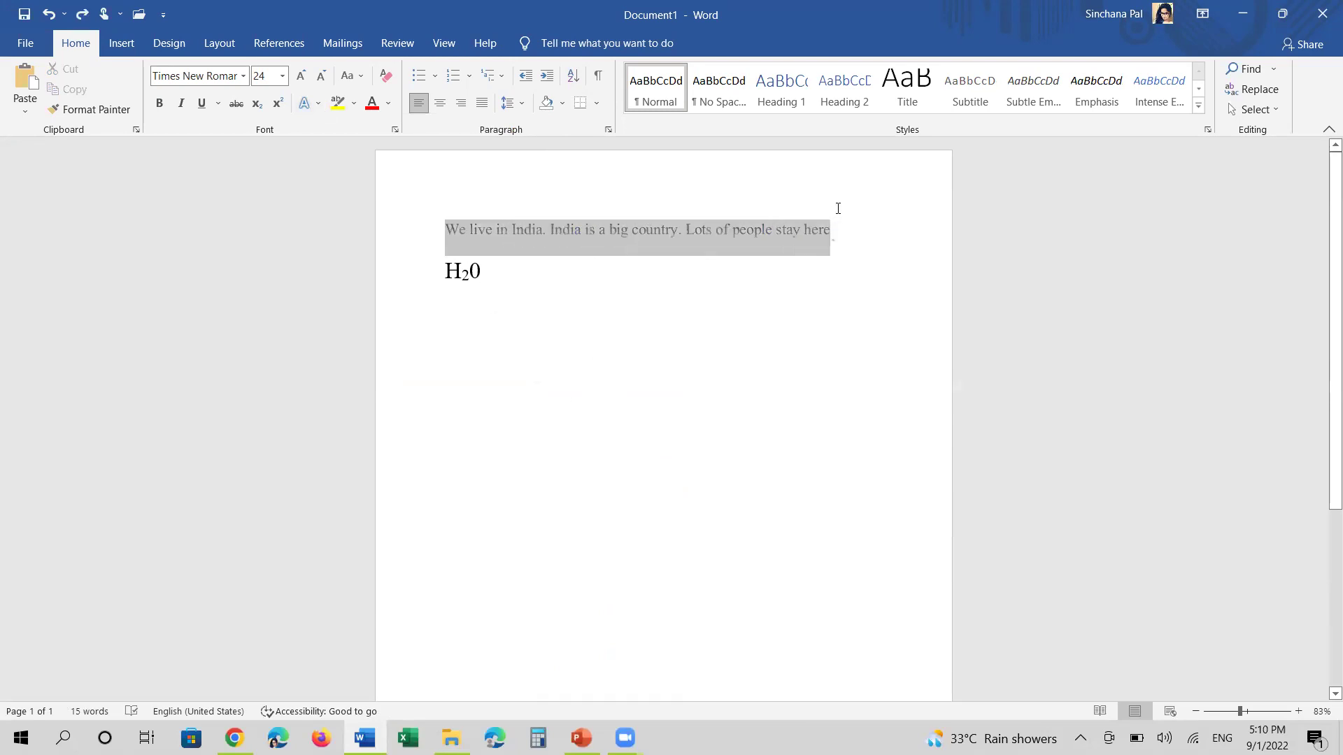
pyautogui.moveTo(717, 220); pyautogui.dragTo(843, 208)
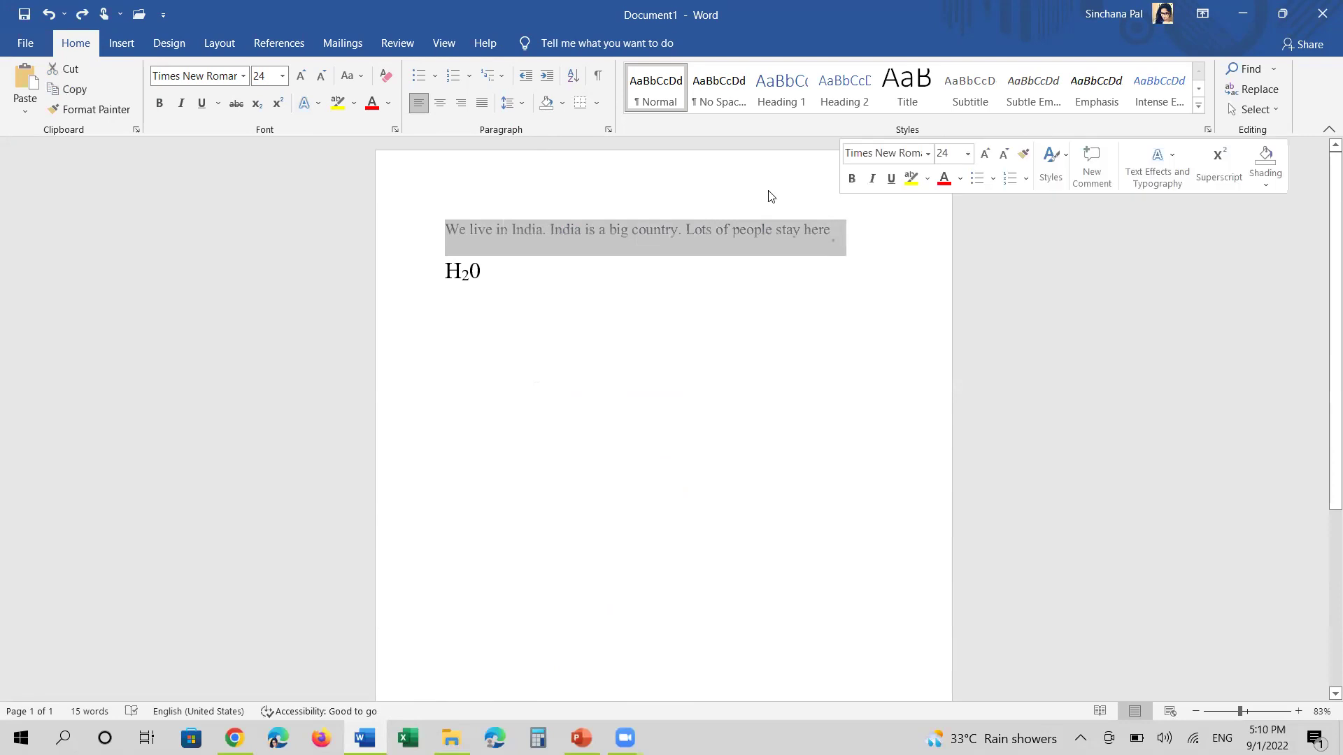
# Change the India sentence's font colour to red, after briefly trying grey
pyautogui.click(388, 104)
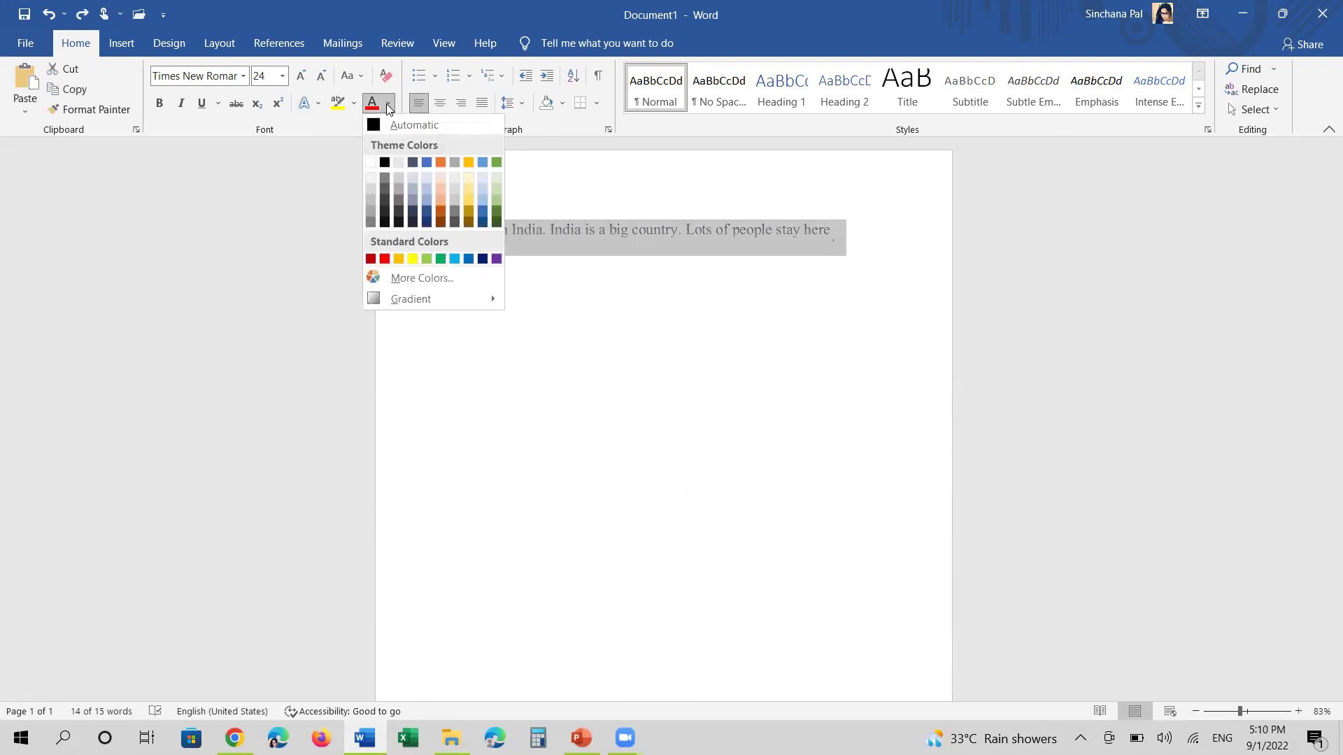
pyautogui.click(415, 198)
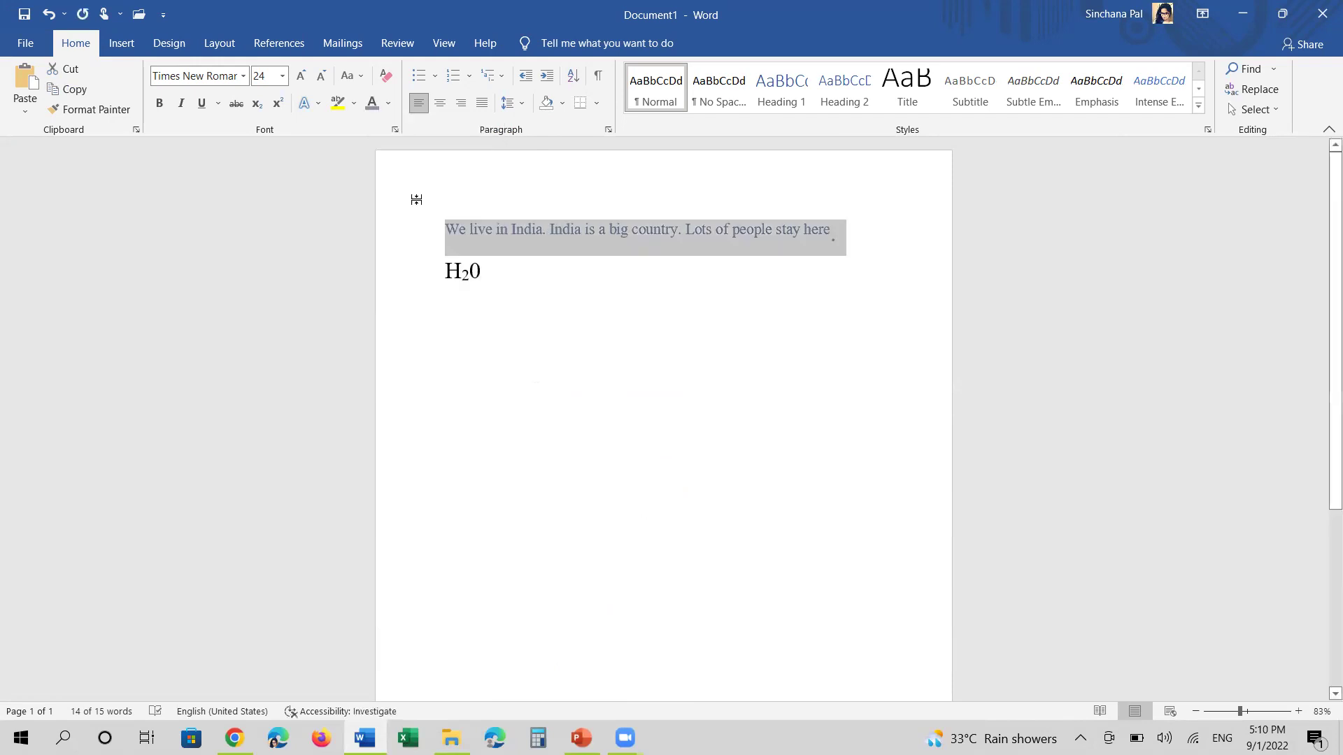
pyautogui.click(389, 105)
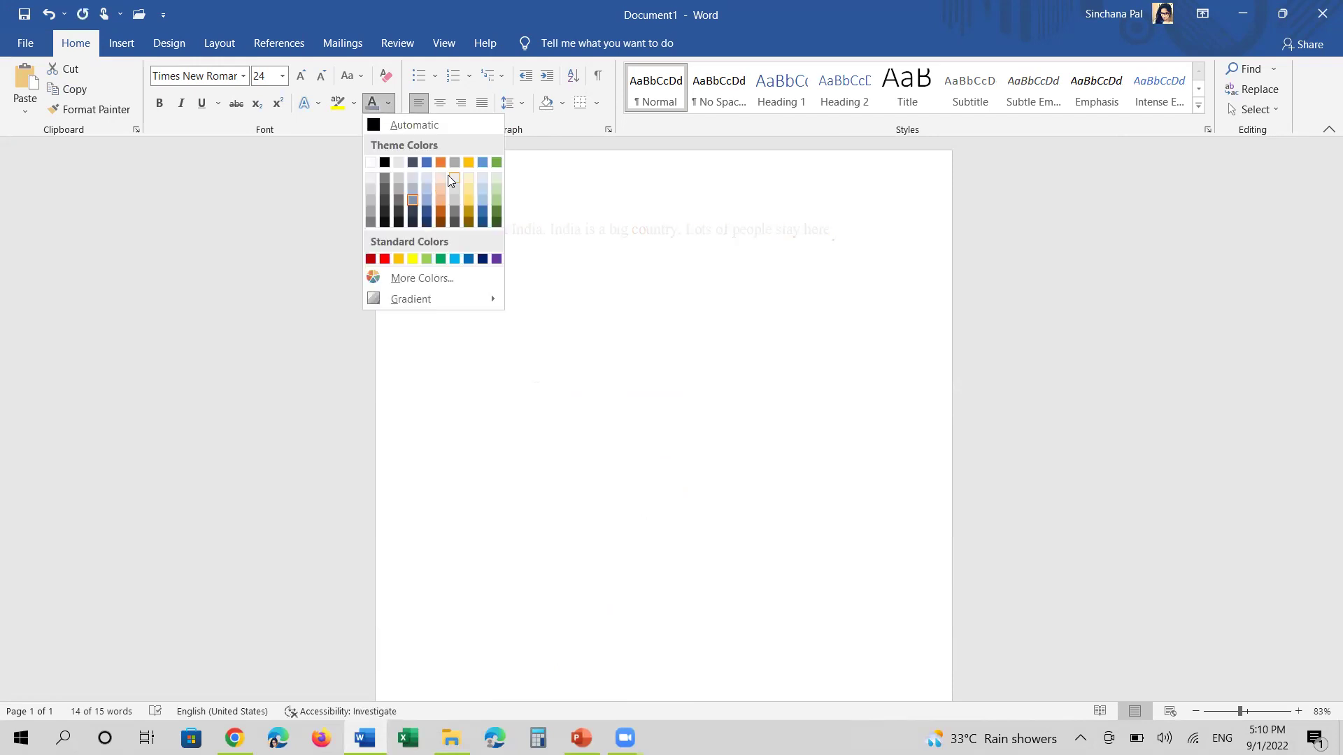
pyautogui.click(387, 259)
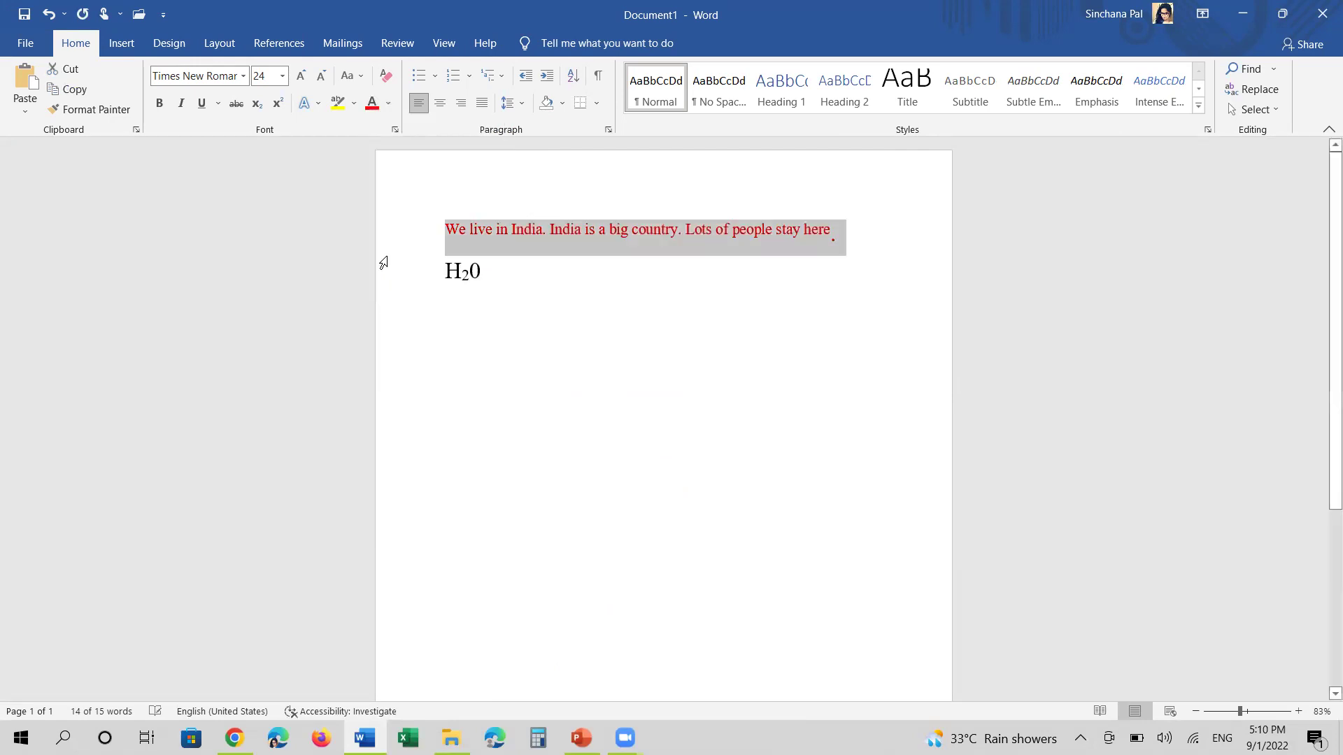
pyautogui.click(524, 299)
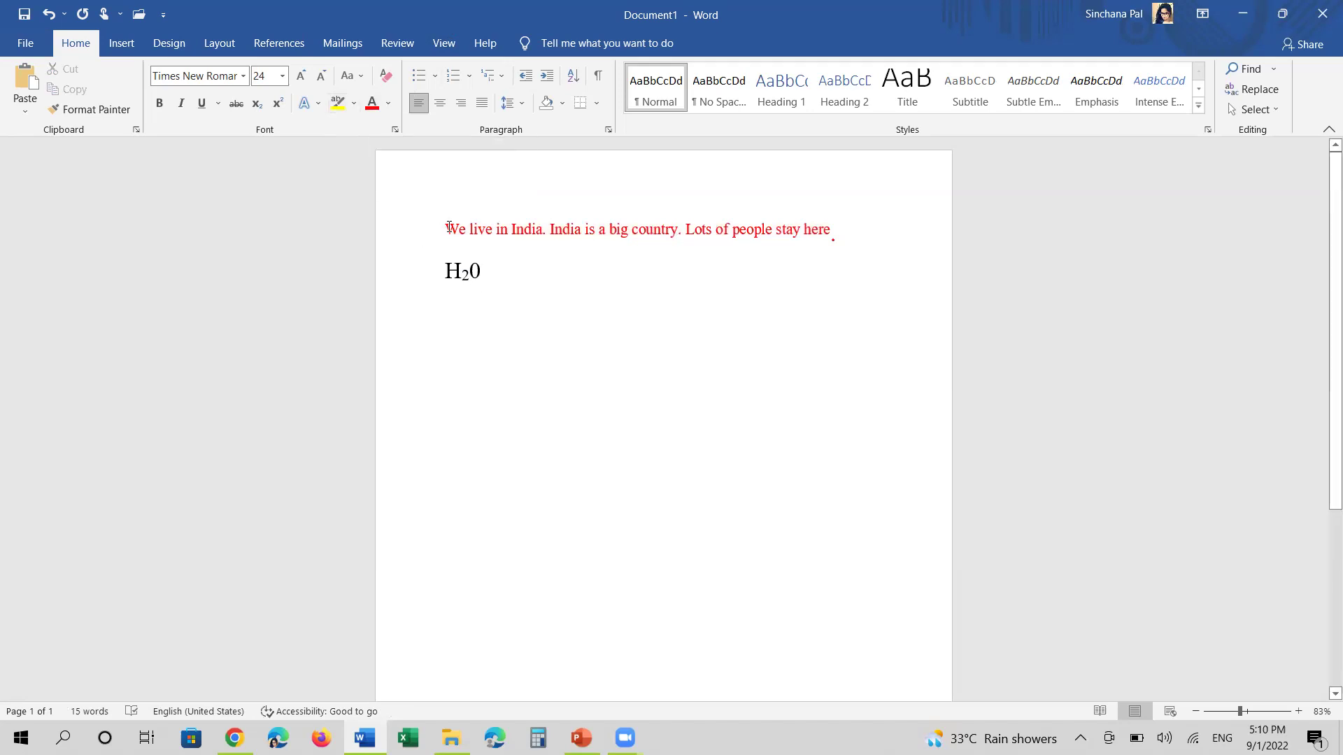
# Highlight the red sentence in yellow, then select the H₂0 line
pyautogui.moveTo(448, 228); pyautogui.dragTo(846, 231)
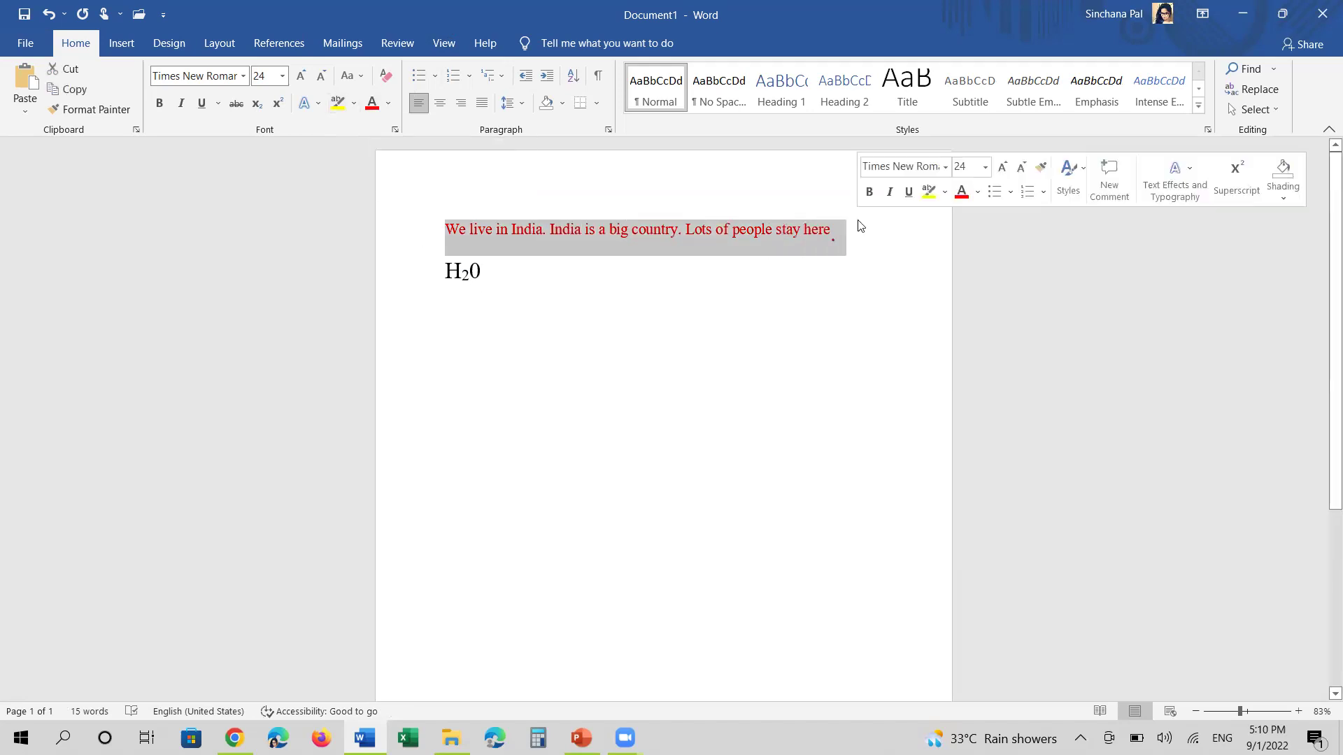
pyautogui.click(355, 104)
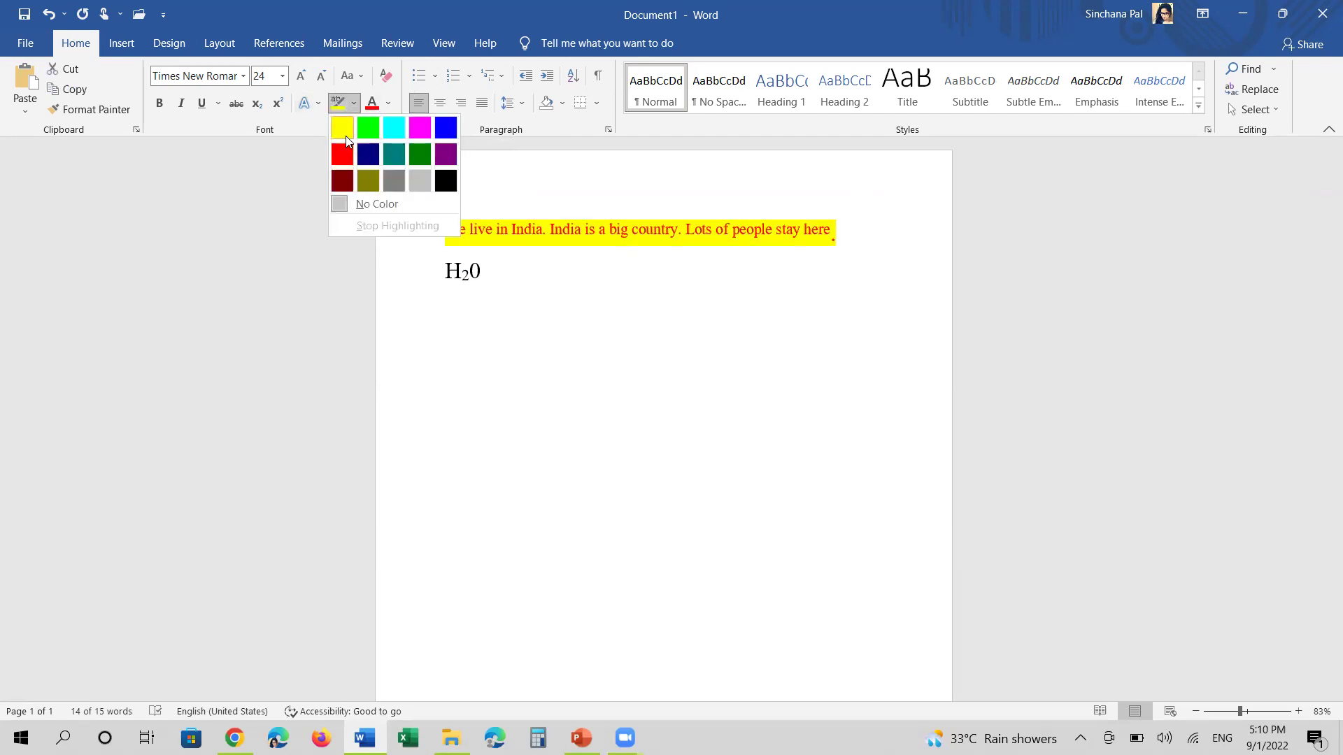
pyautogui.click(342, 128)
pyautogui.click(528, 256)
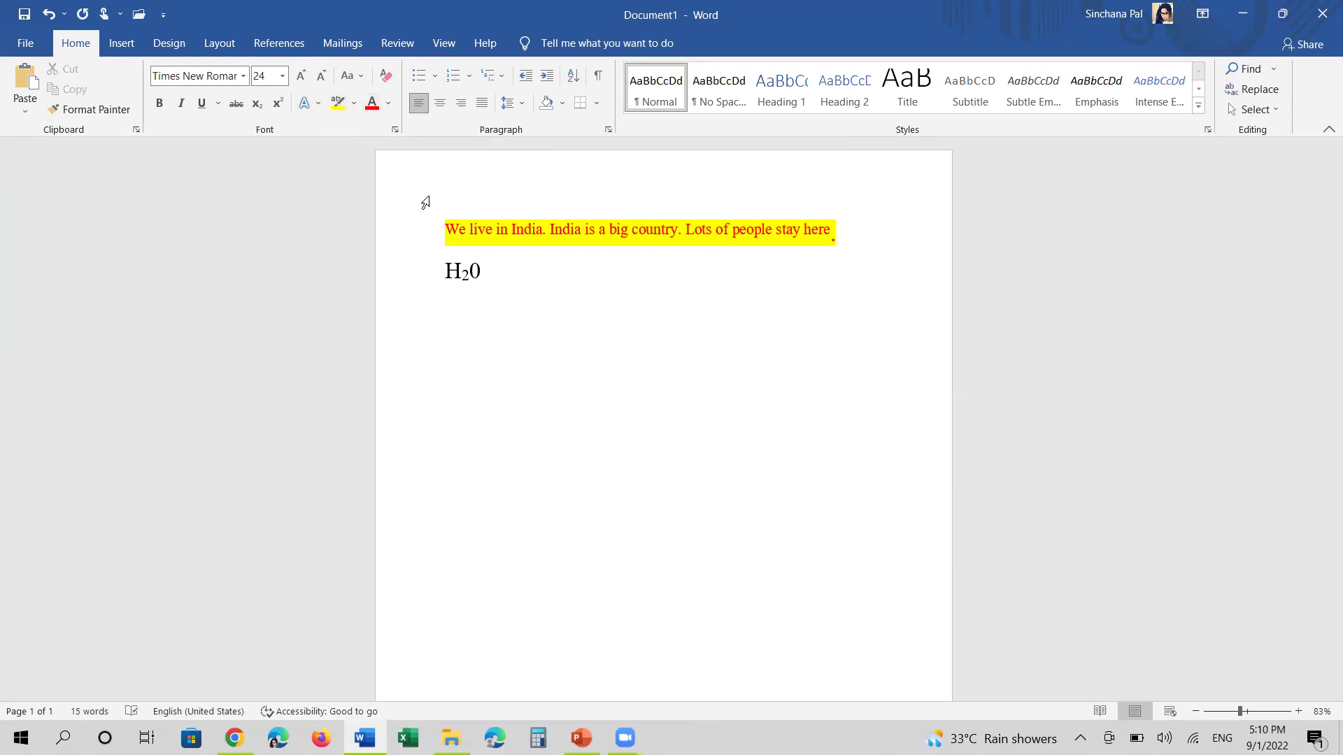
pyautogui.click(548, 417)
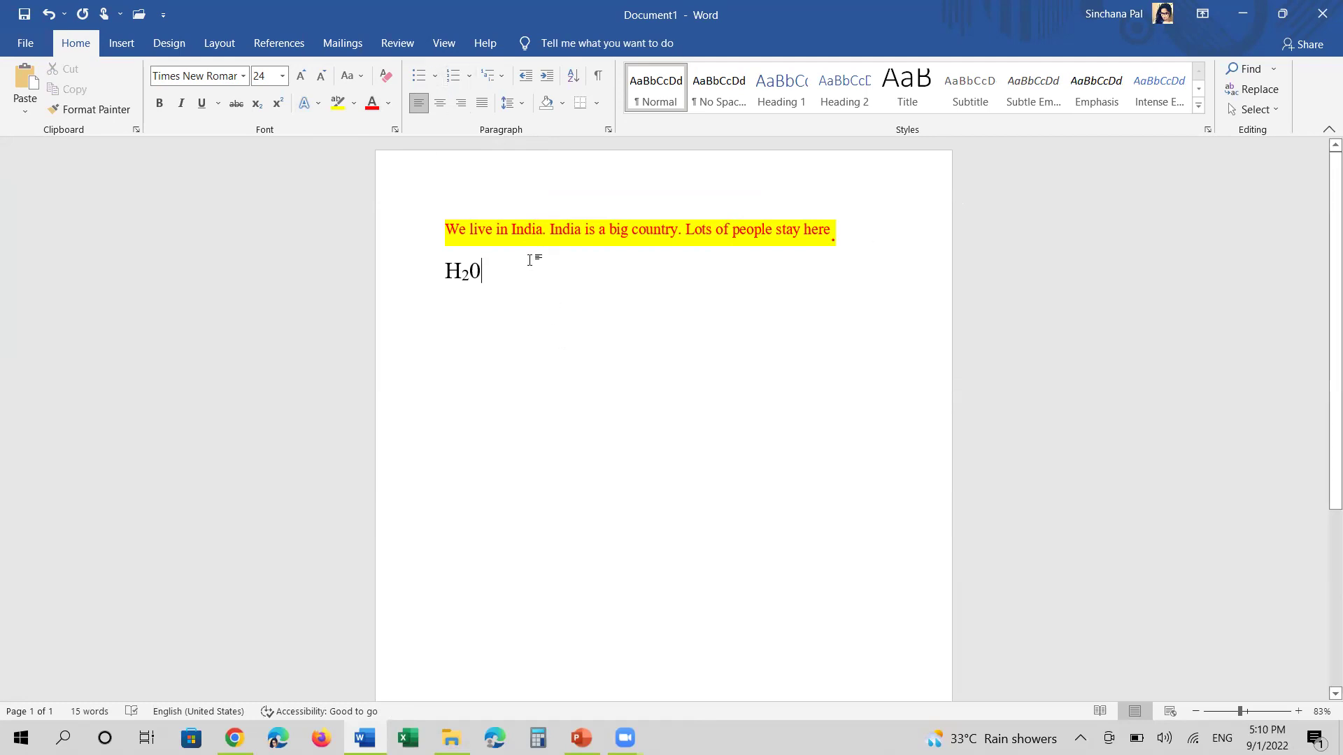
pyautogui.click(429, 274)
# Replace H₂0 with 'There are 29 states in India.' and put round bullets on both lines
pyautogui.press('Delete')
pyautogui.write('T')
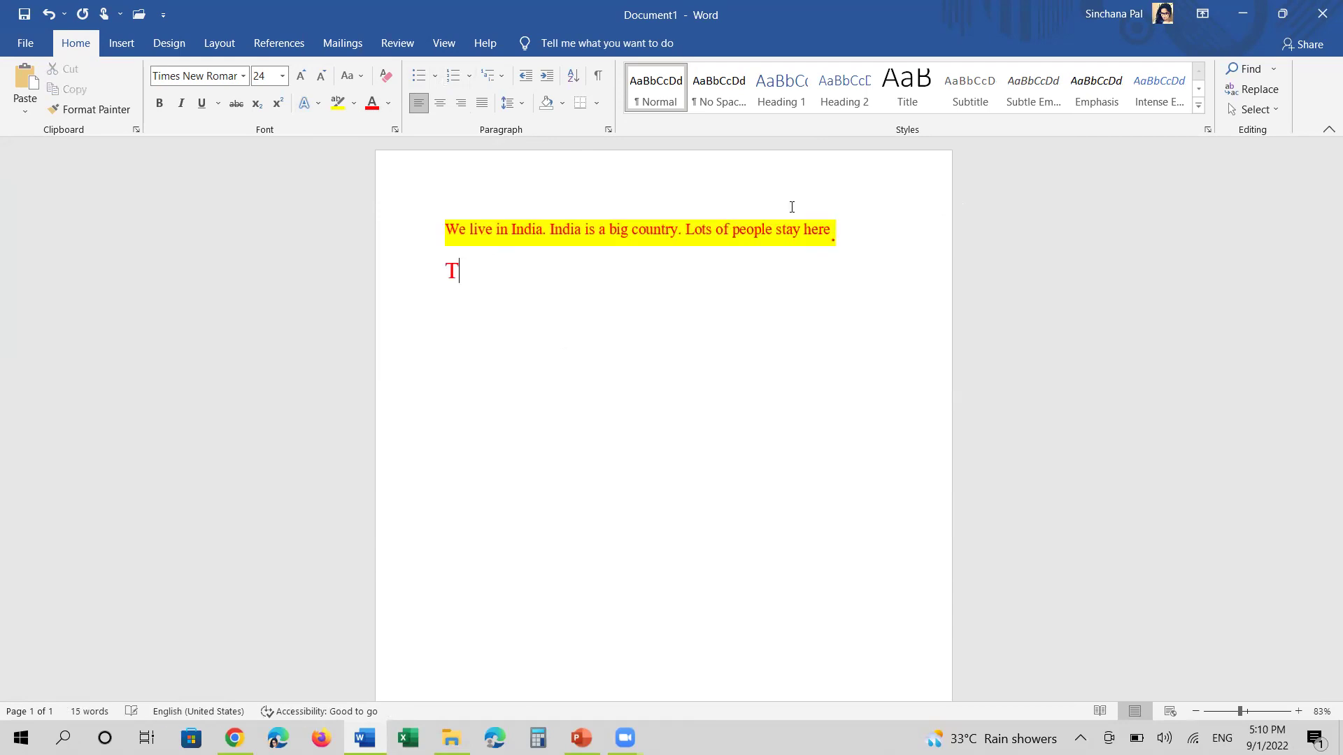
pyautogui.write('here are ')
pyautogui.write('29 s')
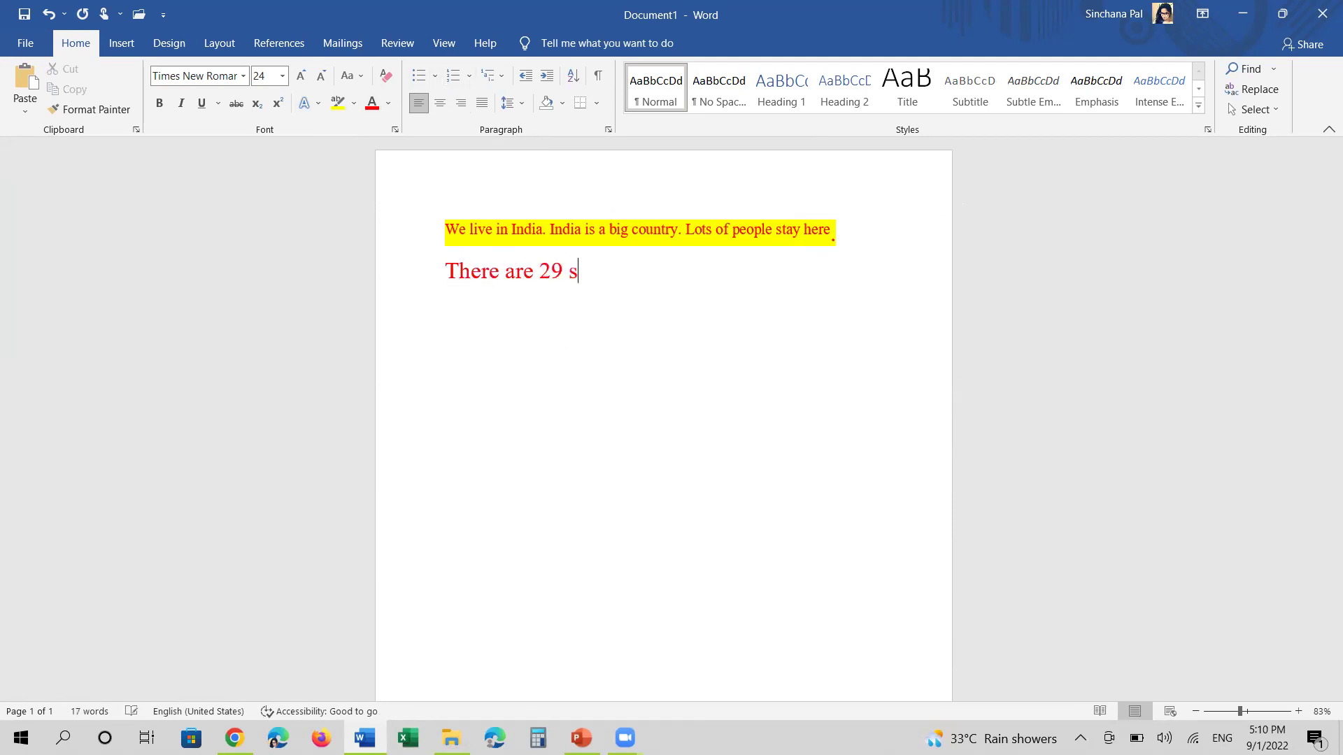
pyautogui.write('tates in ')
pyautogui.write('India')
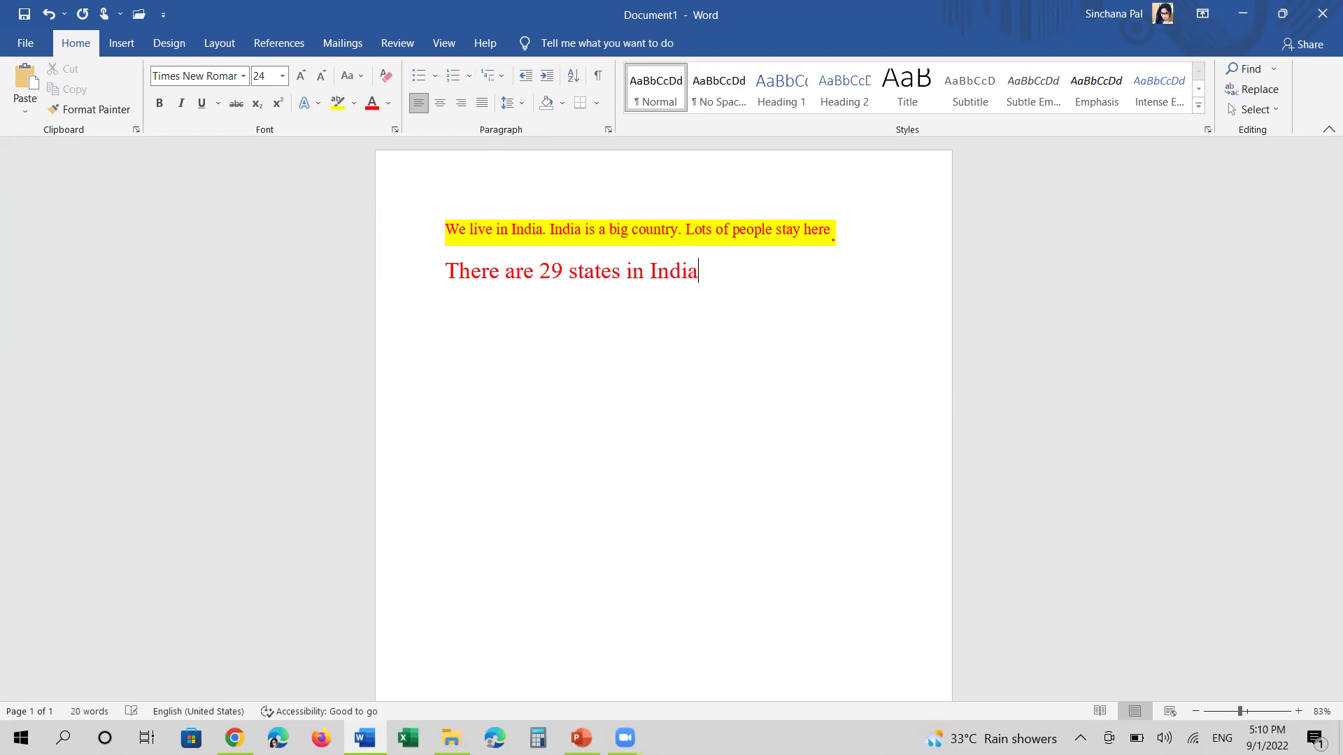
pyautogui.write('.')
pyautogui.hotkey('ctrl', 'a')
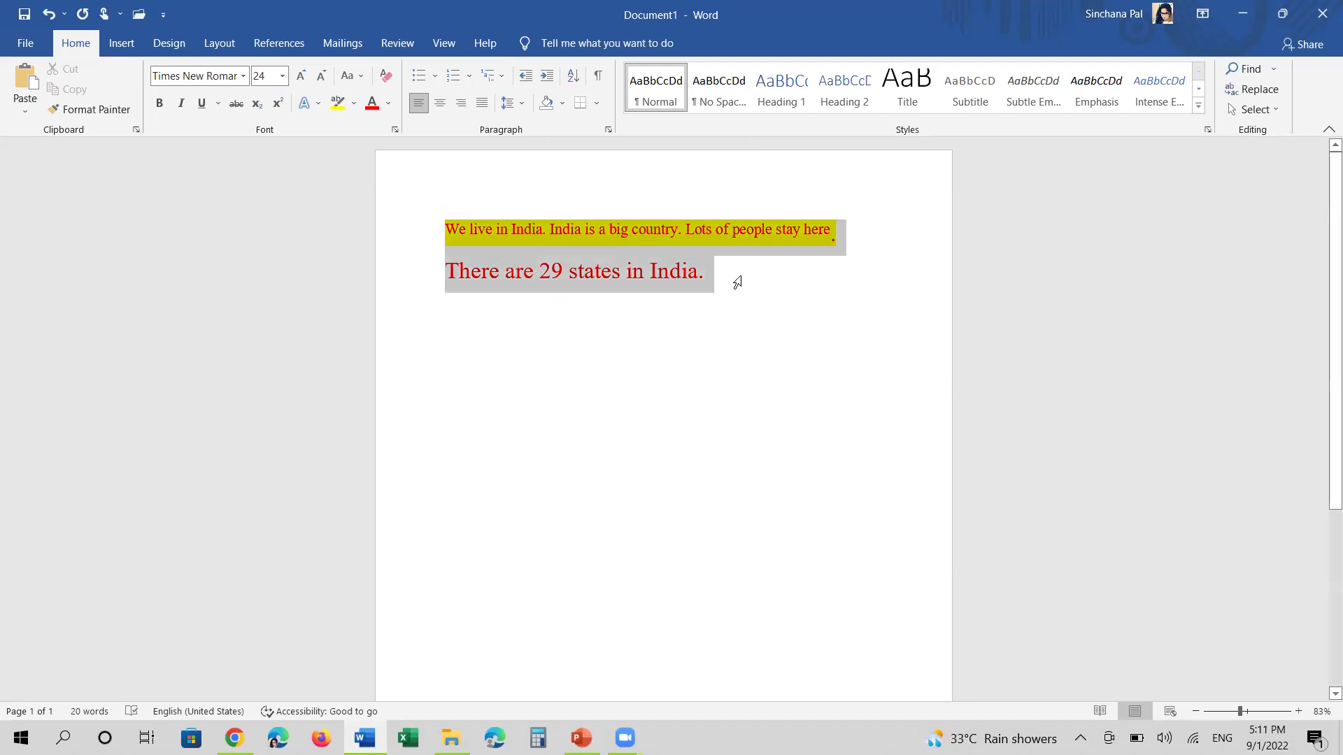
pyautogui.click(433, 78)
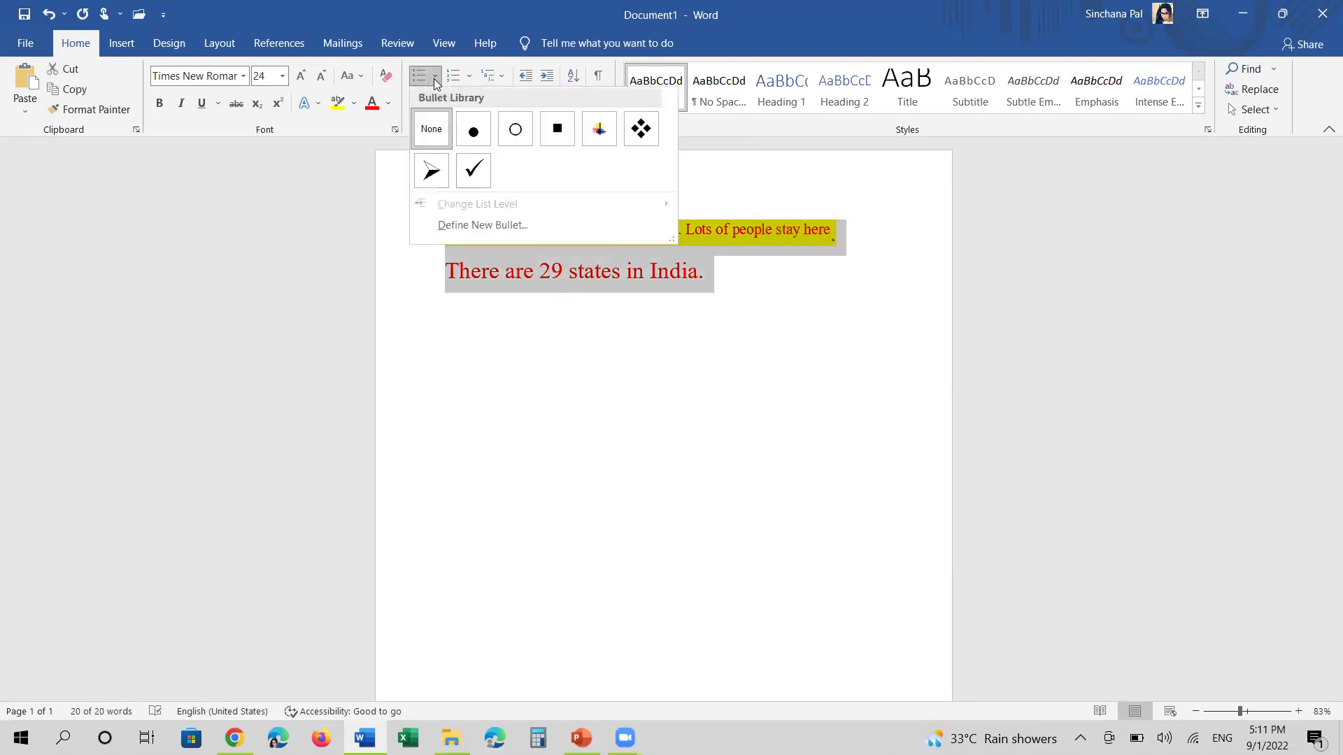
pyautogui.click(473, 133)
pyautogui.click(622, 323)
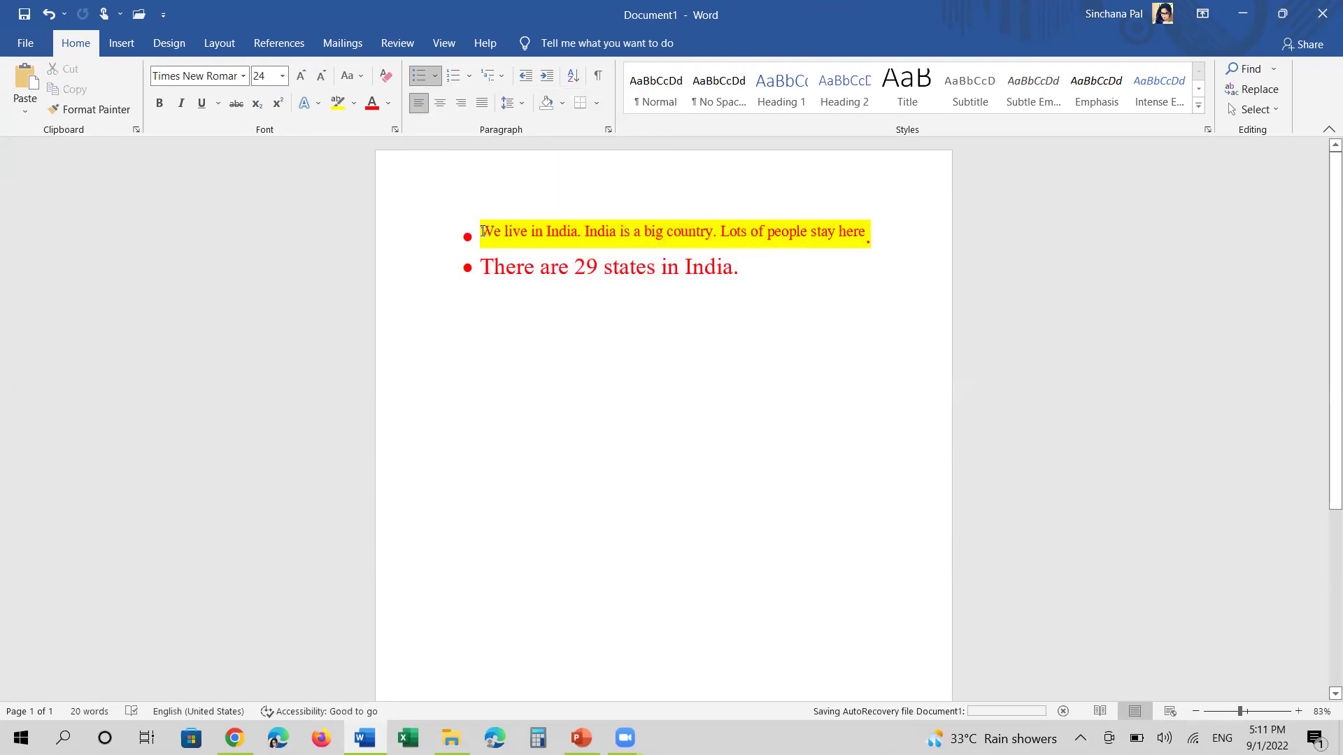
# Switch both paragraphs from bullets to 1., 2. numbering
pyautogui.hotkey('ctrl', 'shift', '=')
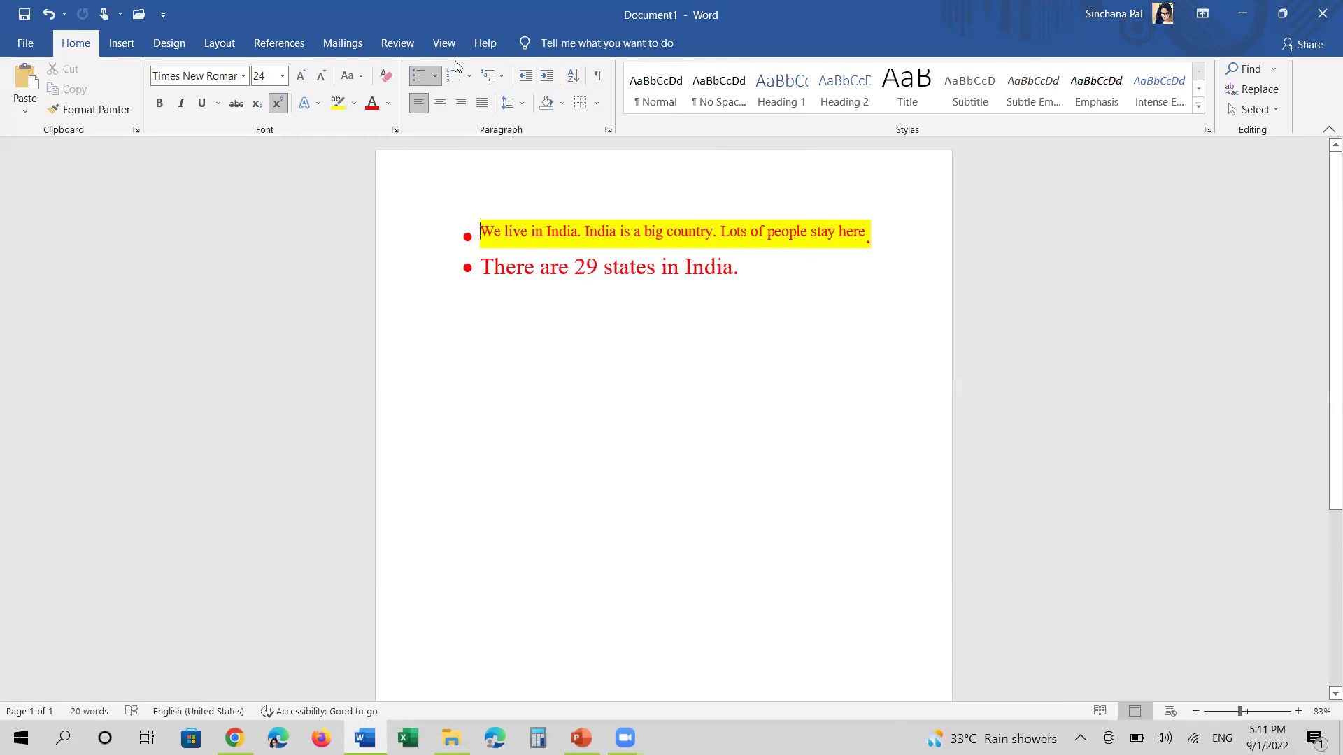
pyautogui.click(435, 78)
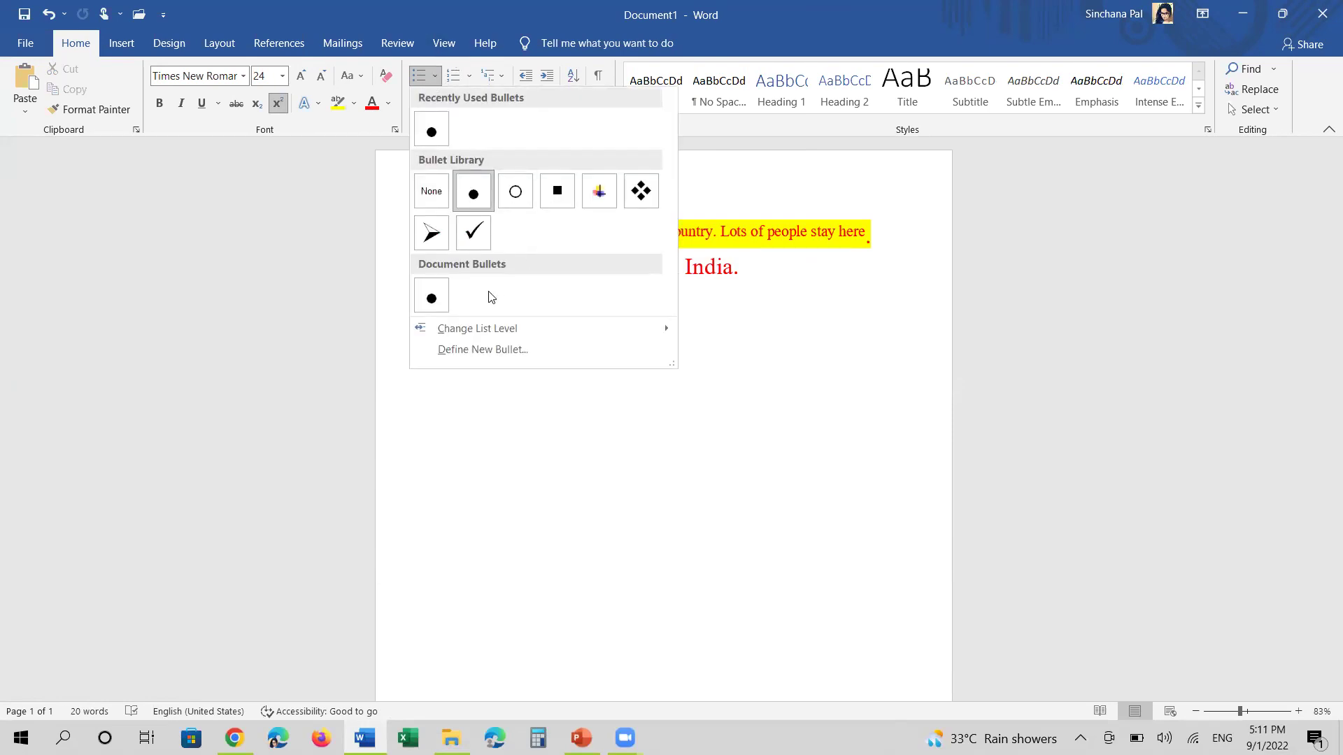
pyautogui.click(553, 429)
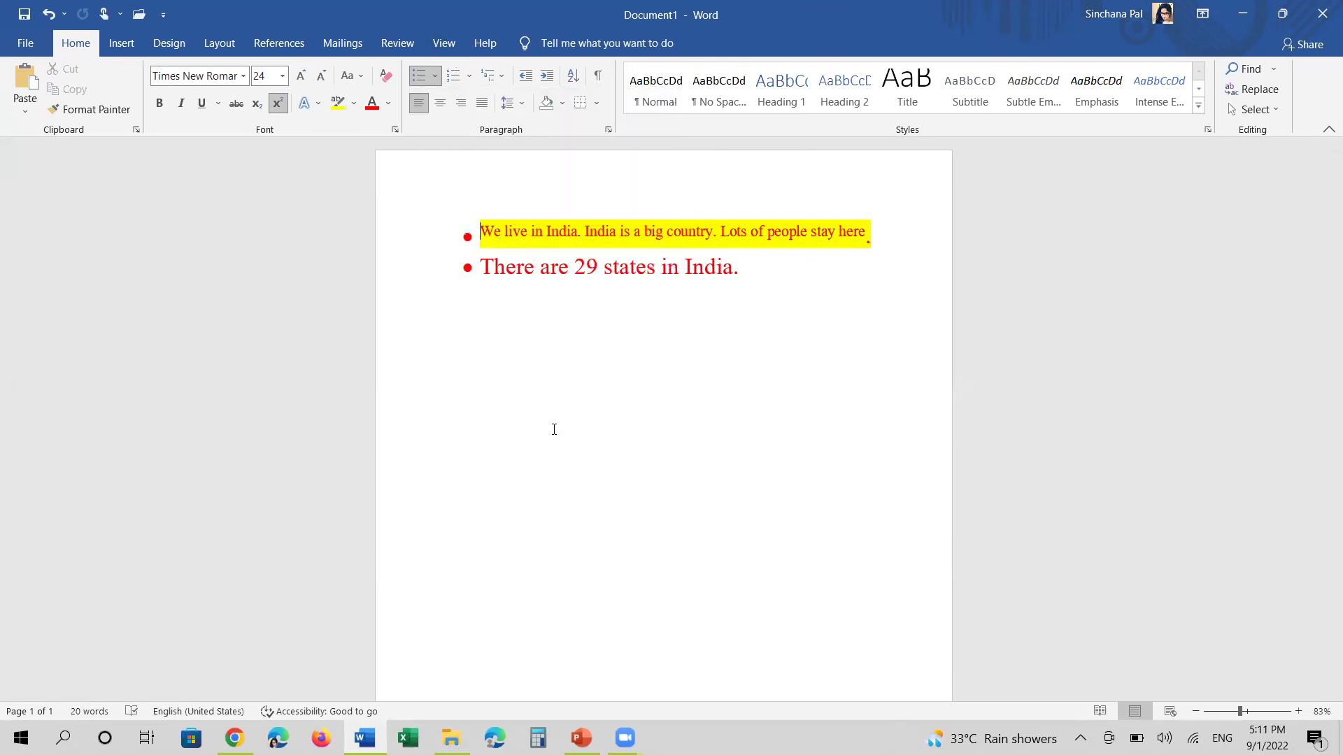
pyautogui.click(470, 77)
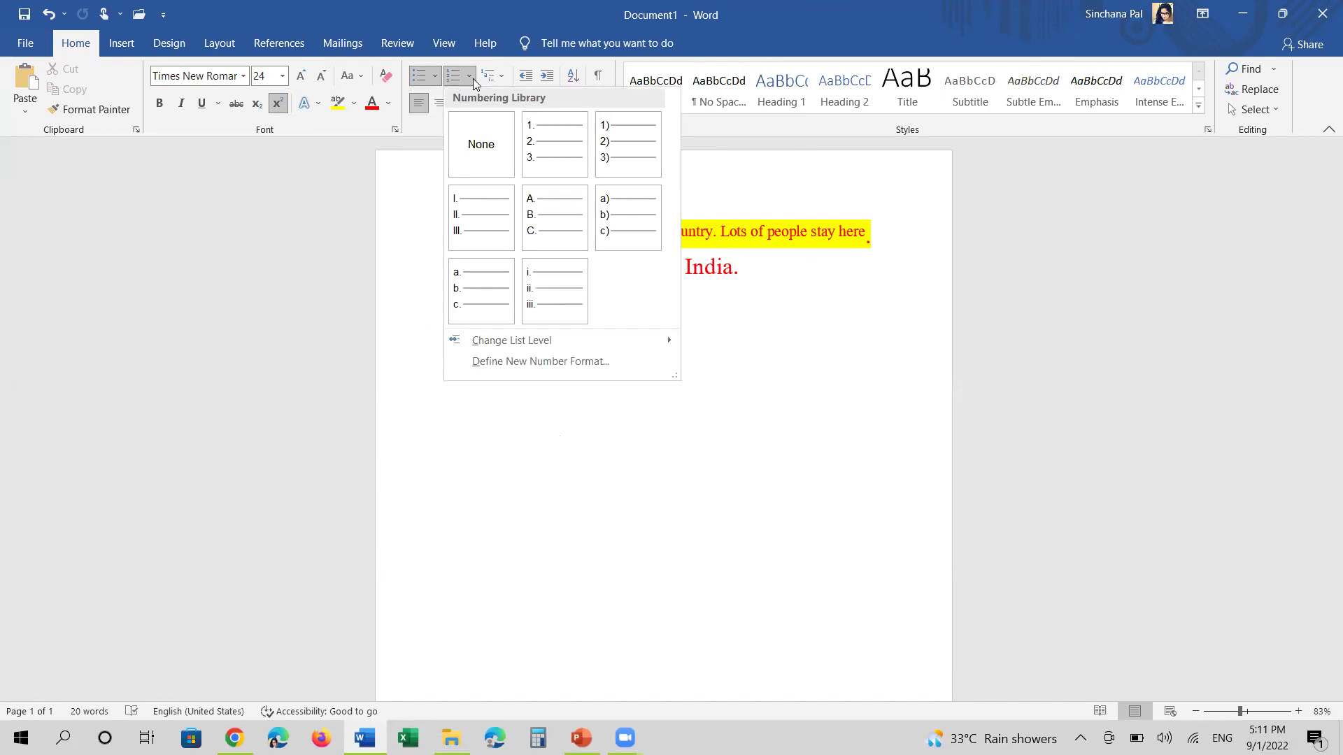
pyautogui.click(578, 156)
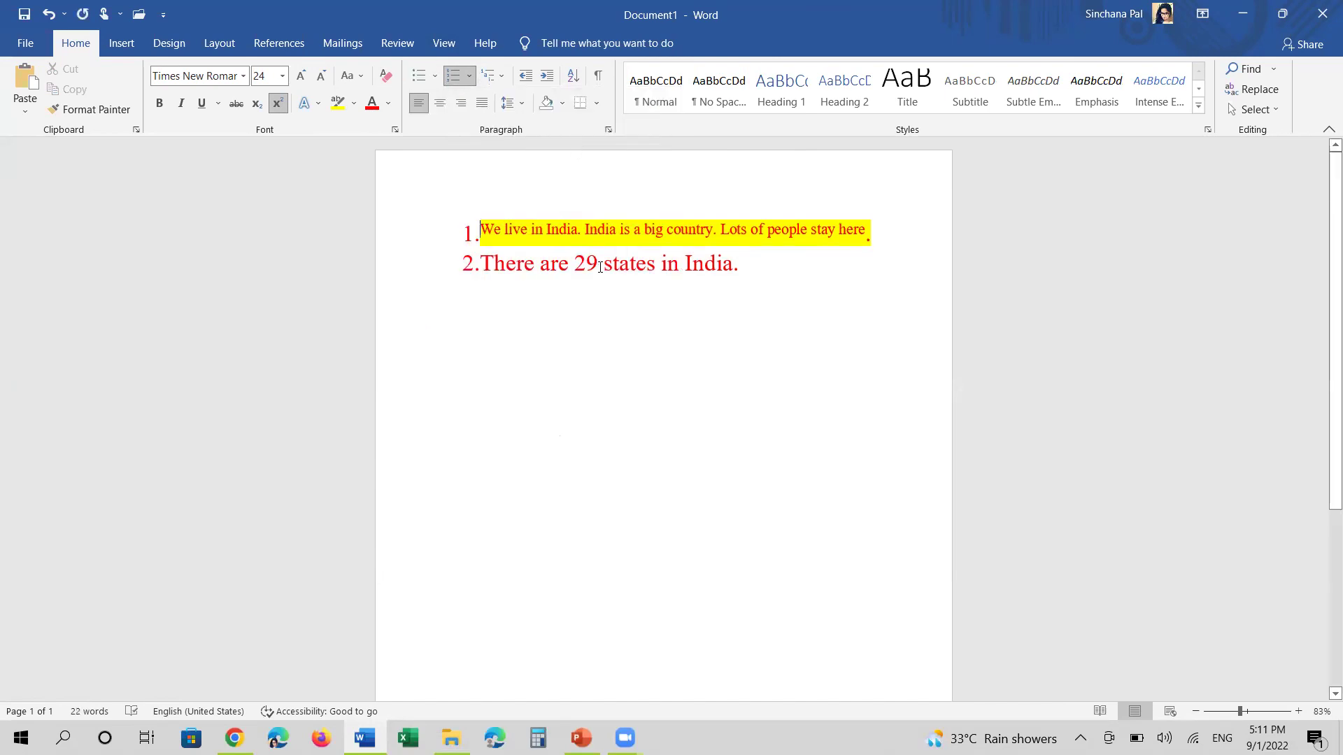
# Apply the 1) a) i) multilevel list so the items read 1) and 2)
pyautogui.click(504, 77)
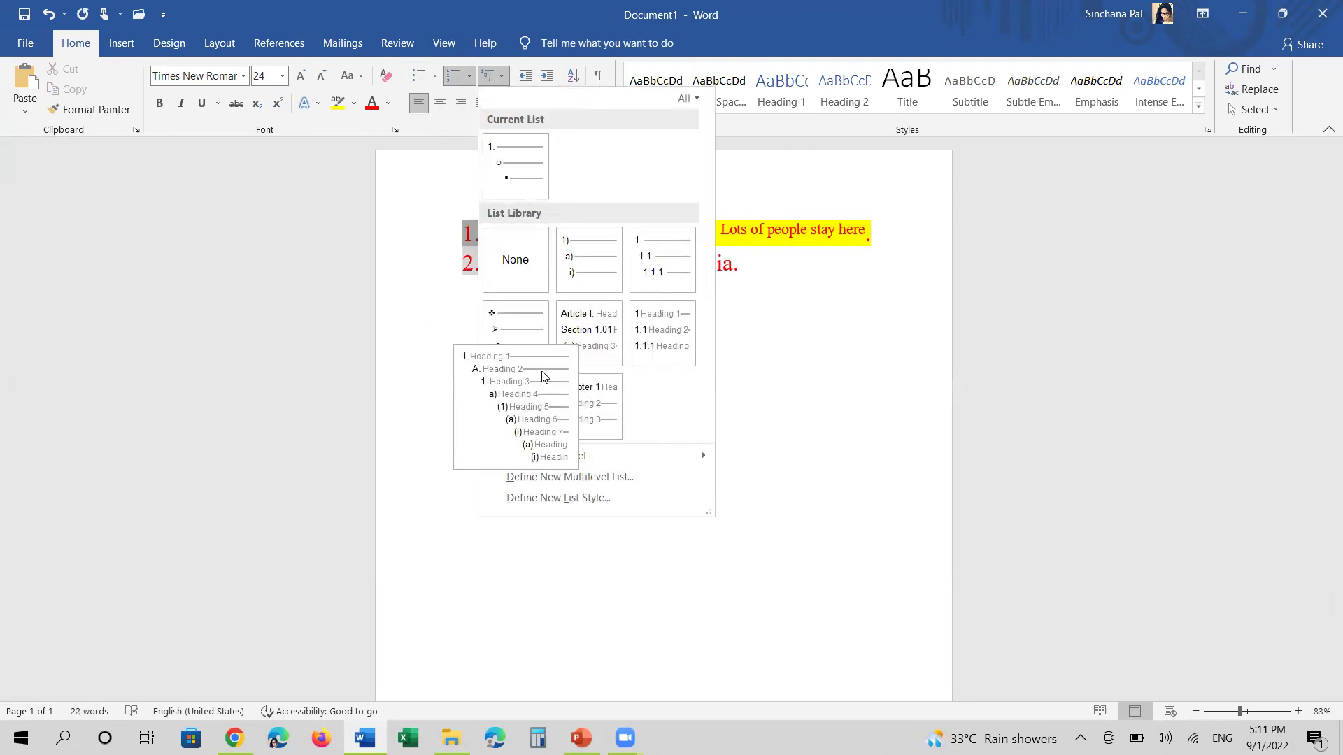
pyautogui.moveTo(589, 258)
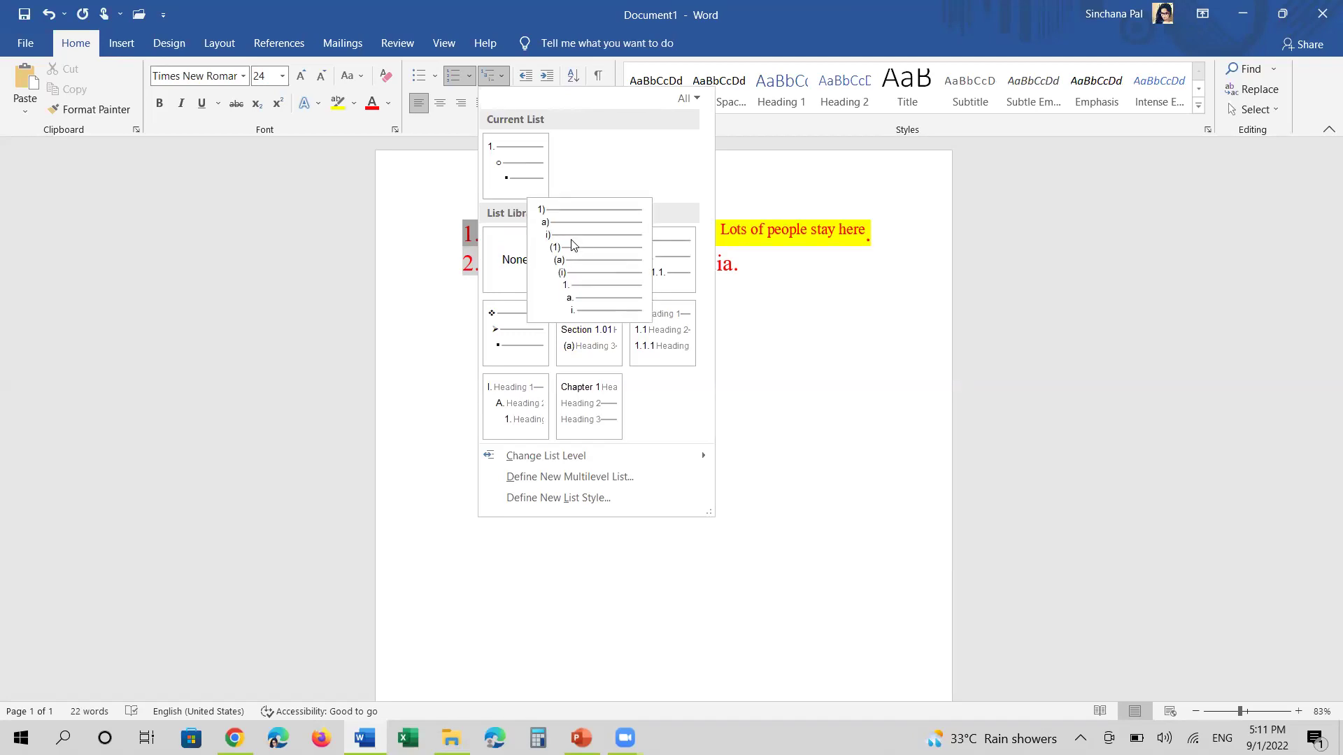
pyautogui.click(573, 240)
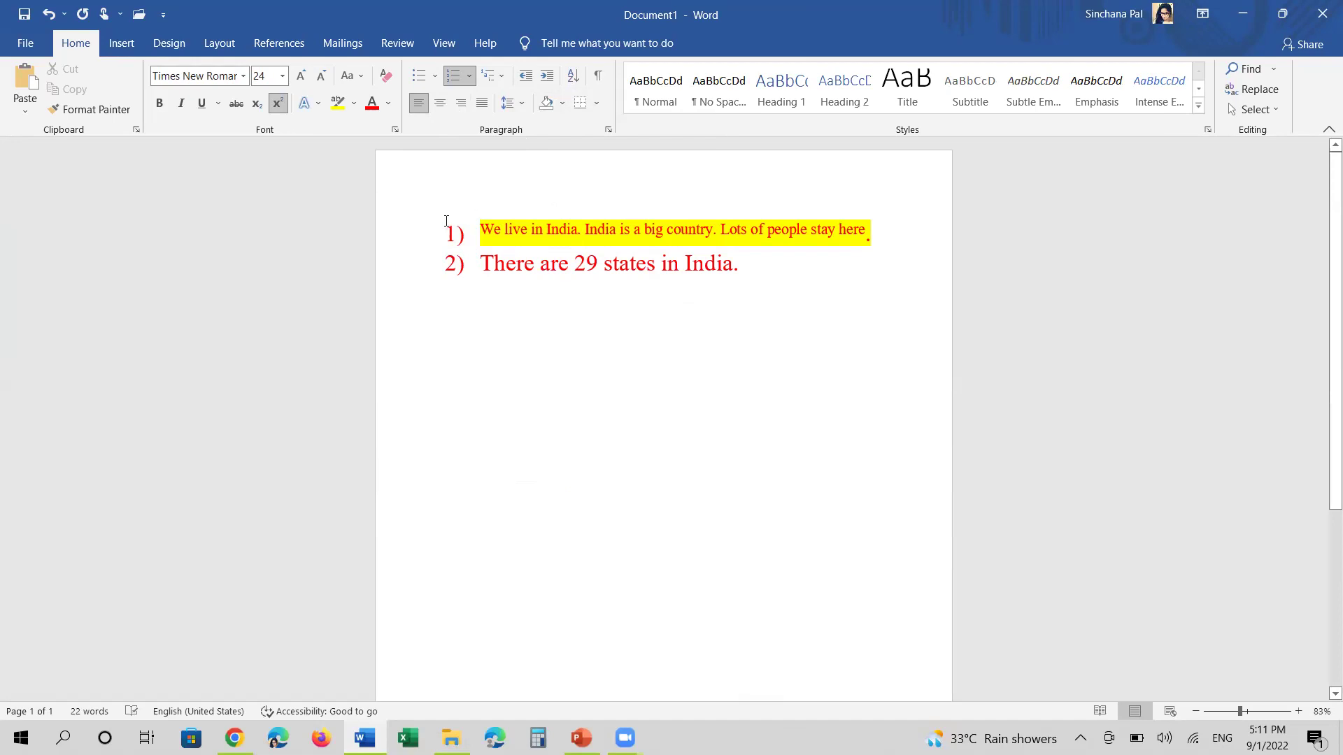
# Select both list items and justify them after trying Center and Align Right
pyautogui.moveTo(533, 272); pyautogui.dragTo(773, 276)
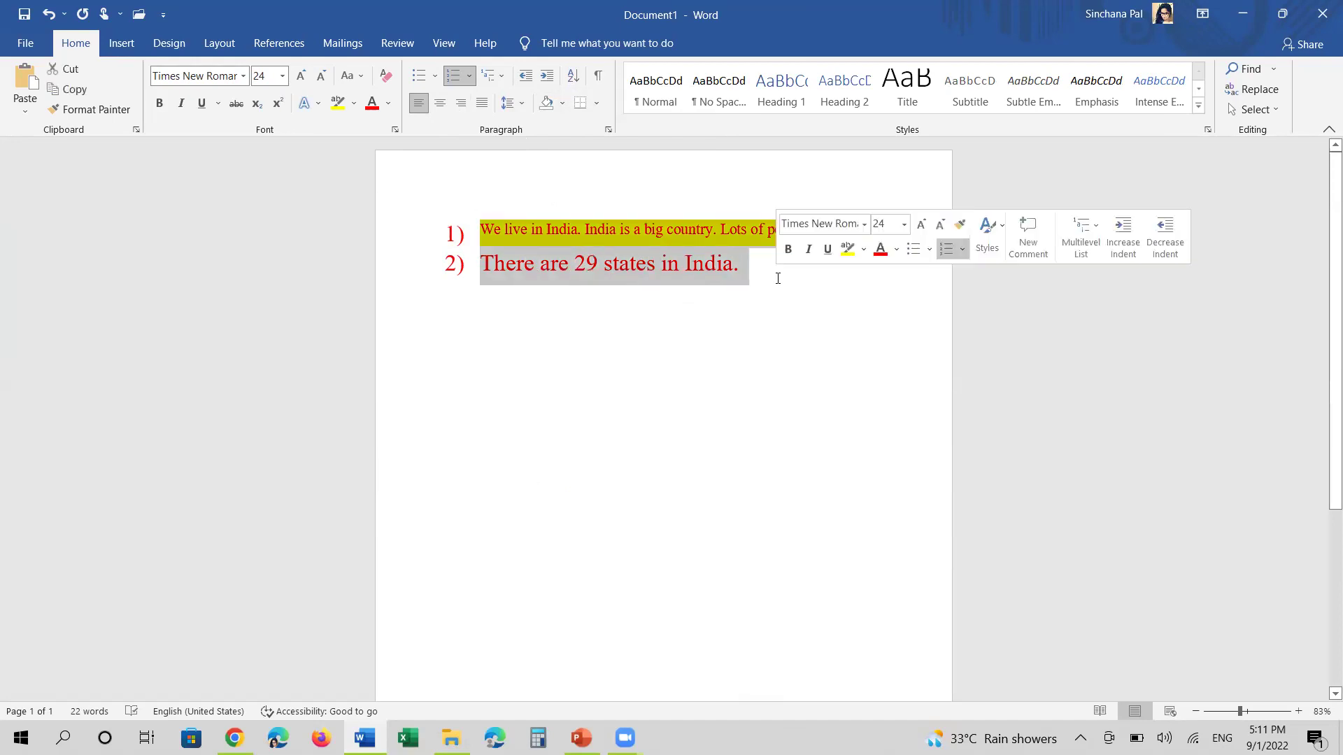
pyautogui.hotkey('ctrl', 'j')
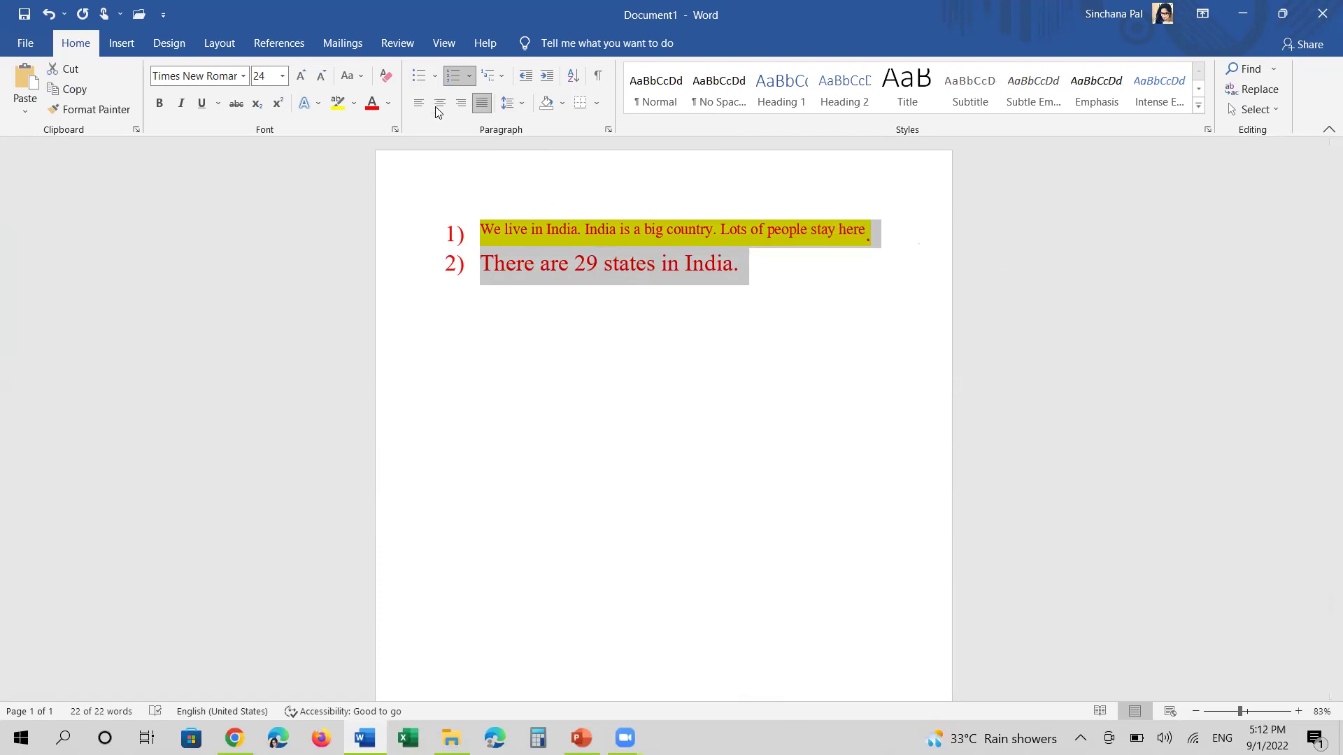
pyautogui.click(441, 105)
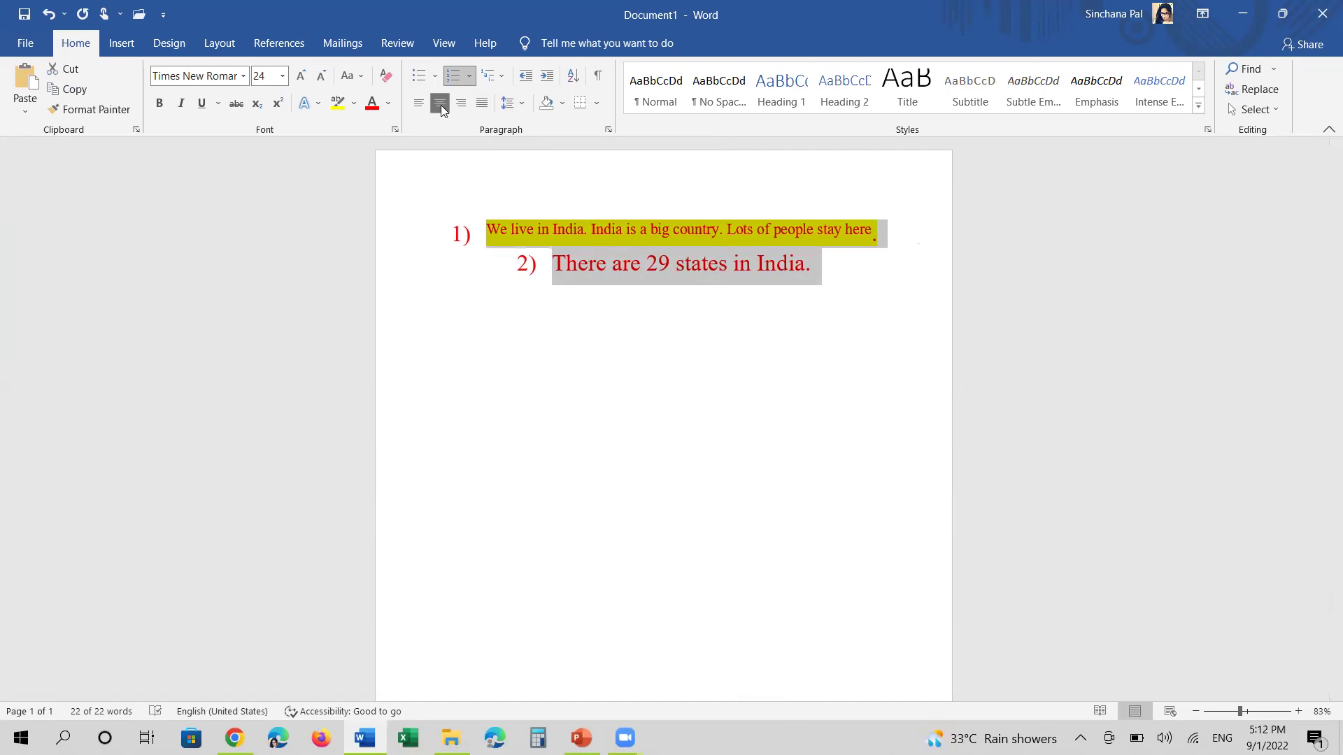
pyautogui.click(461, 105)
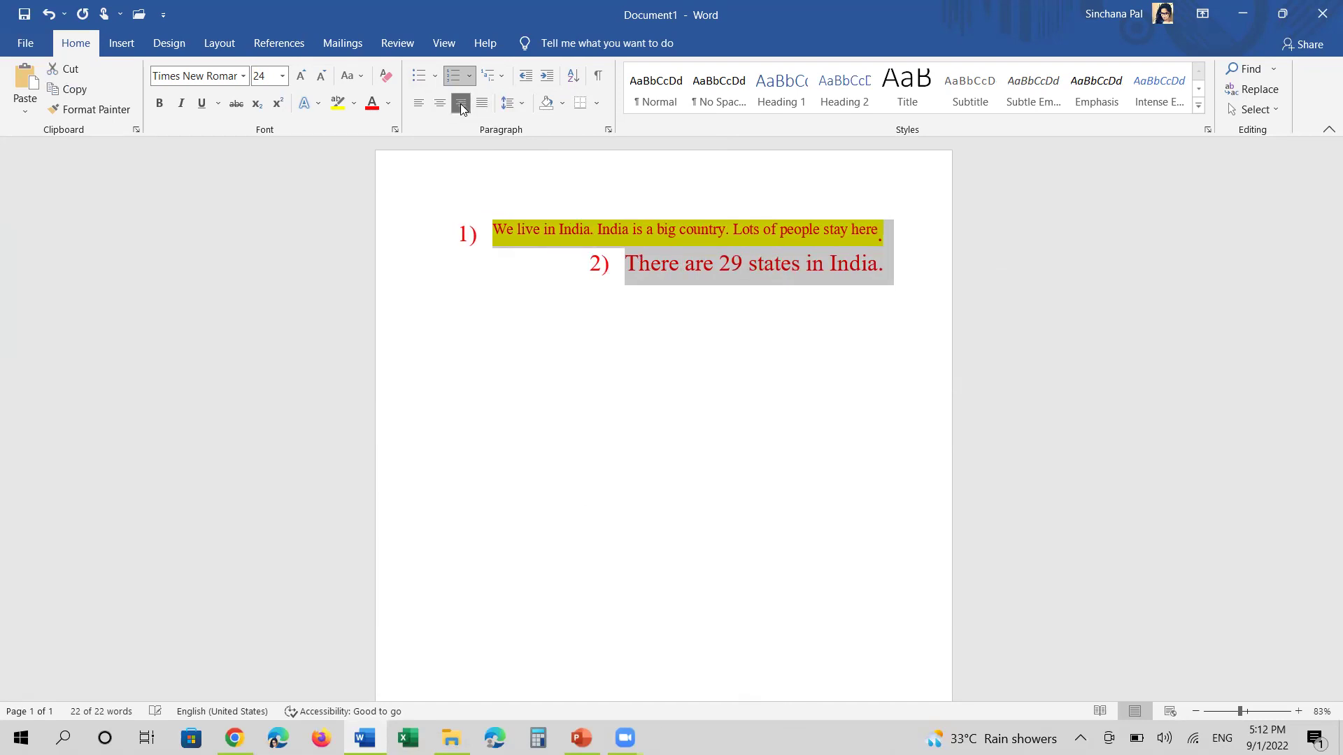
pyautogui.click(487, 106)
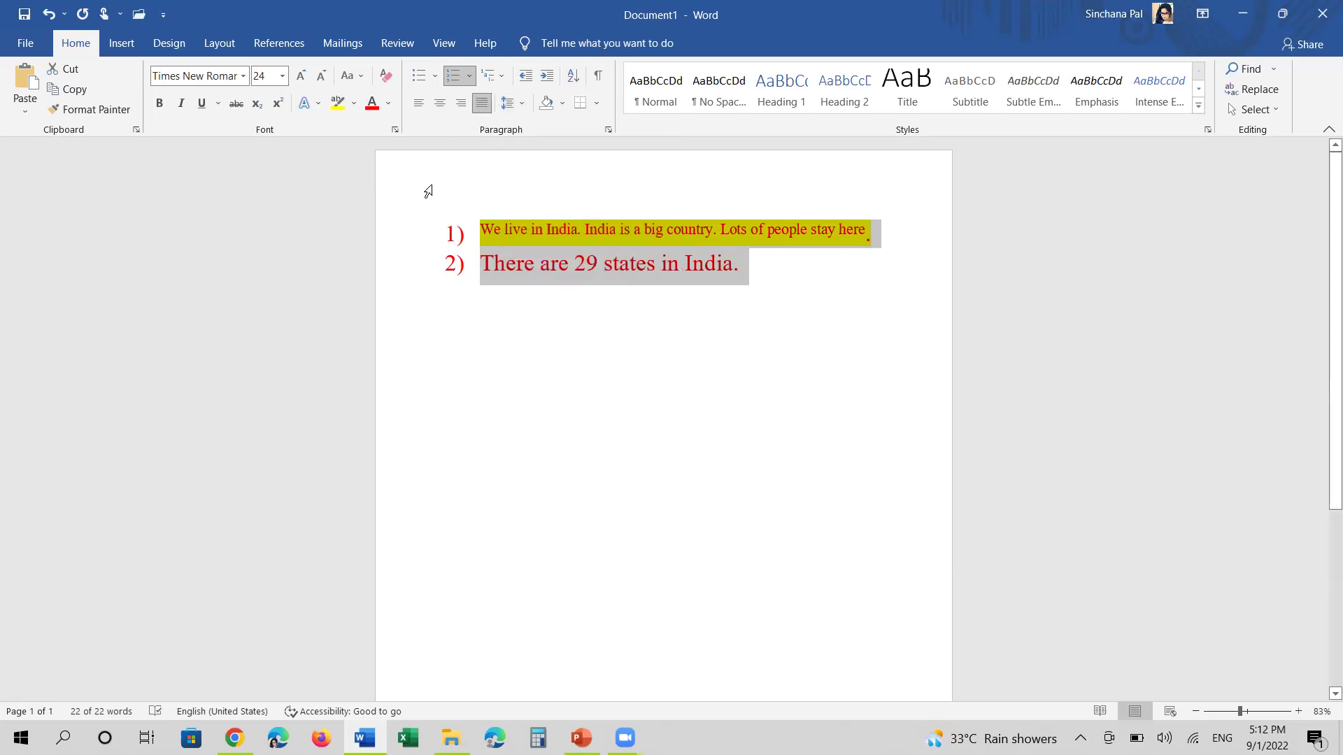
# Try shading, moving and indenting the first item's text, then undo the move and indent
pyautogui.click(428, 231)
pyautogui.click(563, 103)
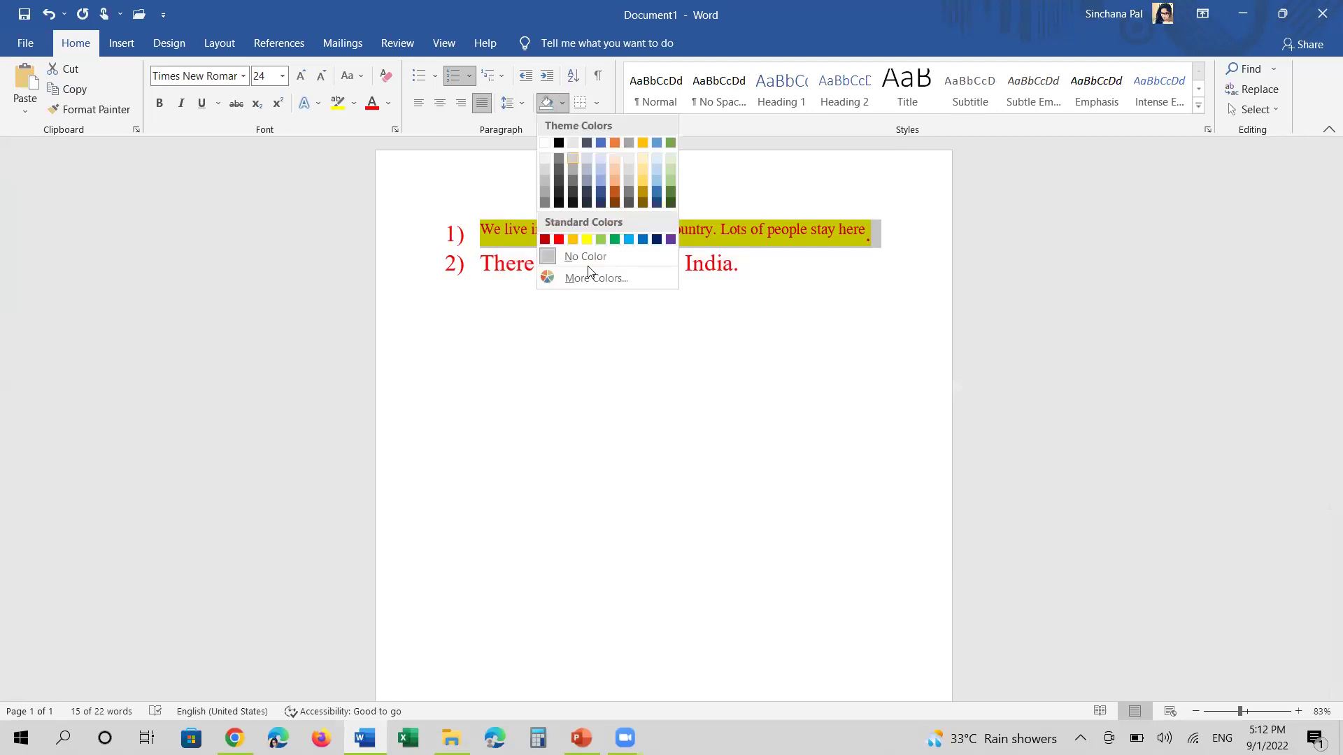
pyautogui.click(582, 319)
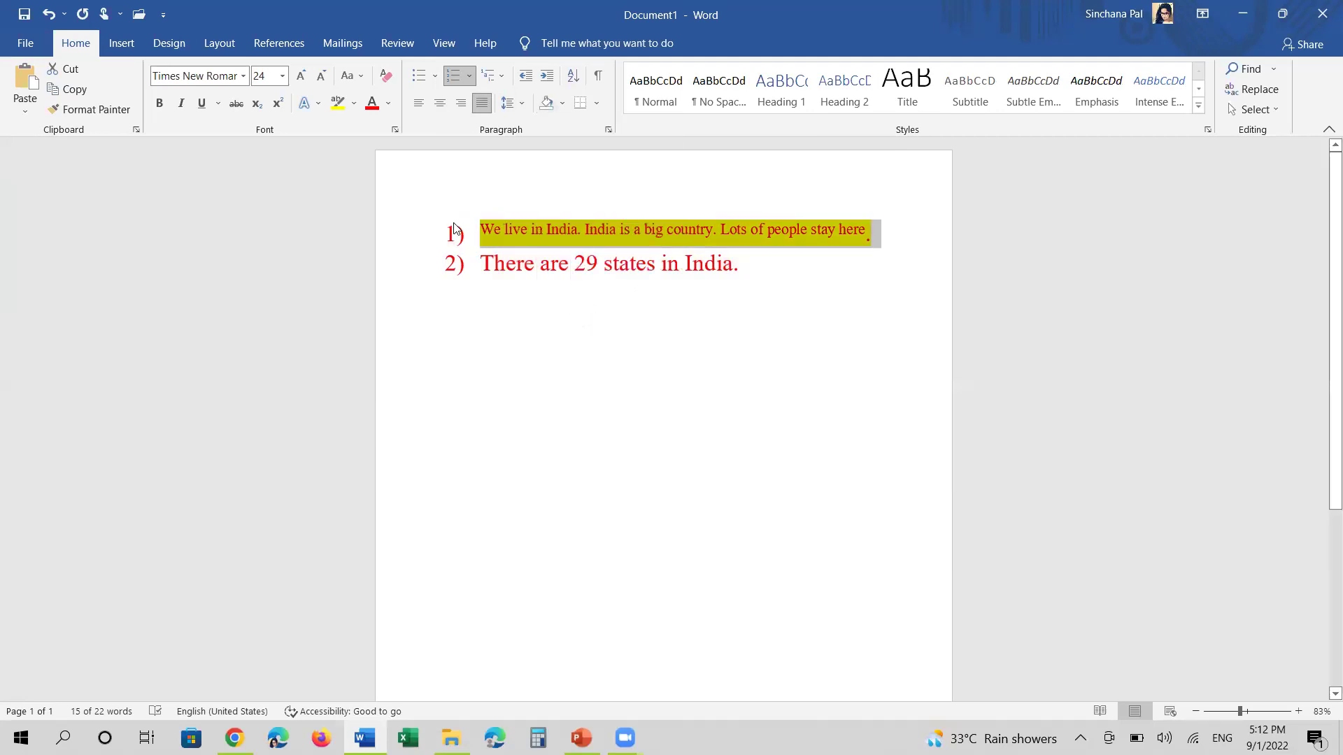
pyautogui.moveTo(489, 233); pyautogui.dragTo(607, 274)
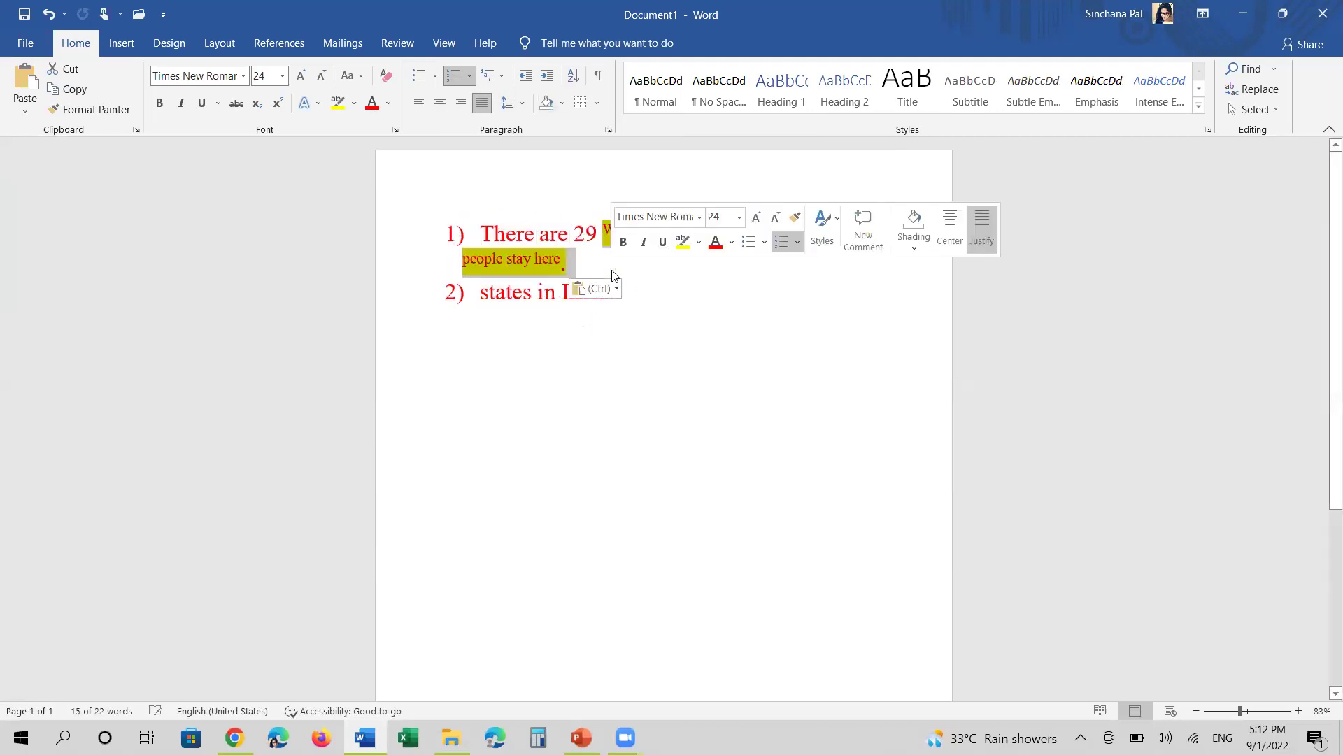
pyautogui.click(659, 390)
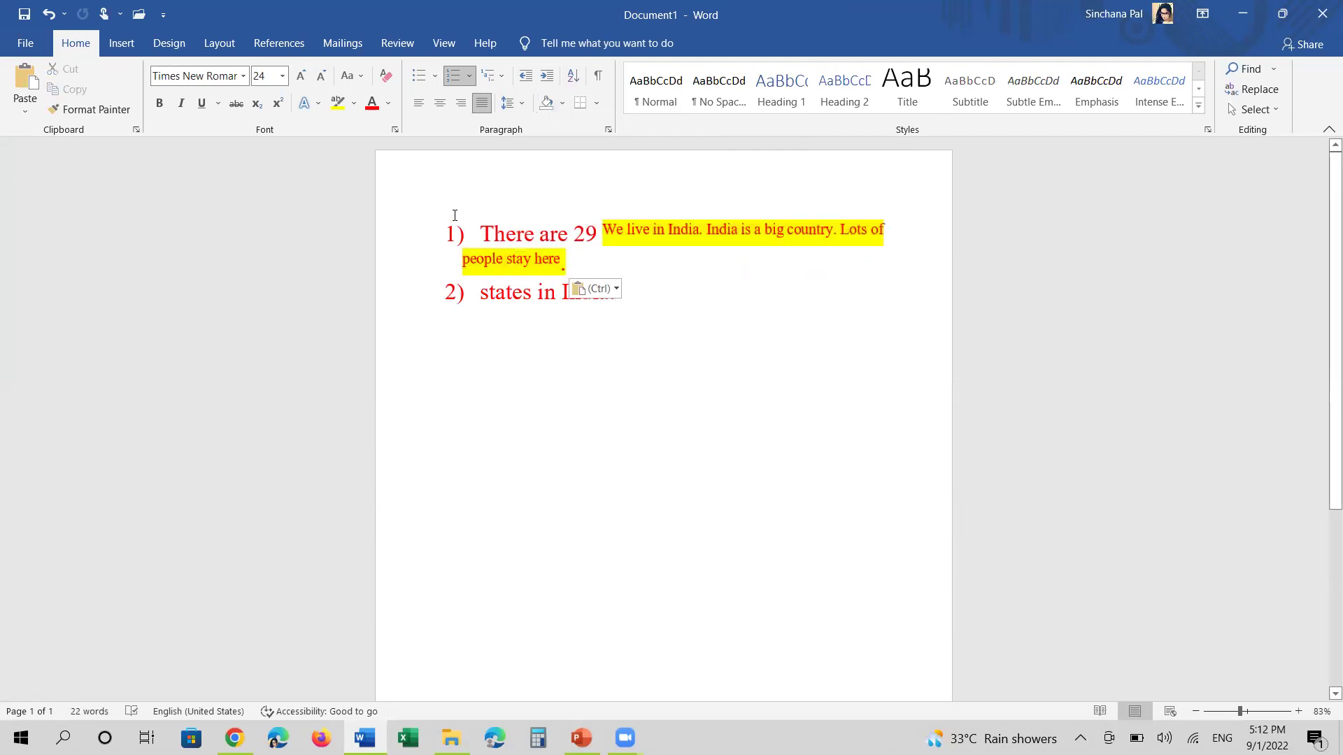
pyautogui.moveTo(454, 232)
pyautogui.mouseDown()
pyautogui.moveTo(630, 329)
pyautogui.moveTo(736, 316)
pyautogui.mouseUp()
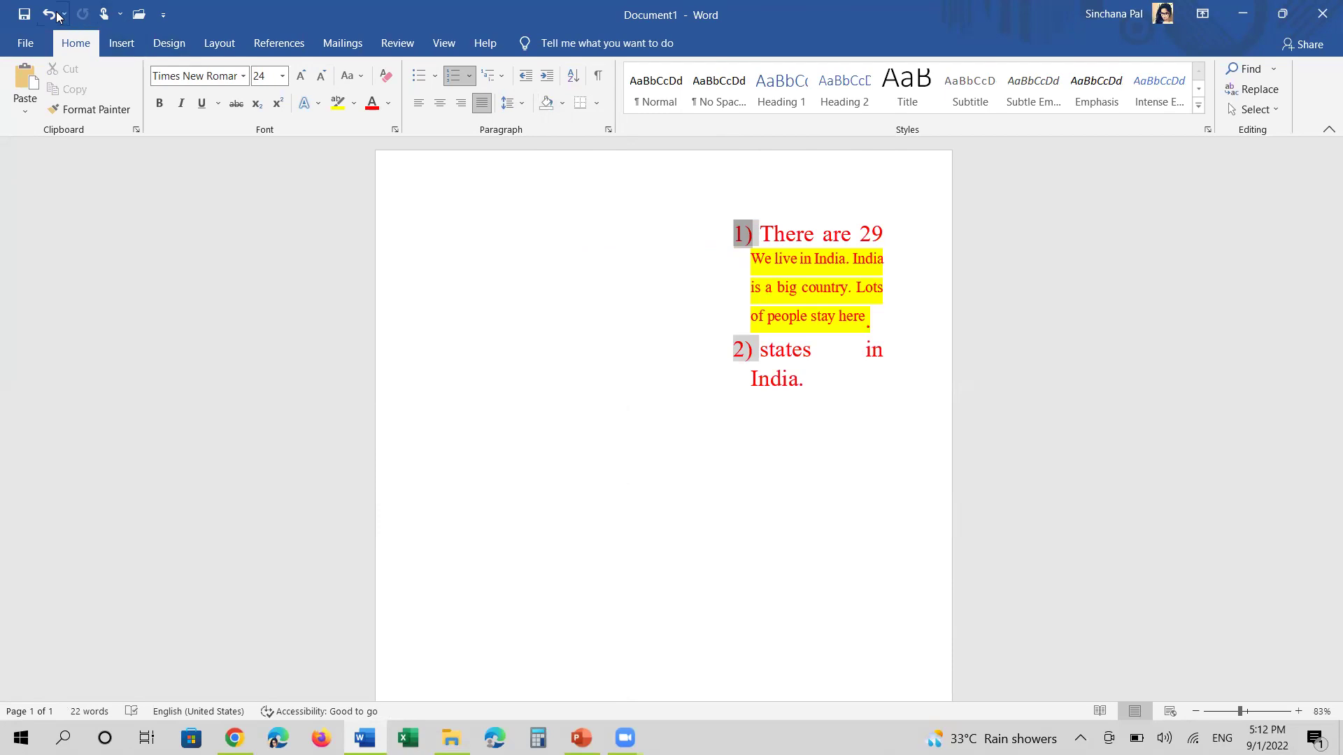
pyautogui.click(48, 14)
pyautogui.click(49, 14)
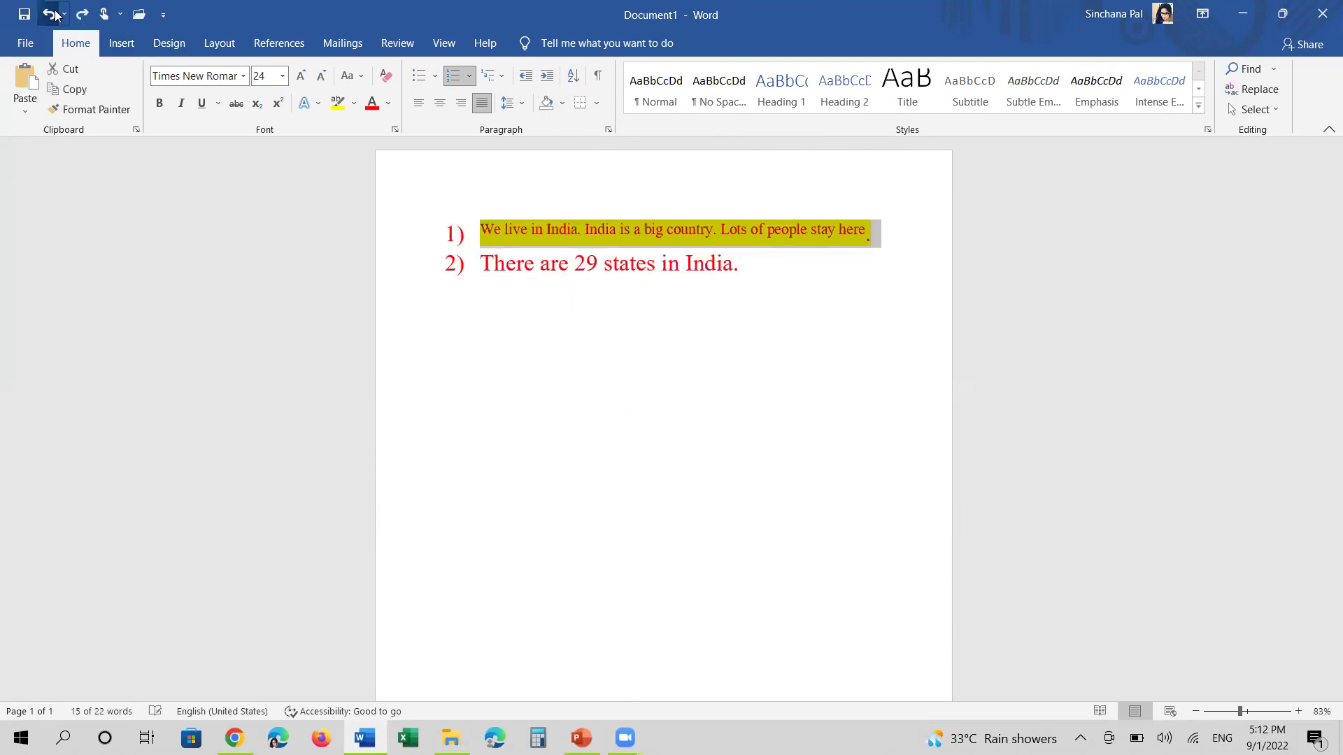
# Open the Sort options and cancel, keeping the two items in original order
pyautogui.click(525, 264)
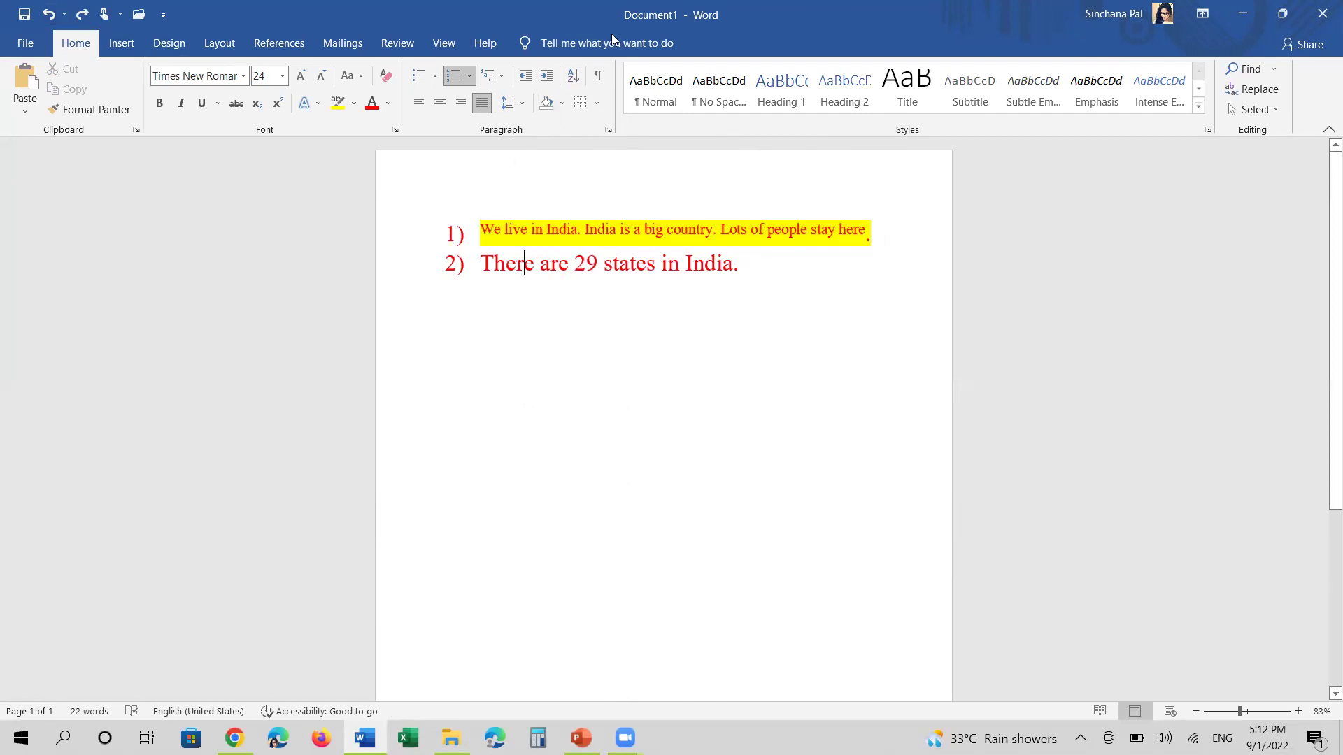
pyautogui.click(572, 77)
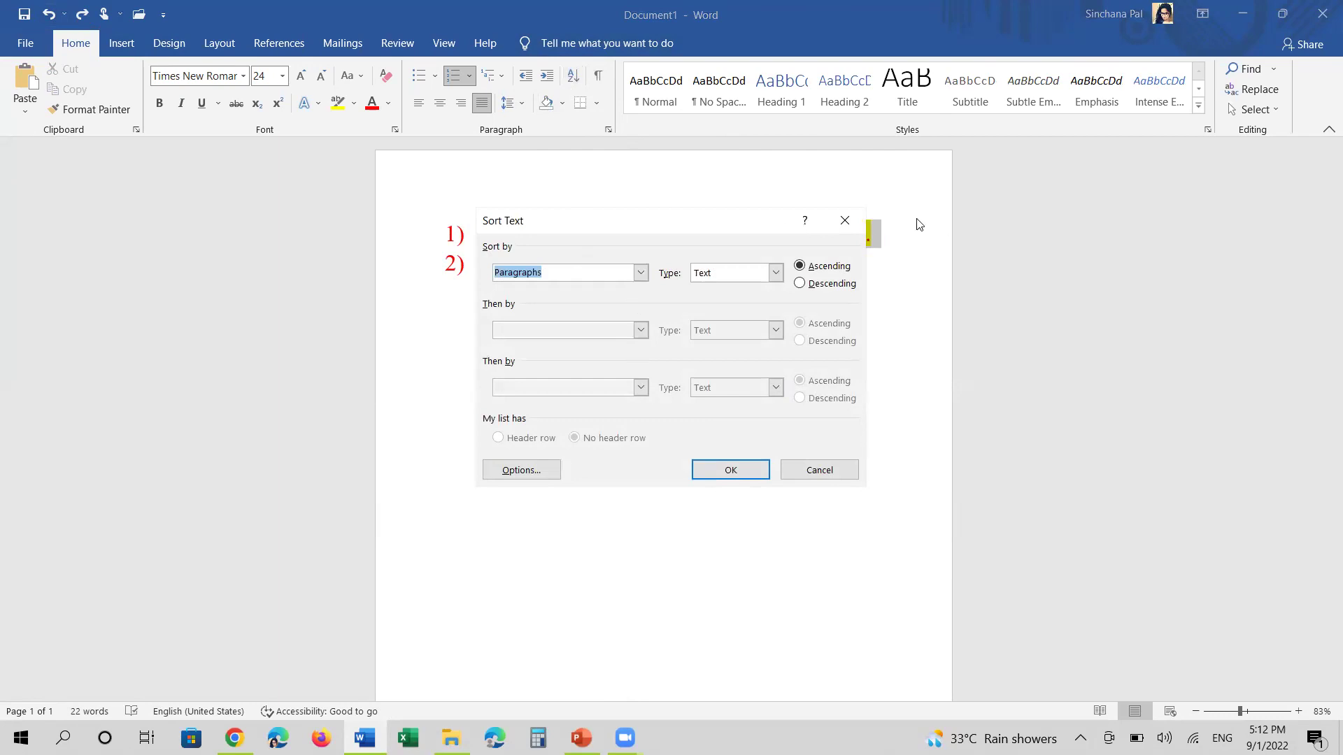
pyautogui.click(845, 221)
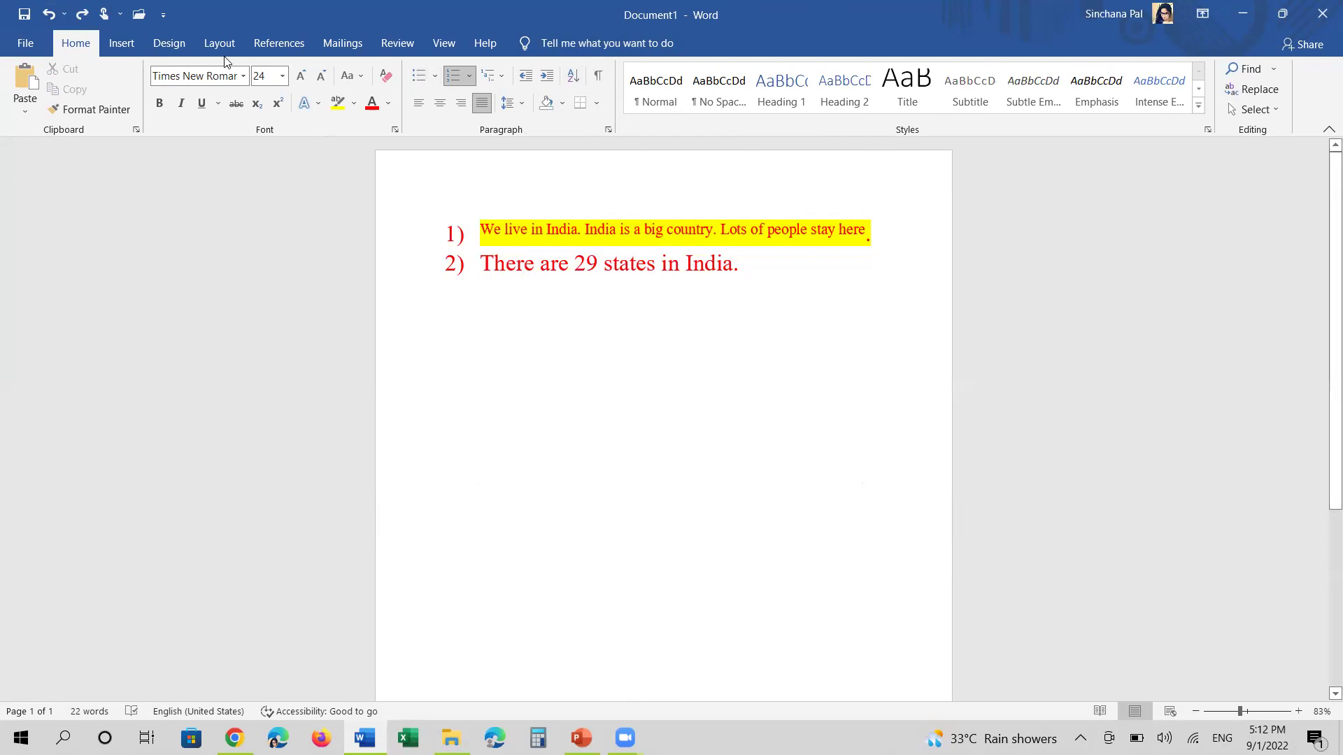
# Delete all the text of both numbered list lines
pyautogui.click(133, 46)
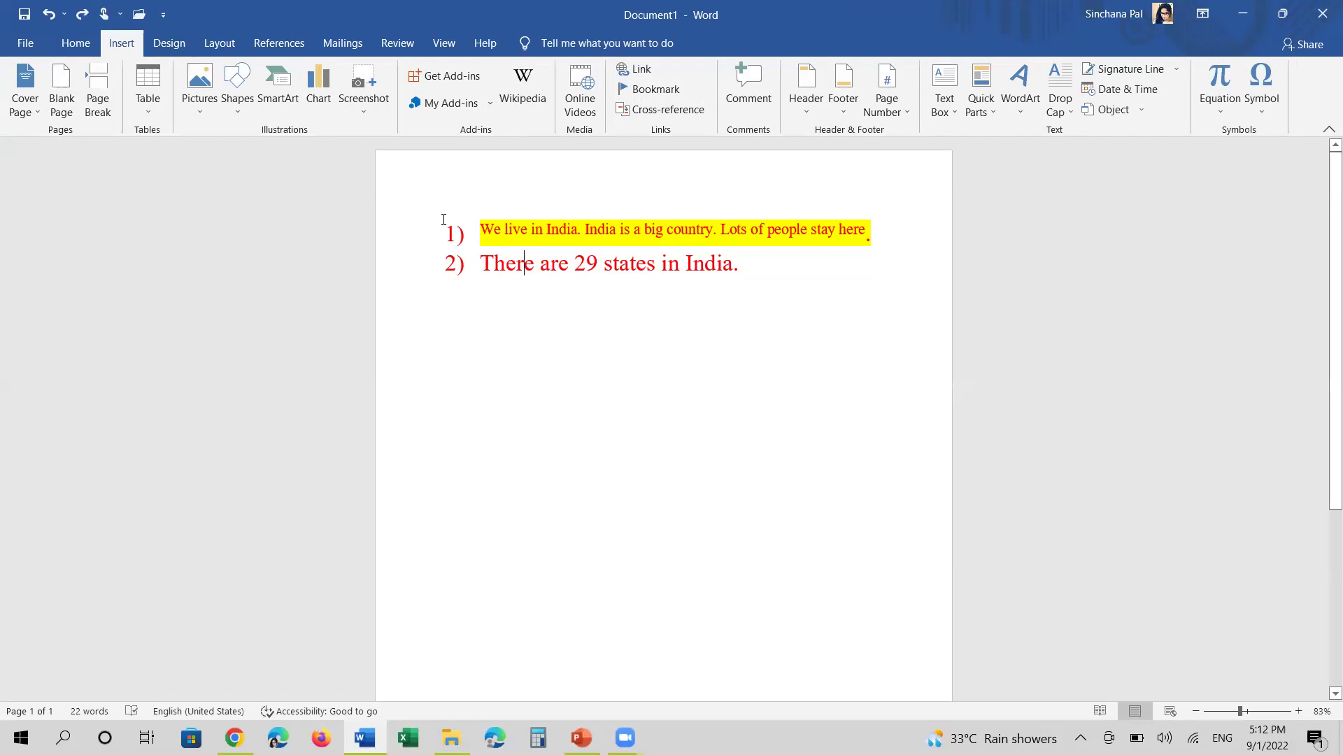
pyautogui.moveTo(443, 220); pyautogui.dragTo(853, 259)
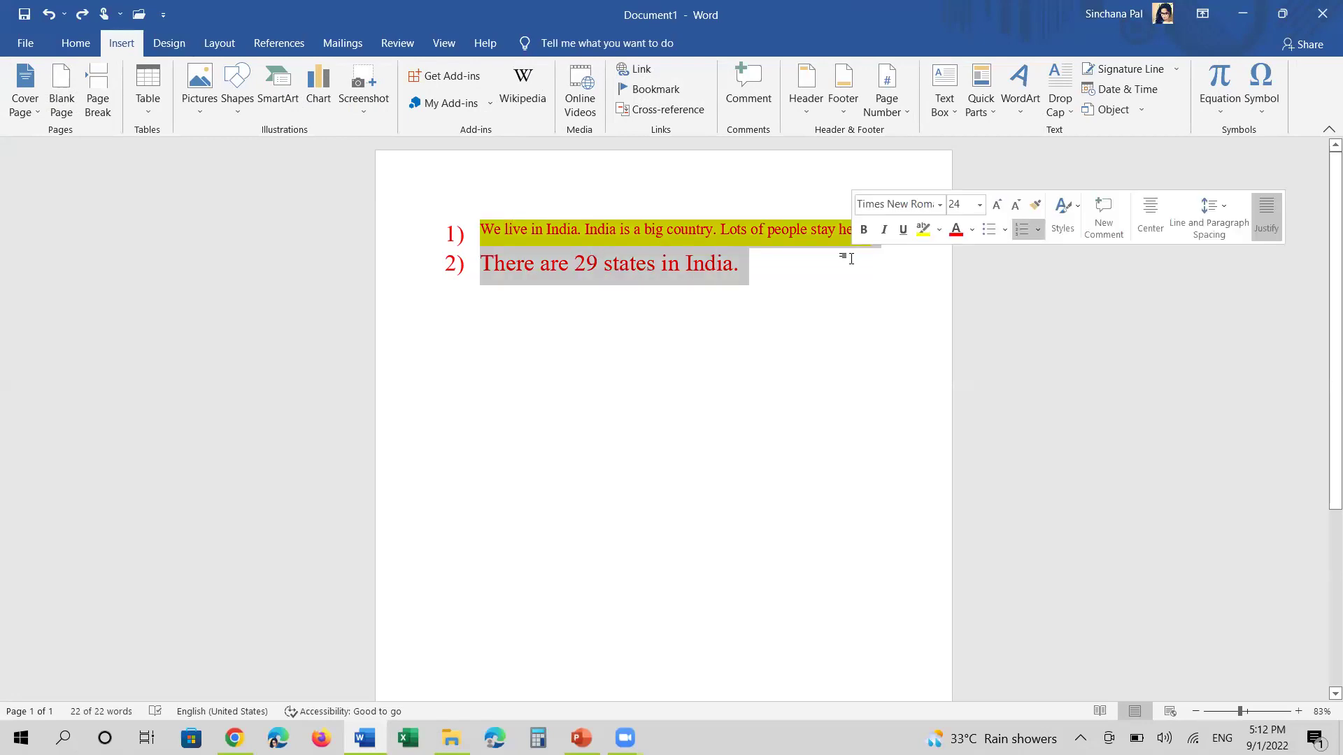
pyautogui.press('Delete')
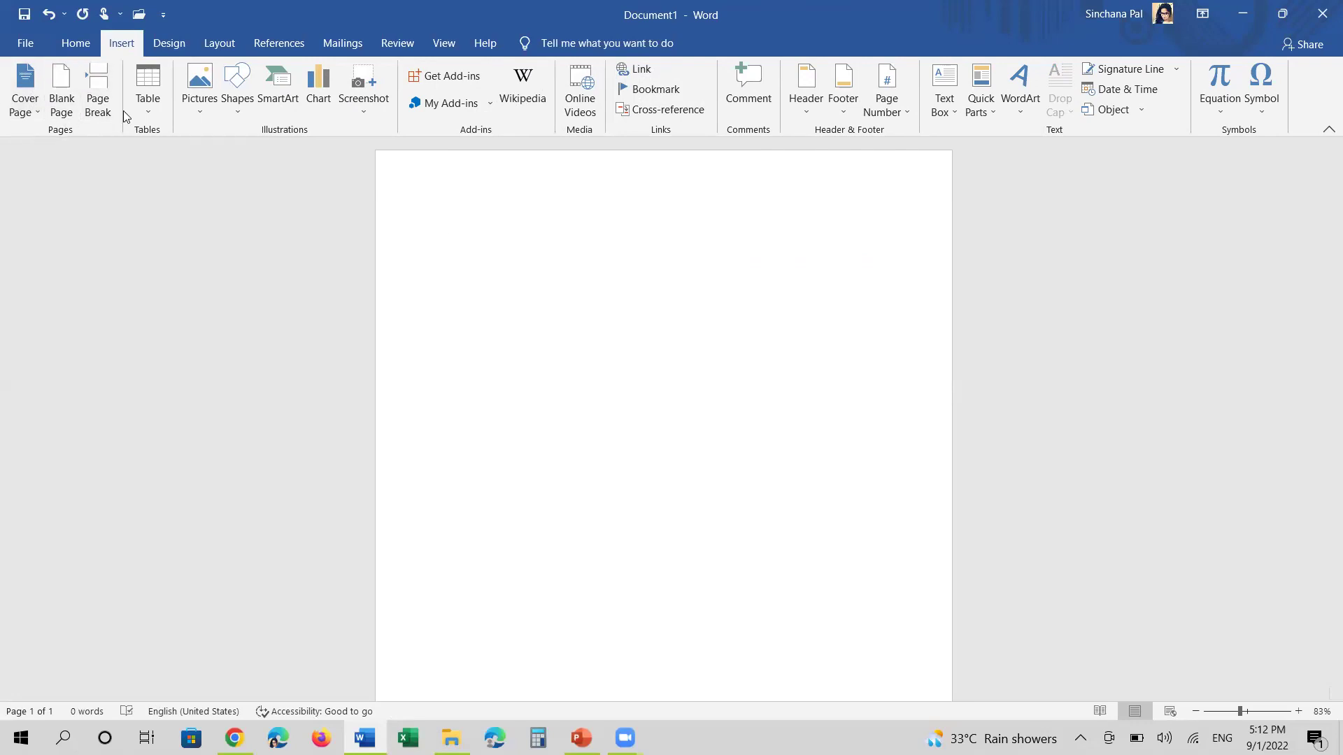
# Insert two page breaks so the document spans three blank pages
pyautogui.click(98, 82)
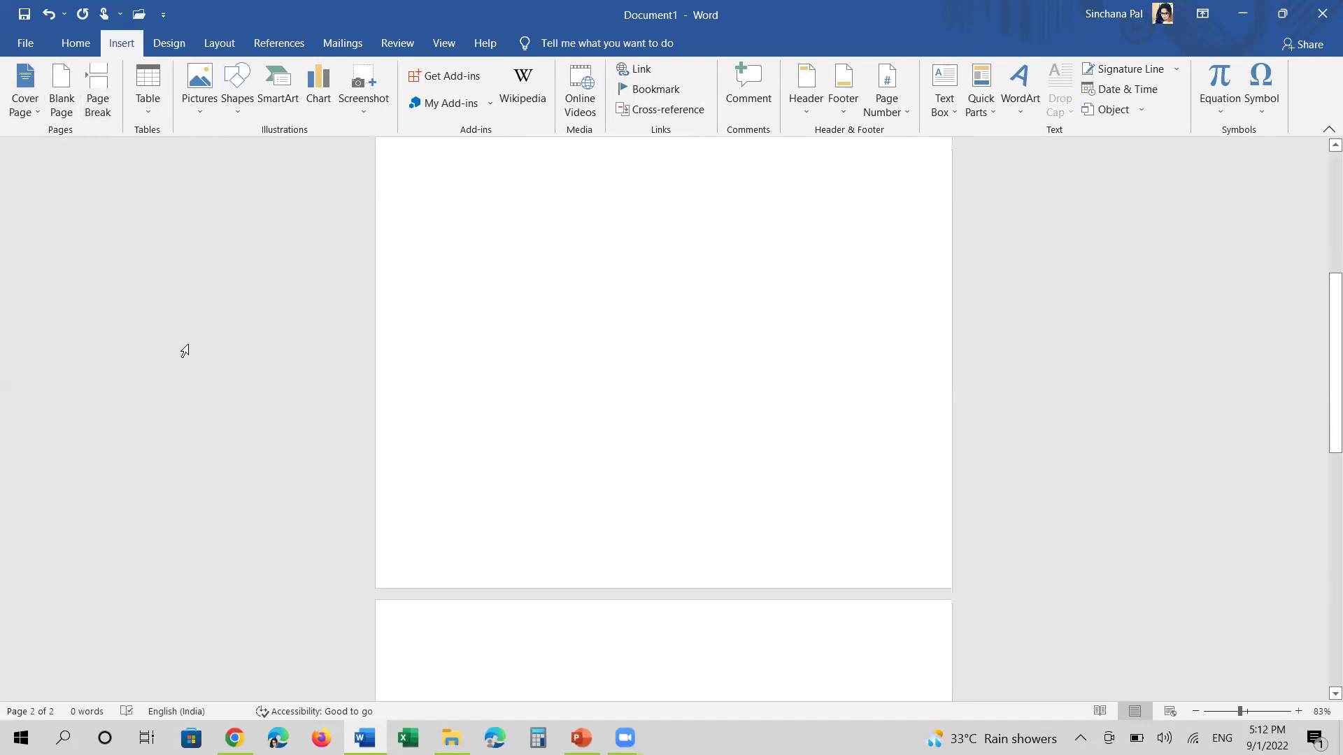
pyautogui.scroll(-1, 255, 446)
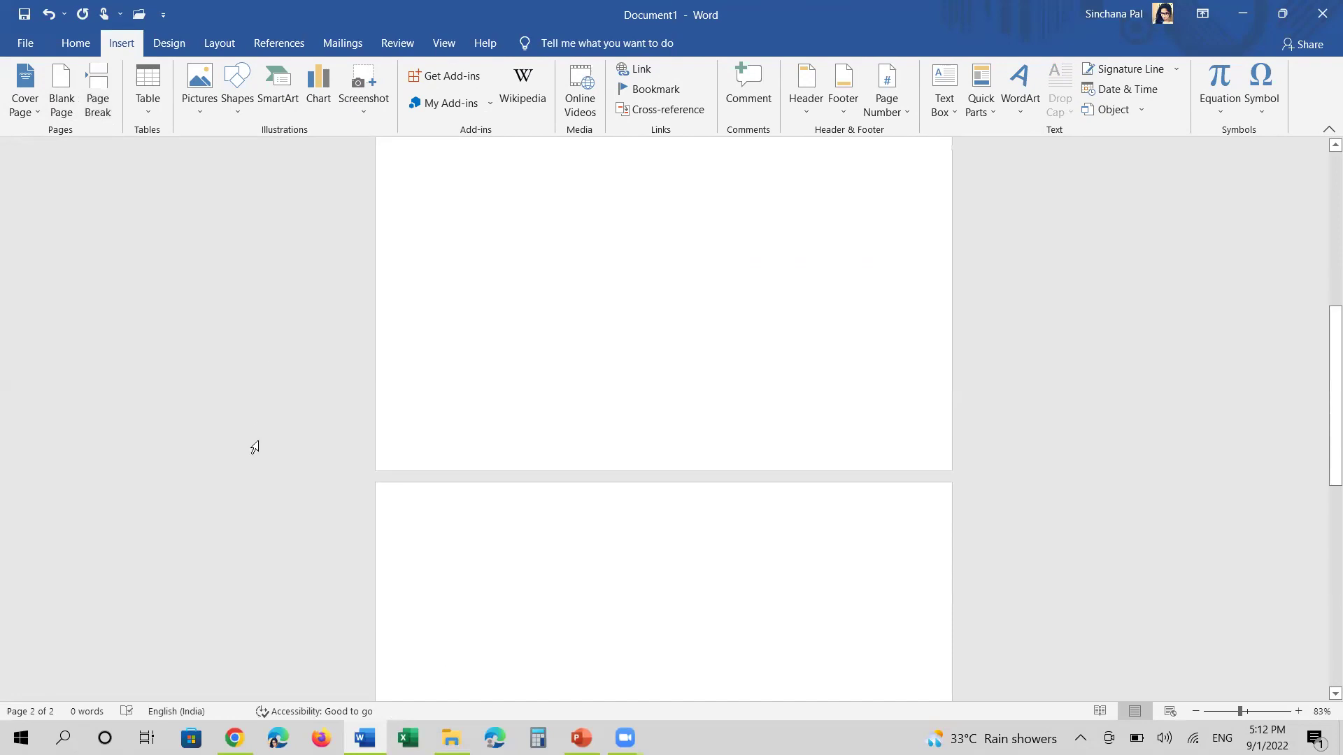
pyautogui.scroll(-2, 254, 446)
pyautogui.scroll(-1, 417, 378)
pyautogui.scroll(-1, 417, 378)
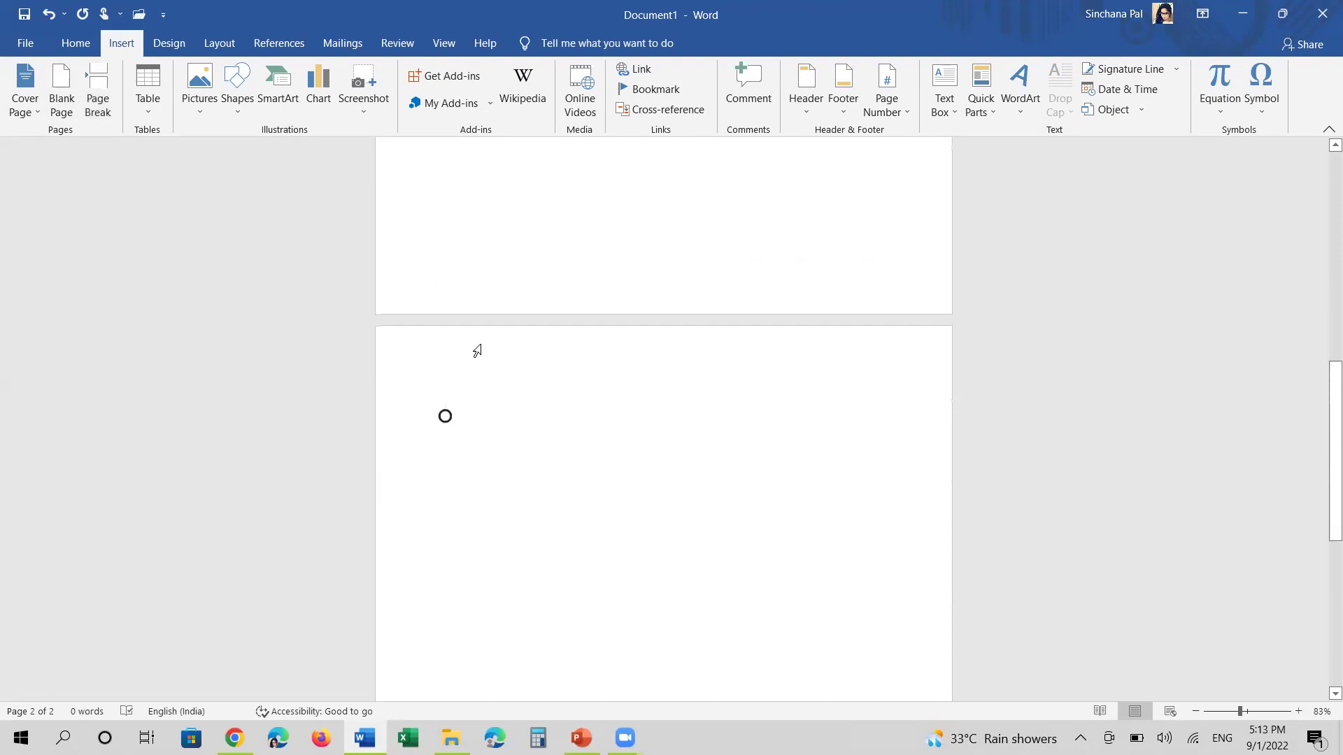
pyautogui.scroll(-3, 478, 346)
pyautogui.scroll(-2, 481, 345)
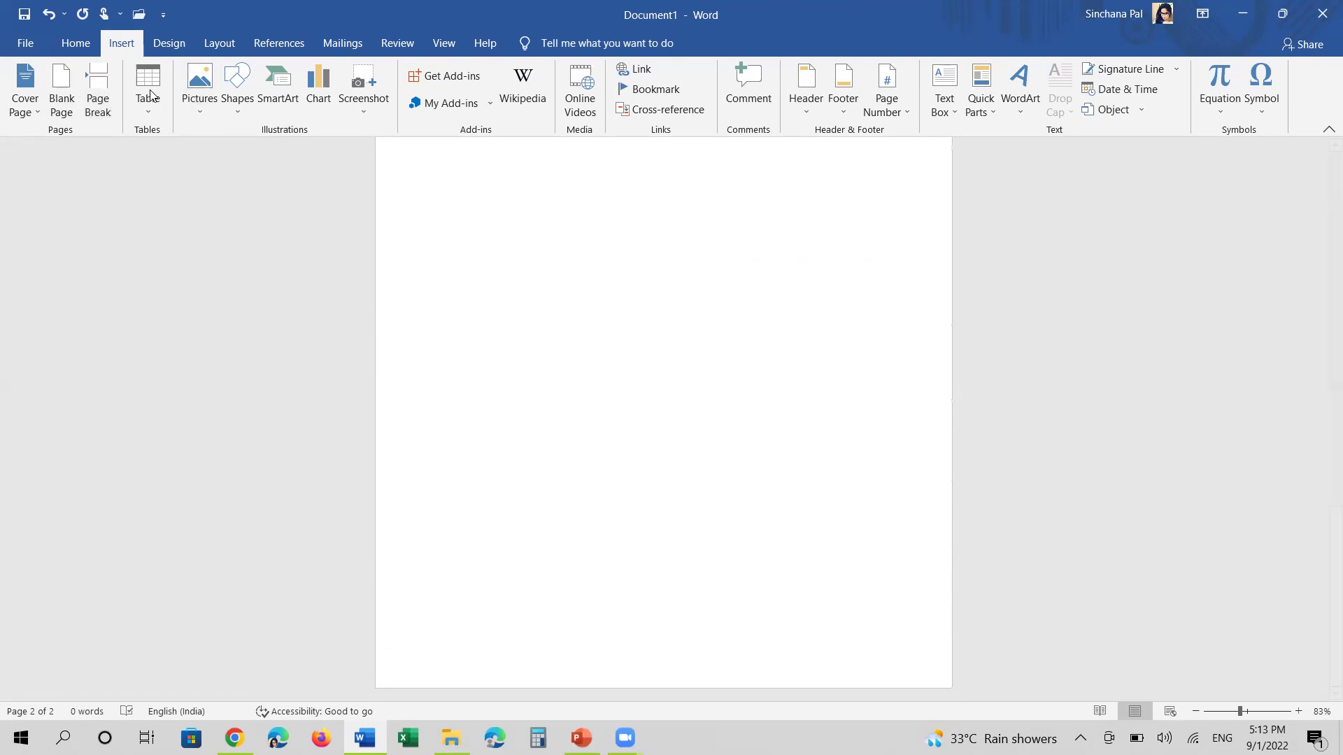
pyautogui.click(98, 101)
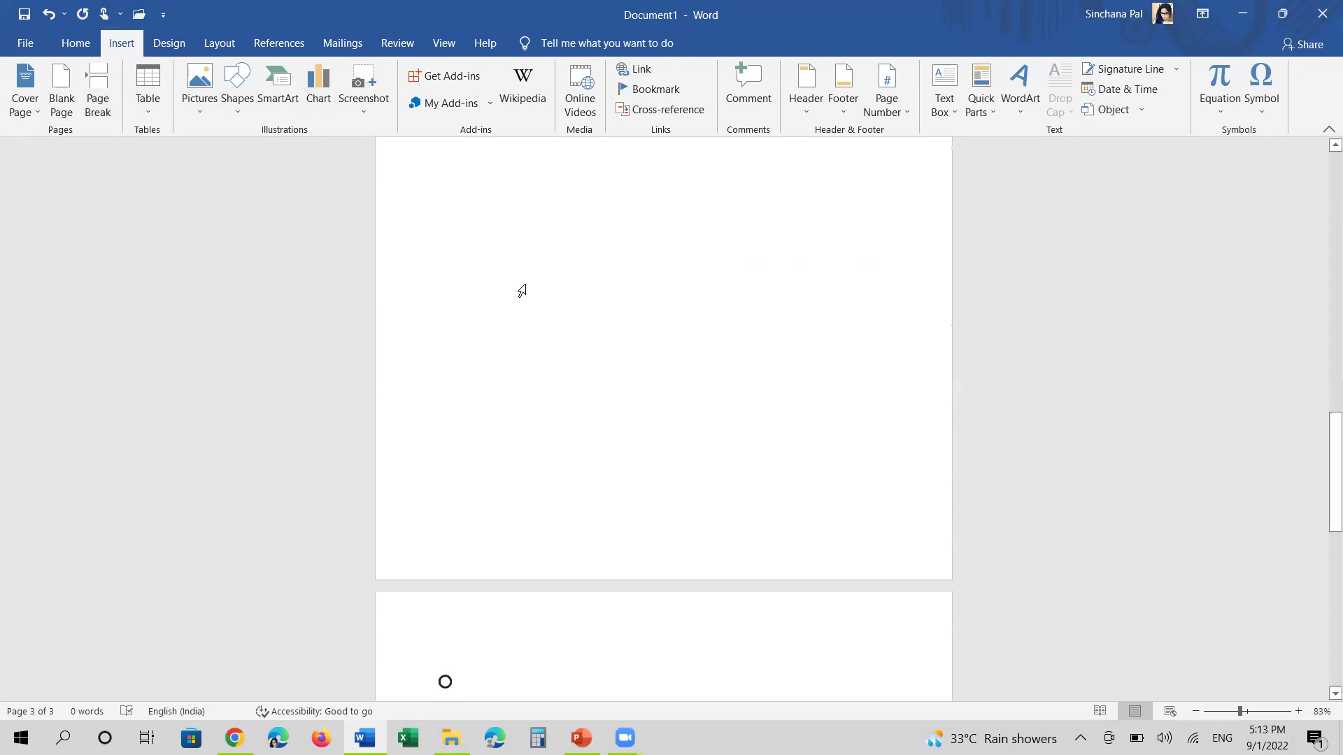
pyautogui.scroll(-5, 519, 290)
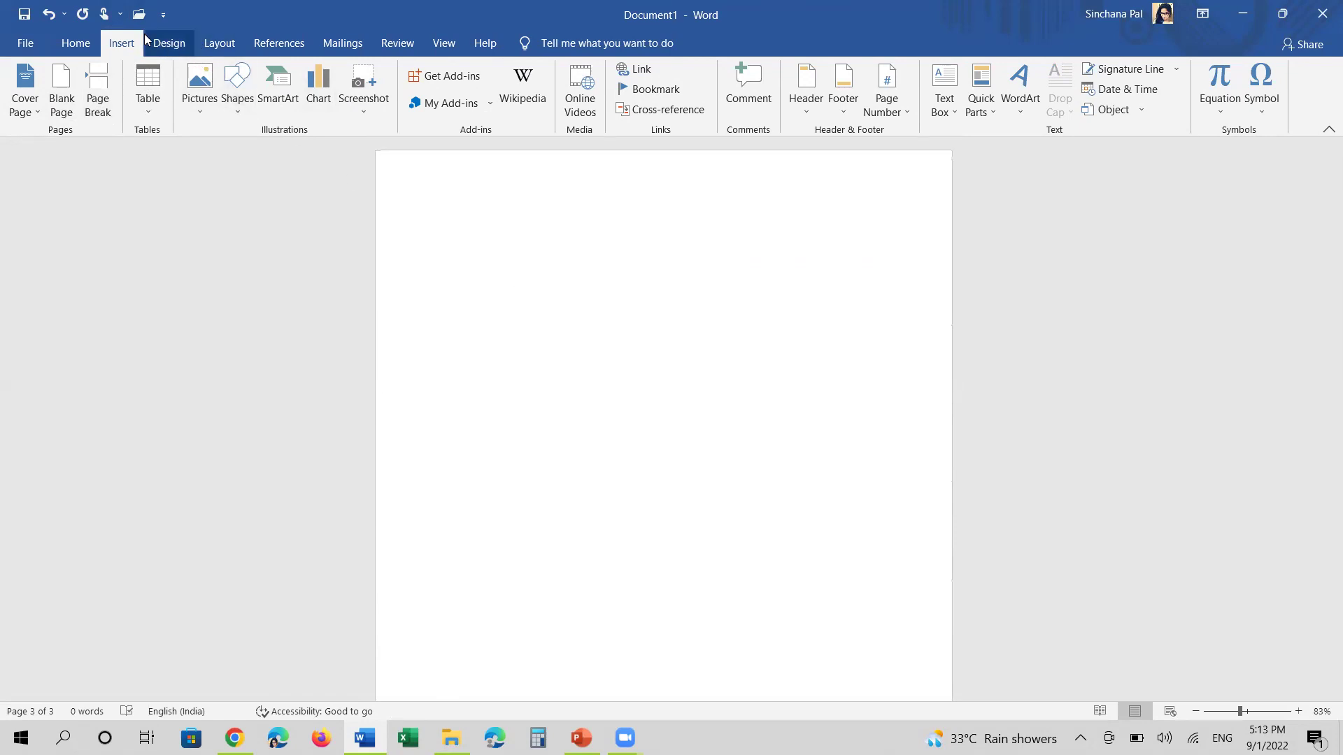
# Open the Insert Table grid to preview a 5×3 table
pyautogui.click(148, 110)
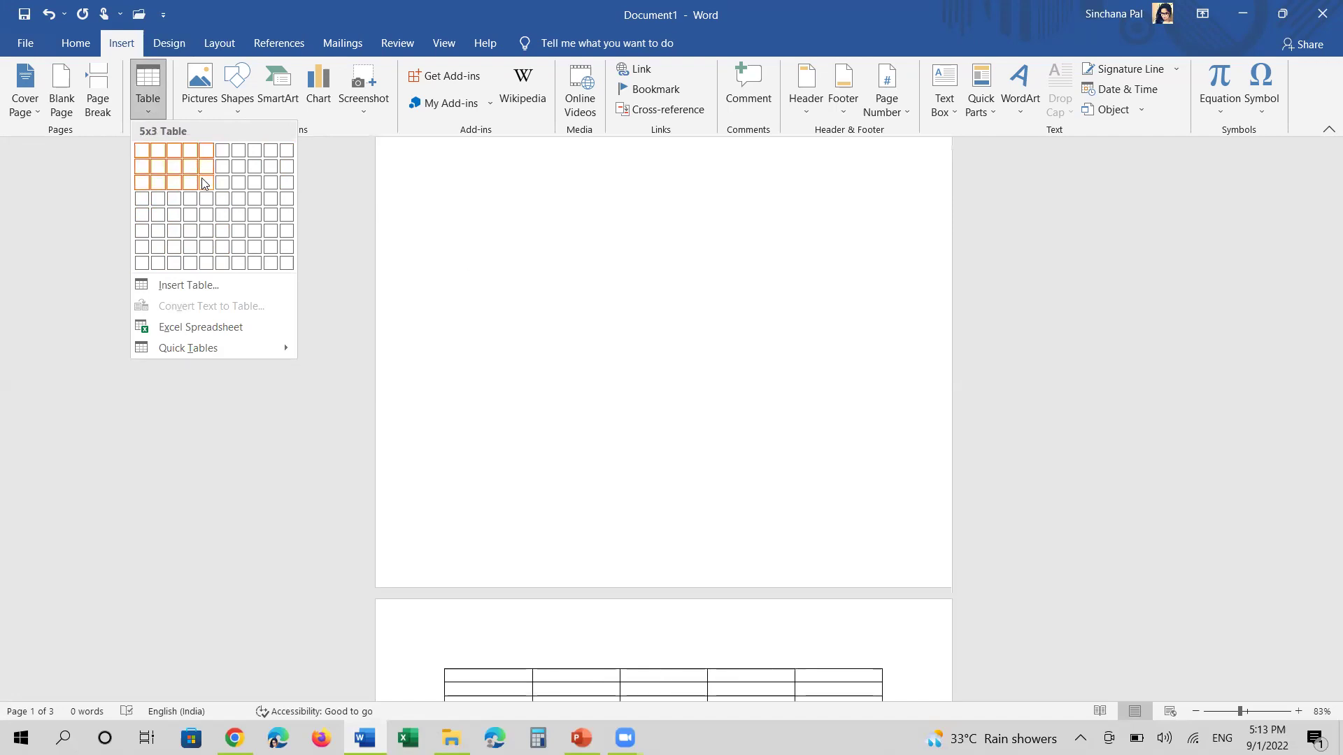
# Insert a 5-column by 3-row table and place the cursor below it
pyautogui.click(205, 184)
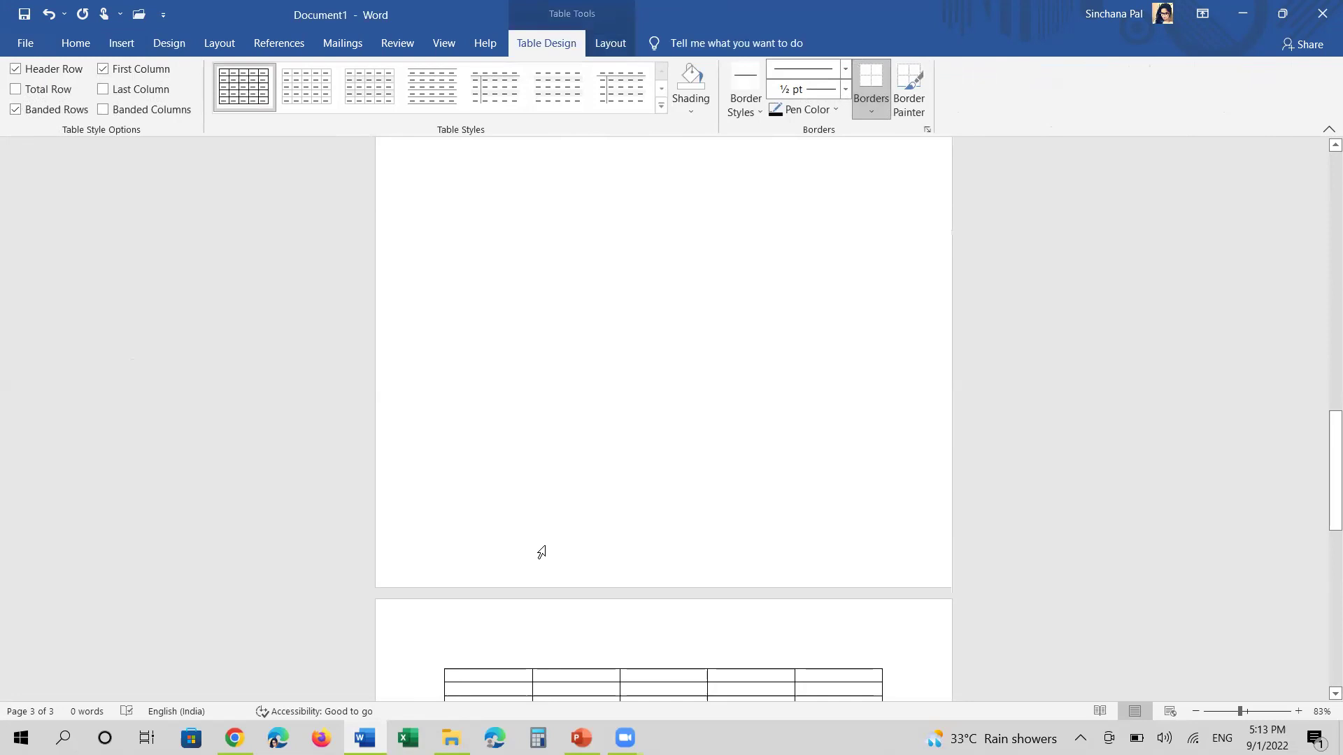
pyautogui.scroll(-5, 540, 552)
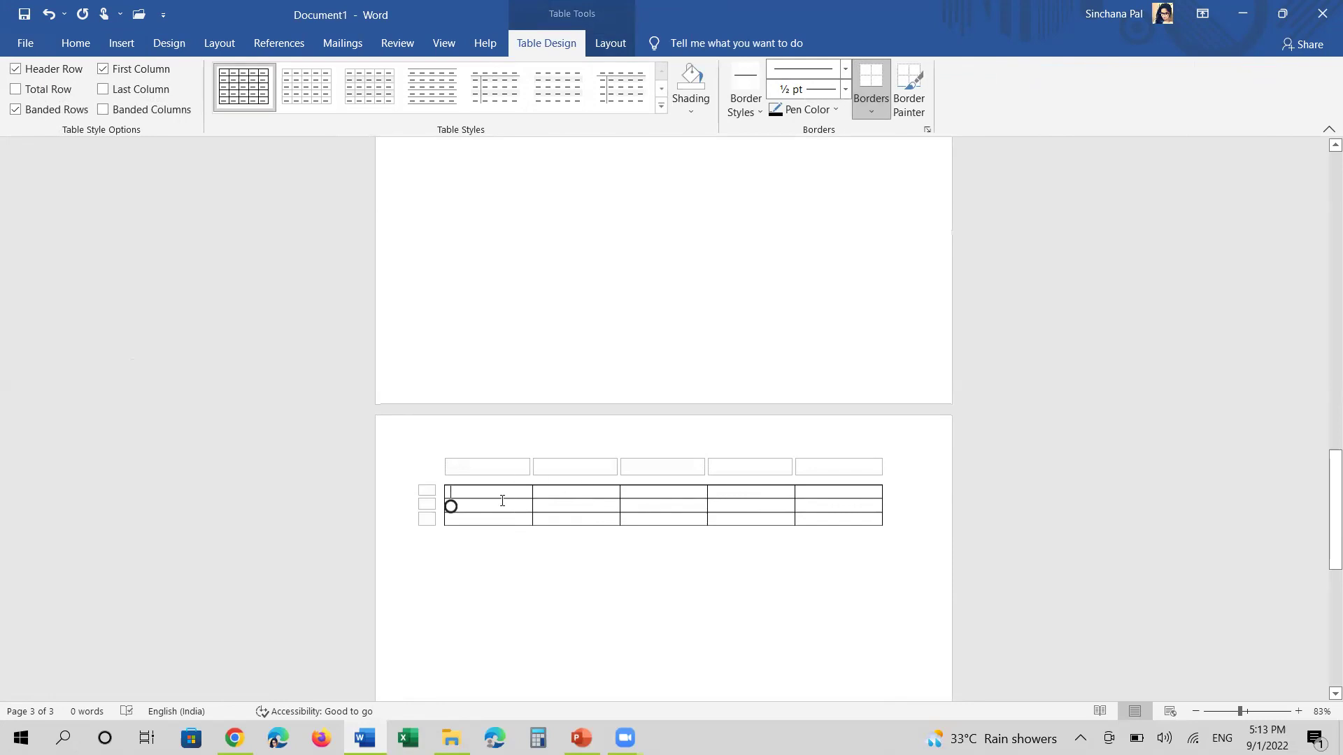
pyautogui.click(575, 557)
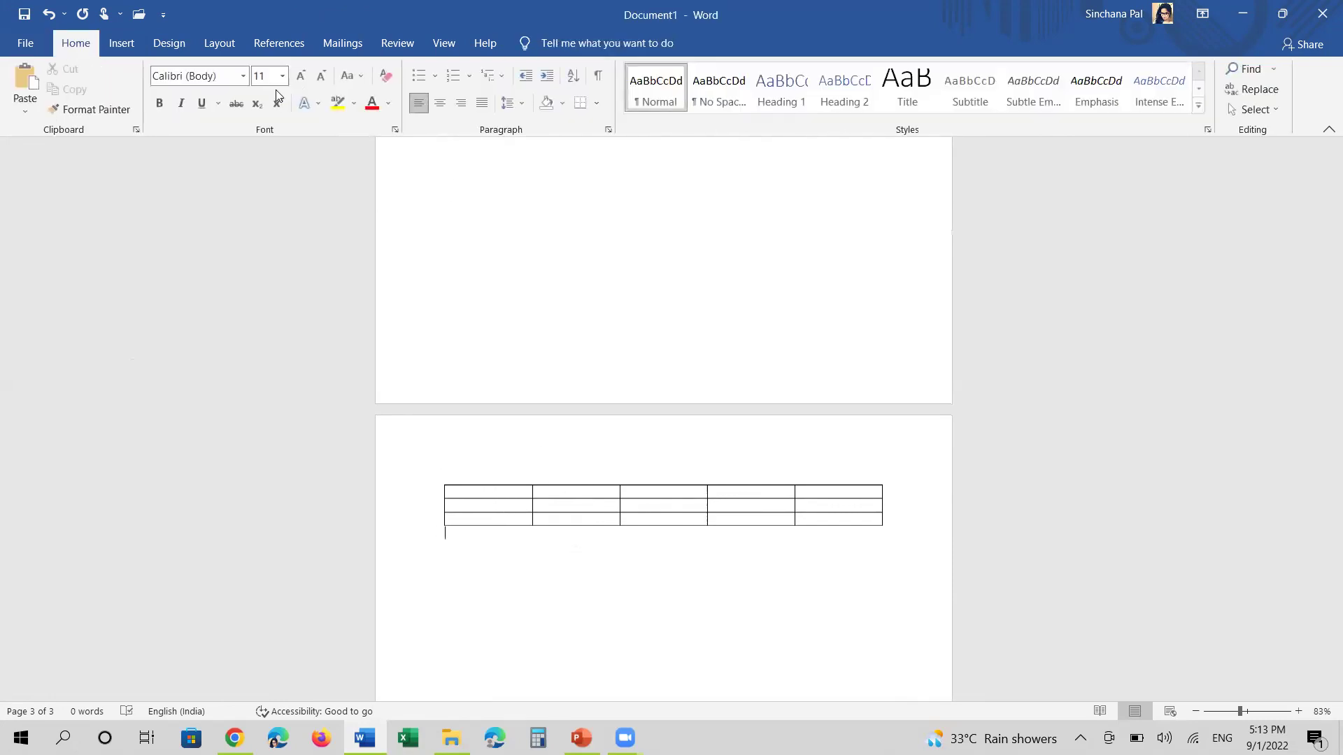
# Browse the Quick Tables templates and close them without choosing one
pyautogui.click(122, 44)
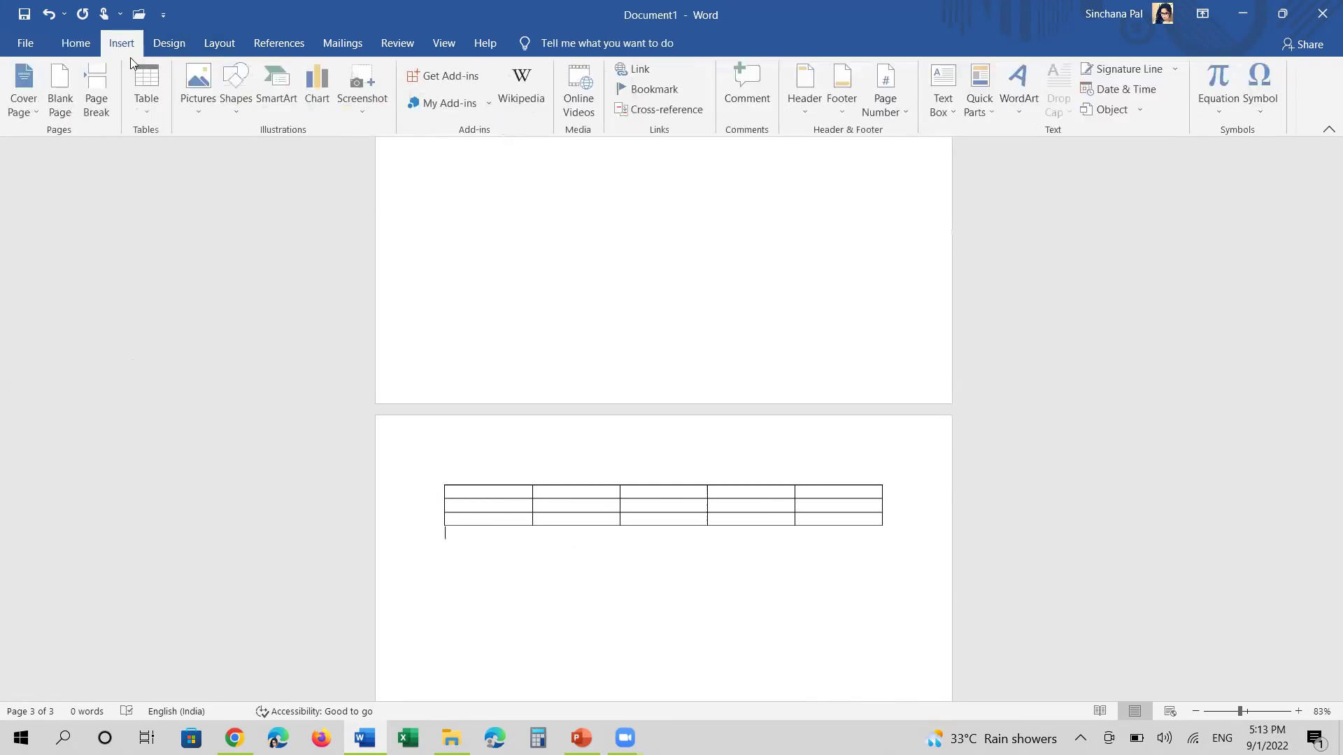
pyautogui.click(152, 113)
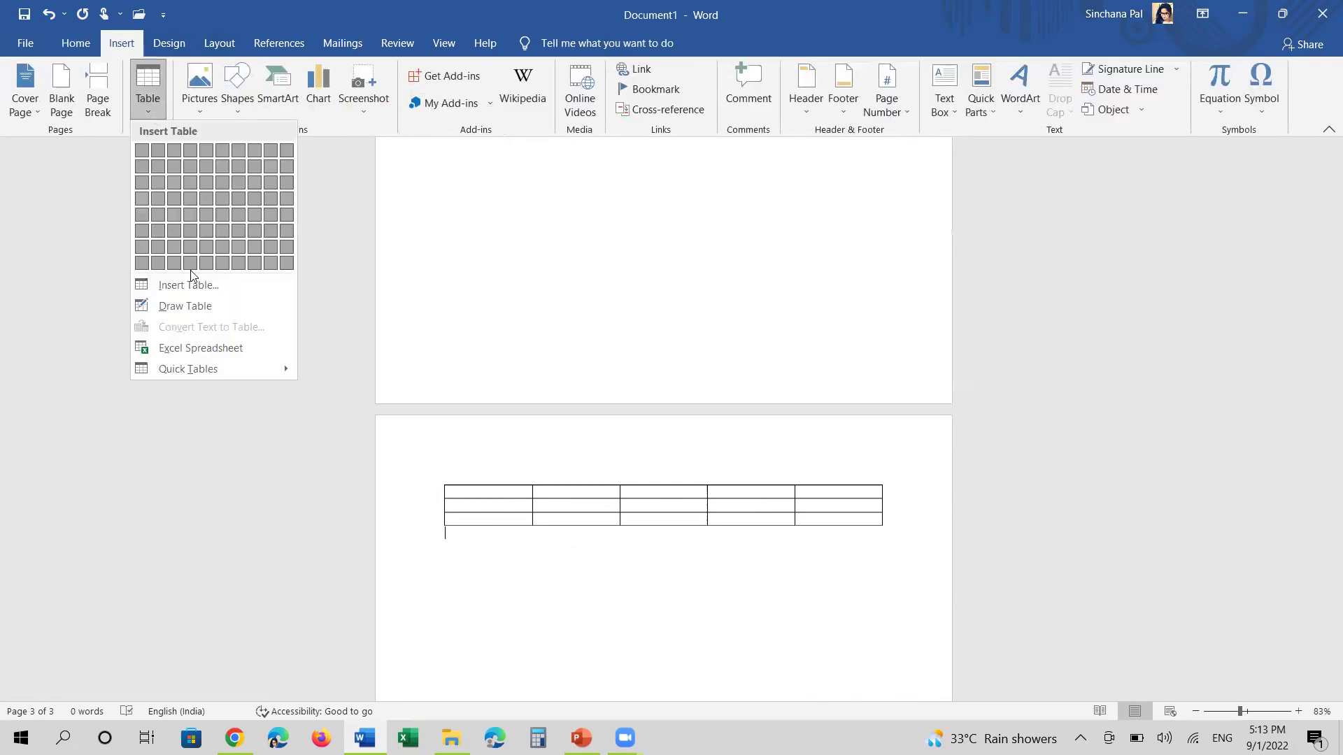
pyautogui.click(195, 369)
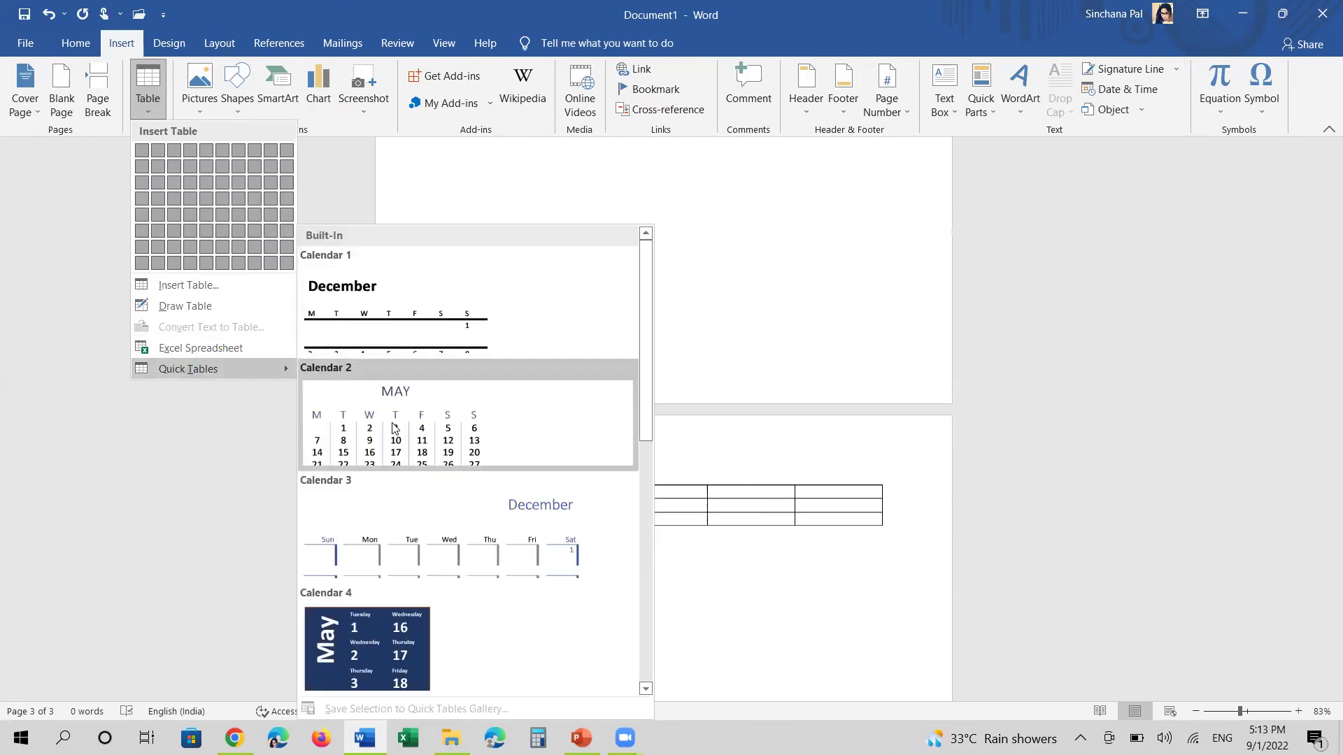
pyautogui.scroll(-5, 375, 505)
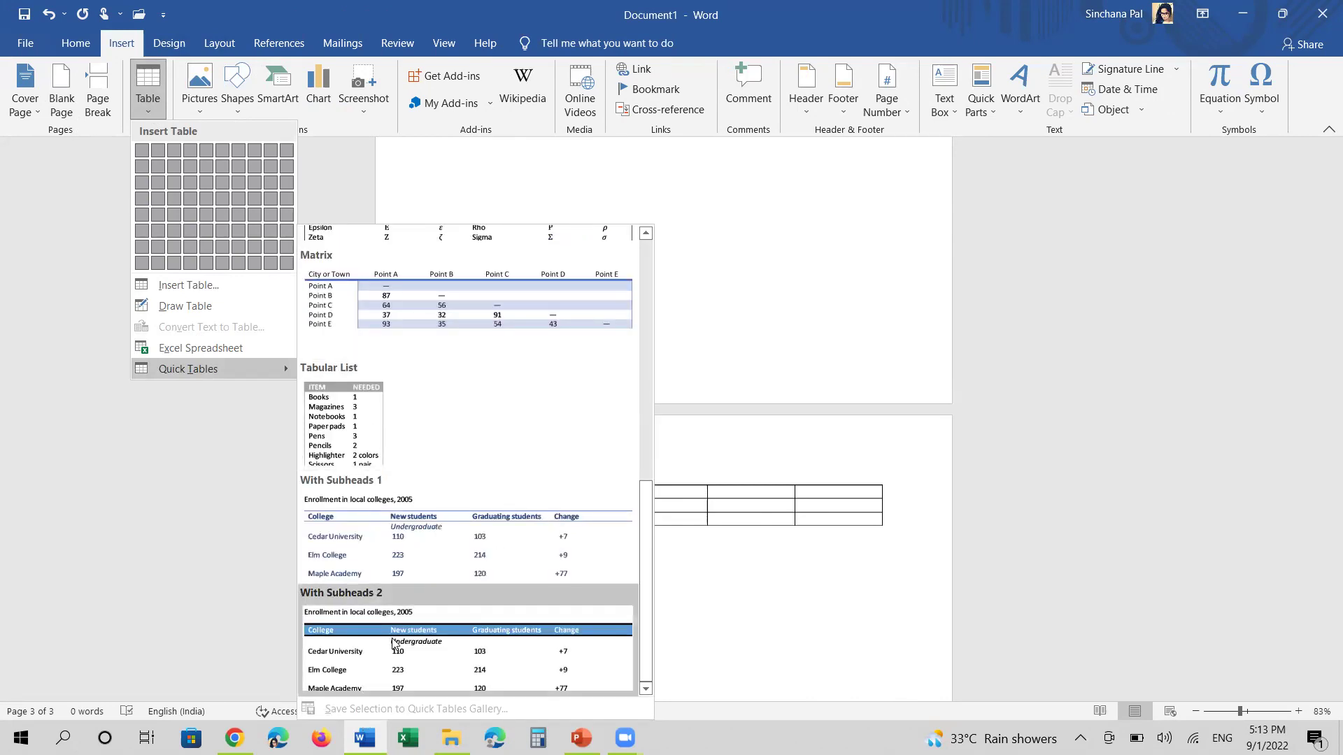
pyautogui.scroll(5, 393, 644)
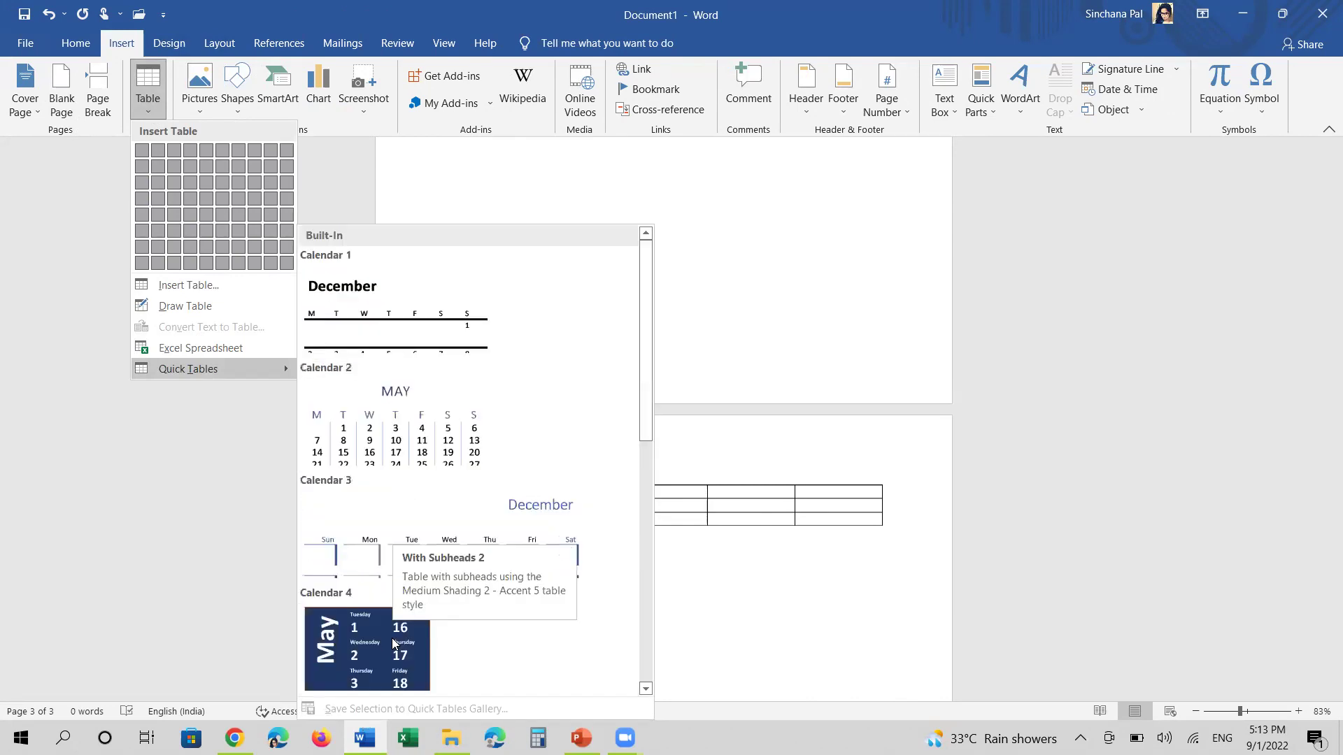
pyautogui.click(703, 241)
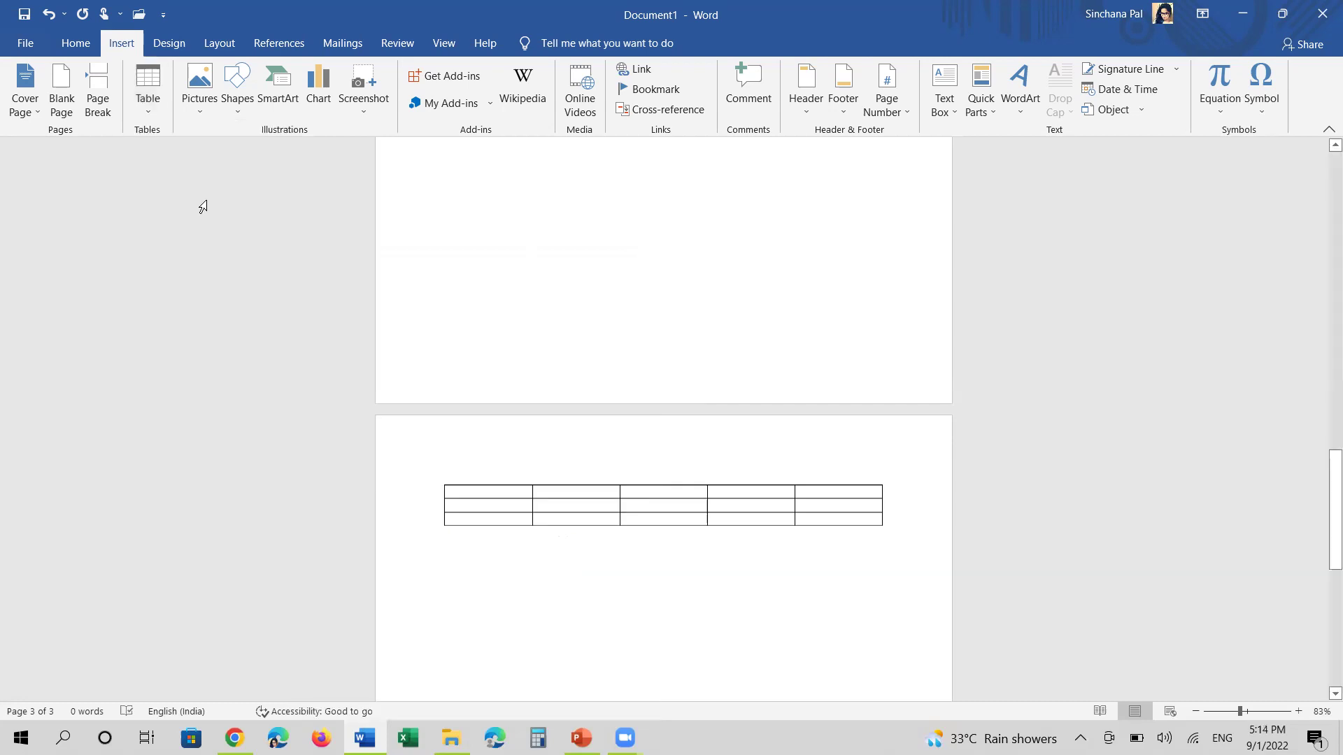
# Open the Online Pictures source from the Pictures menu
pyautogui.click(202, 107)
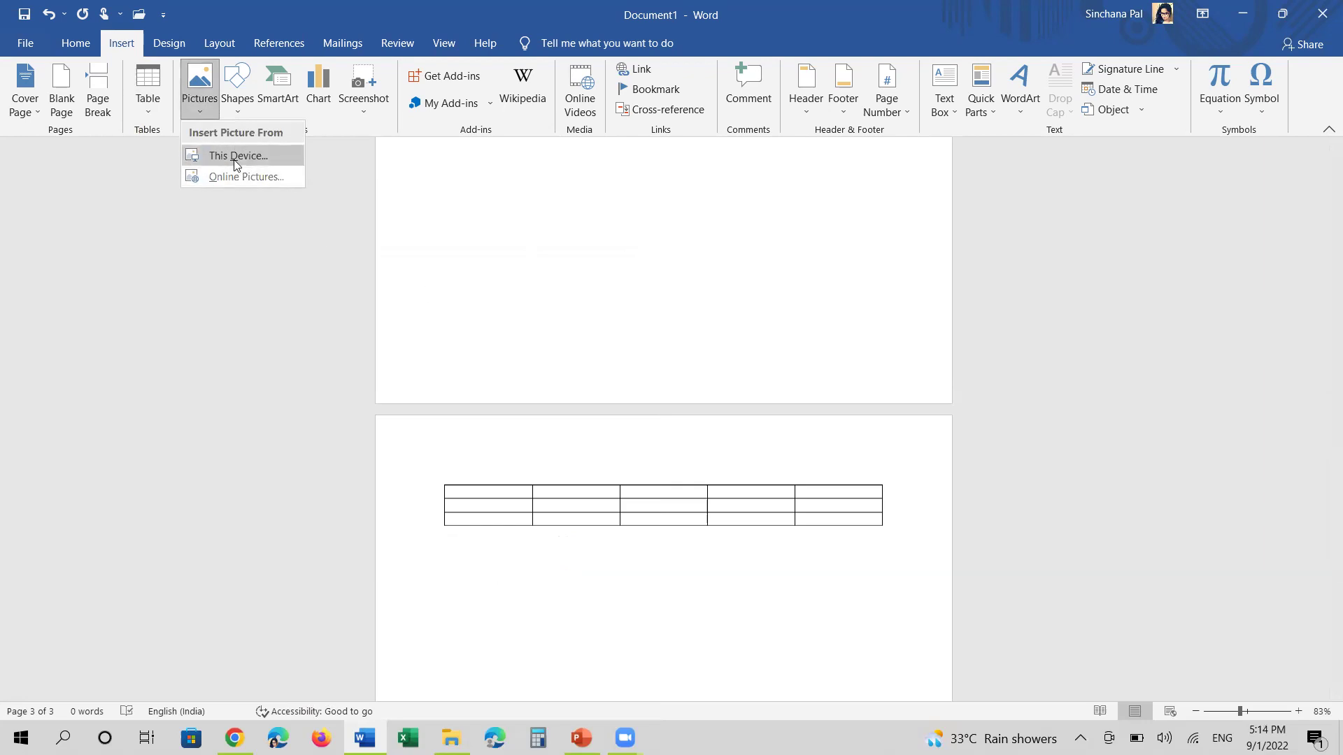
pyautogui.scroll(2, 478, 222)
pyautogui.scroll(3, 478, 223)
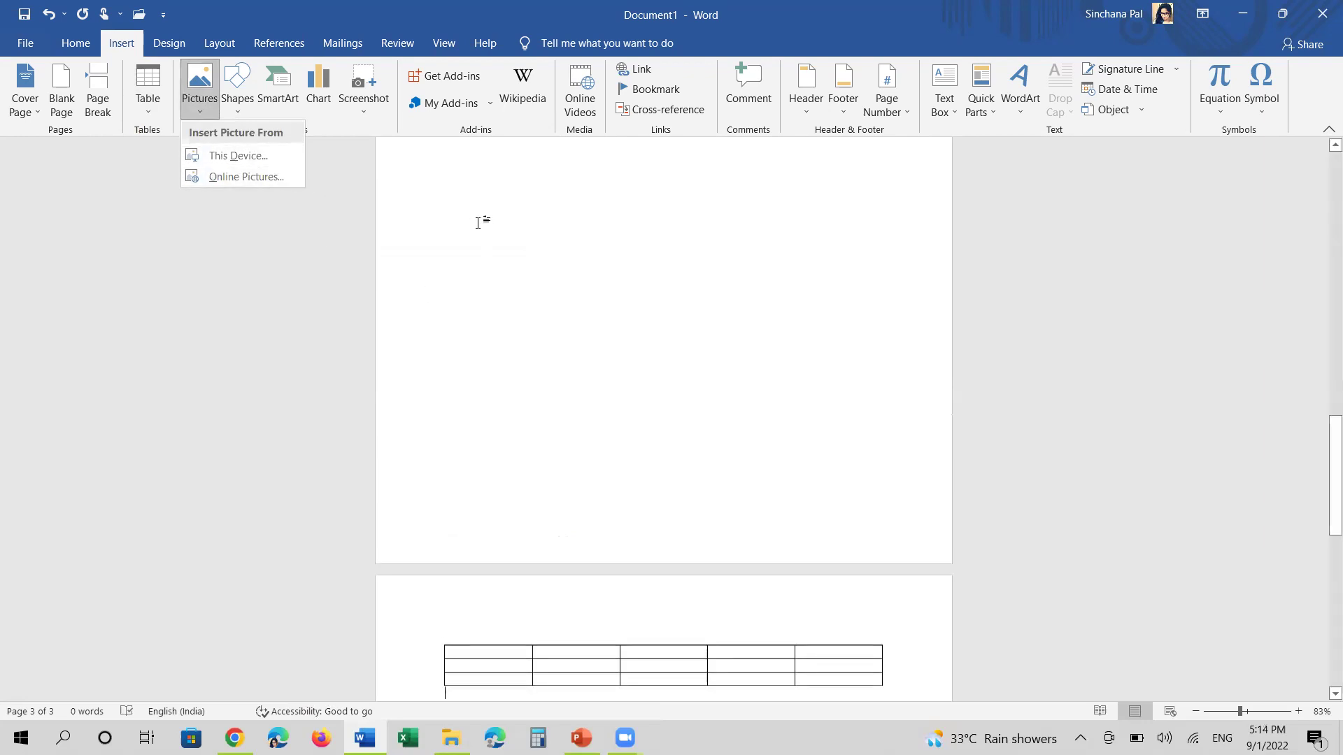
pyautogui.scroll(-2, 478, 223)
pyautogui.scroll(5, 468, 225)
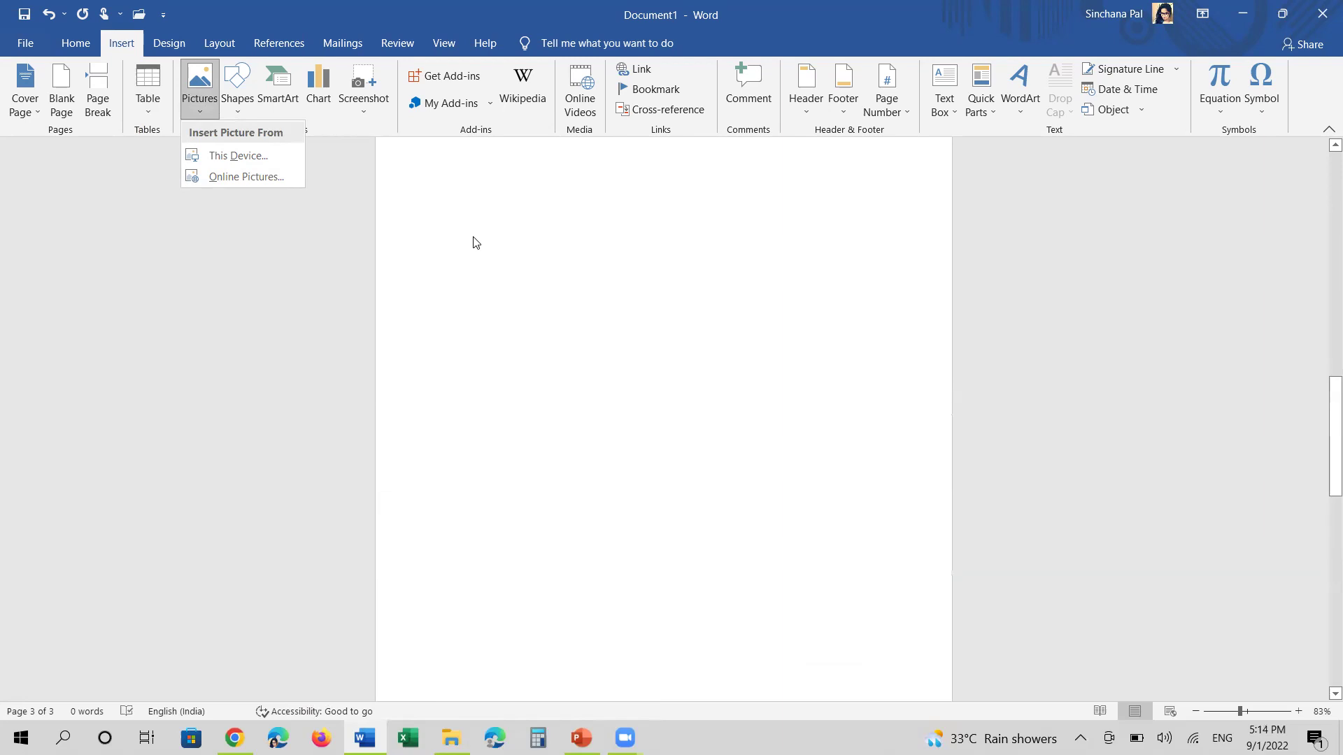
pyautogui.click(474, 236)
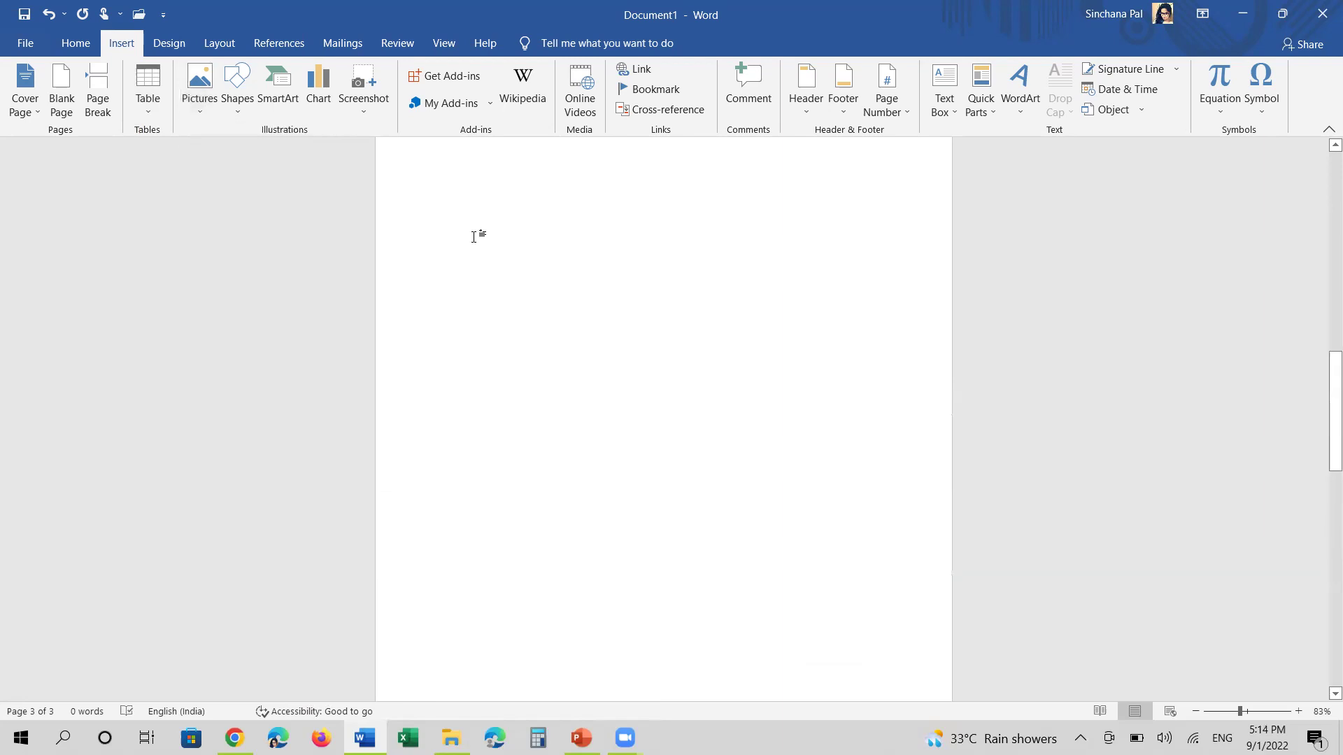
pyautogui.click(201, 107)
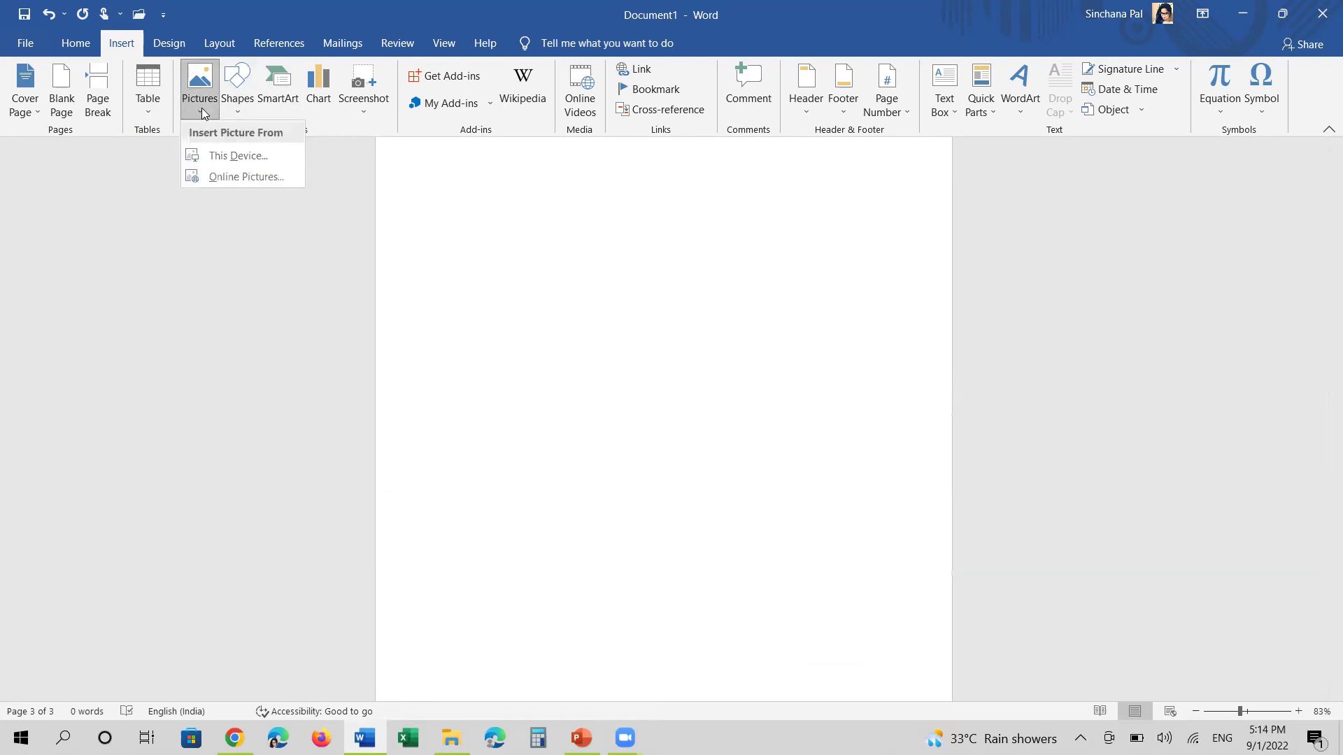
pyautogui.click(225, 174)
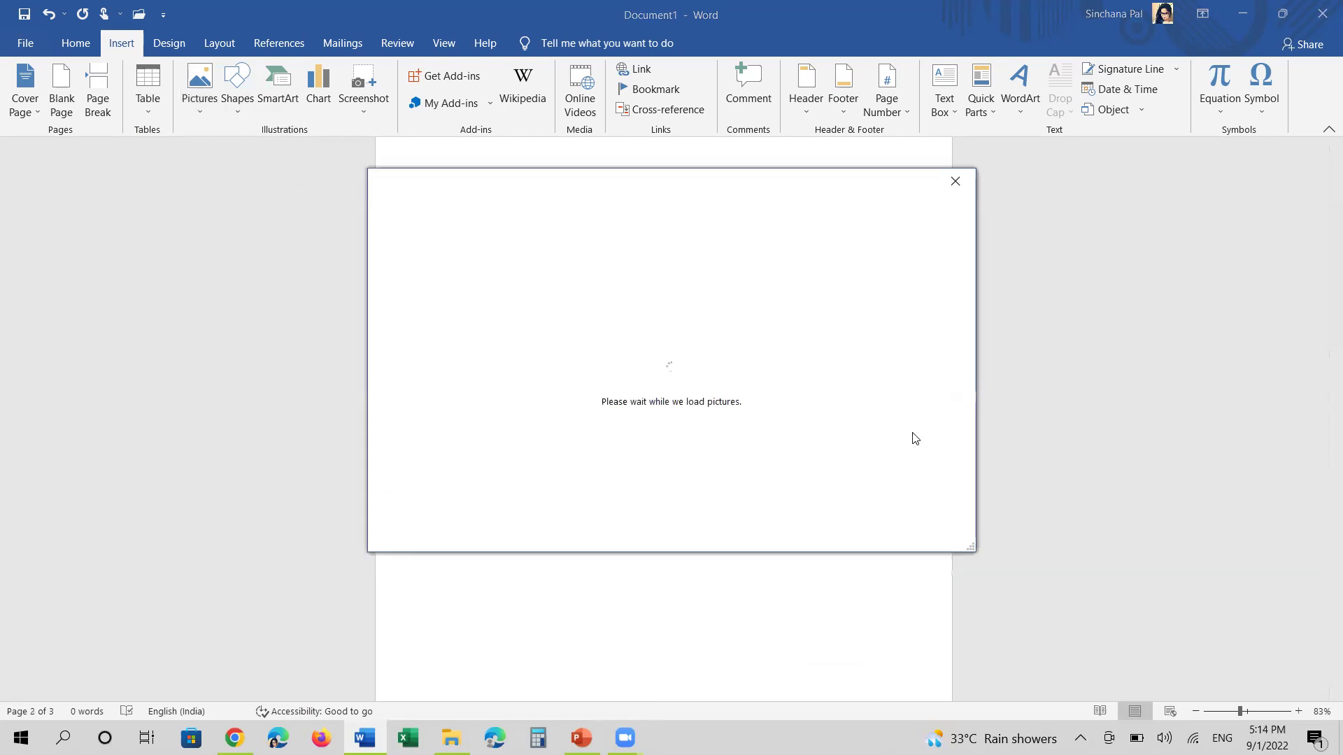
# Search Bing images for 'tree' and insert the first result
pyautogui.click(819, 280)
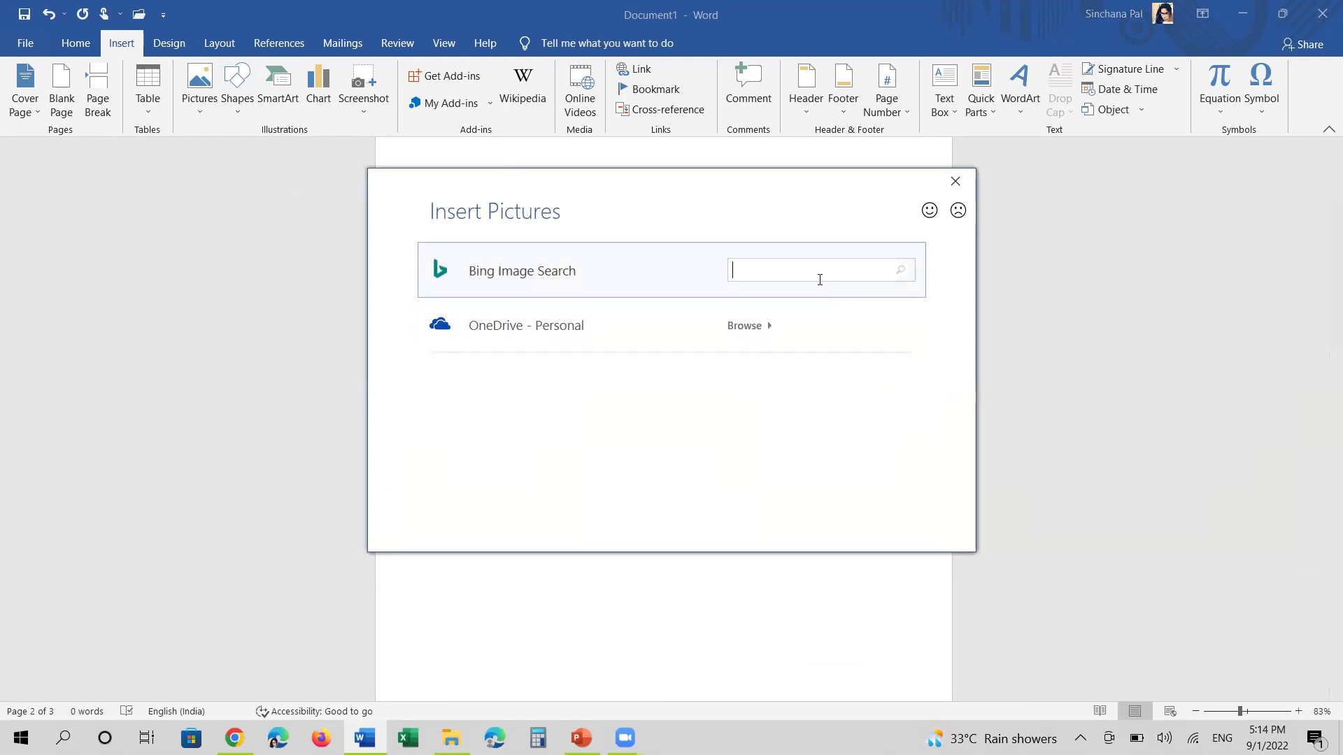
pyautogui.write('tr')
pyautogui.write('ee')
pyautogui.press('Return')
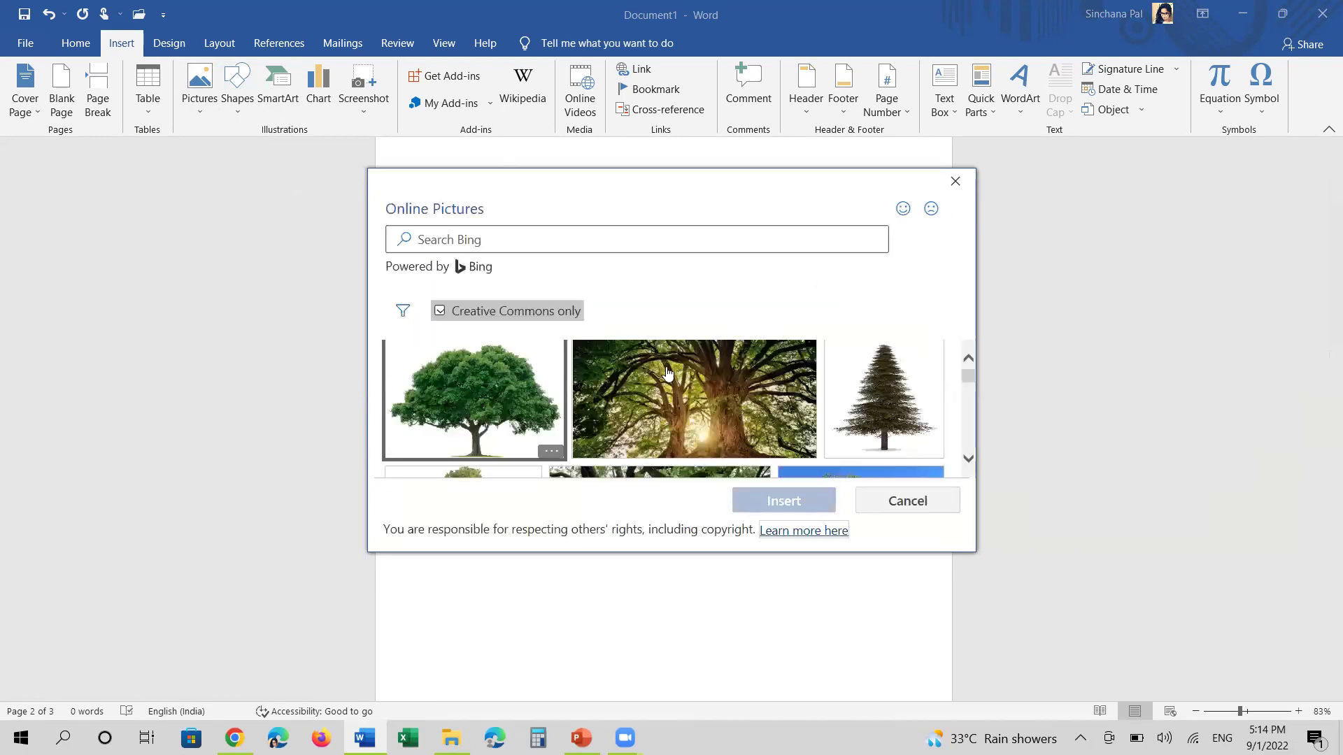
pyautogui.click(489, 396)
pyautogui.press('Return')
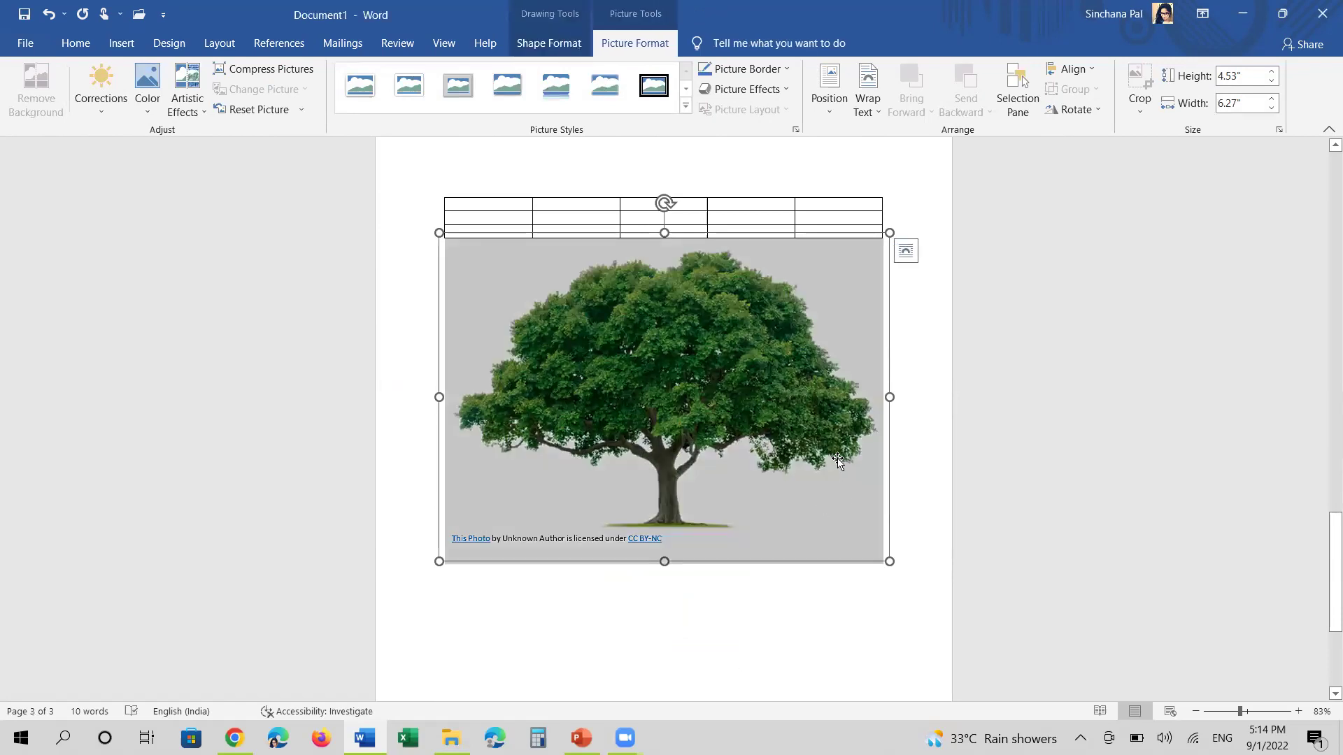
# Resize the tree picture and preview its Corrections, Color and Artistic Effects galleries
pyautogui.moveTo(890, 397)
pyautogui.mouseDown()
pyautogui.moveTo(736, 389)
pyautogui.moveTo(894, 378)
pyautogui.mouseUp()
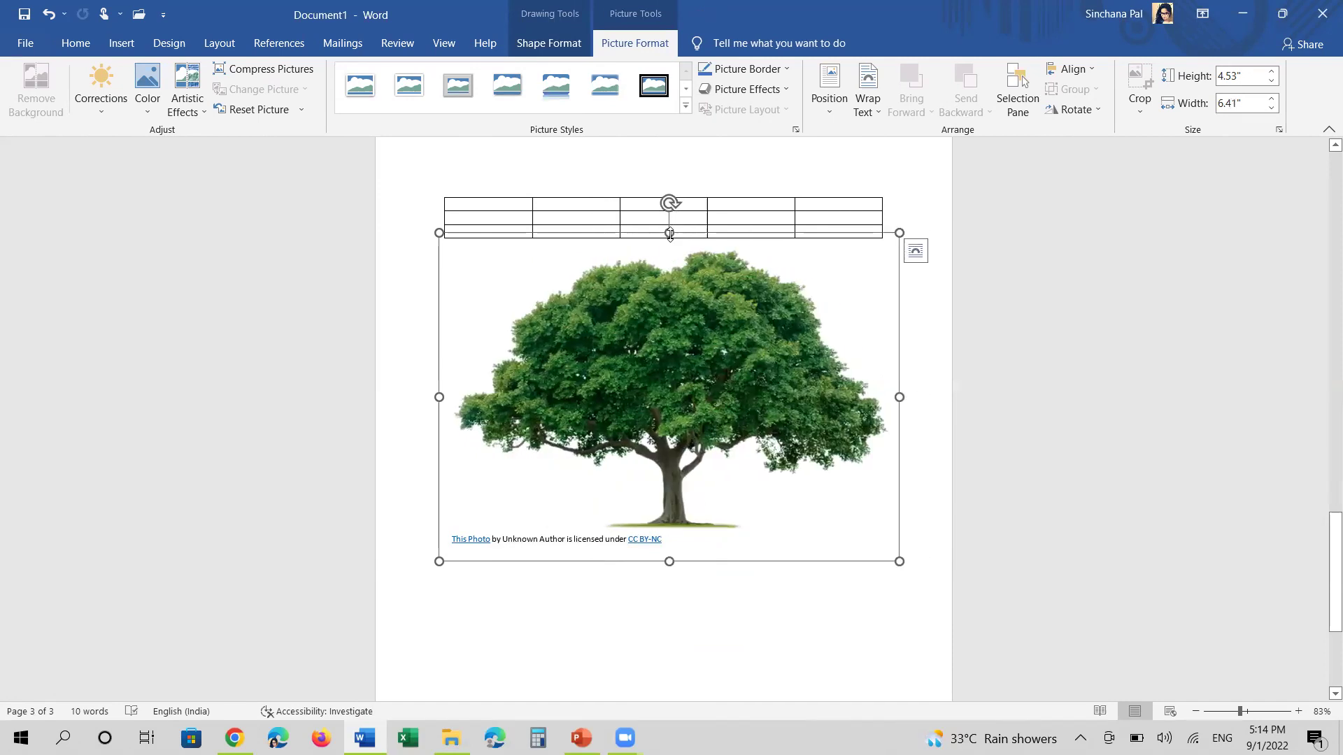
pyautogui.moveTo(669, 233); pyautogui.dragTo(669, 264)
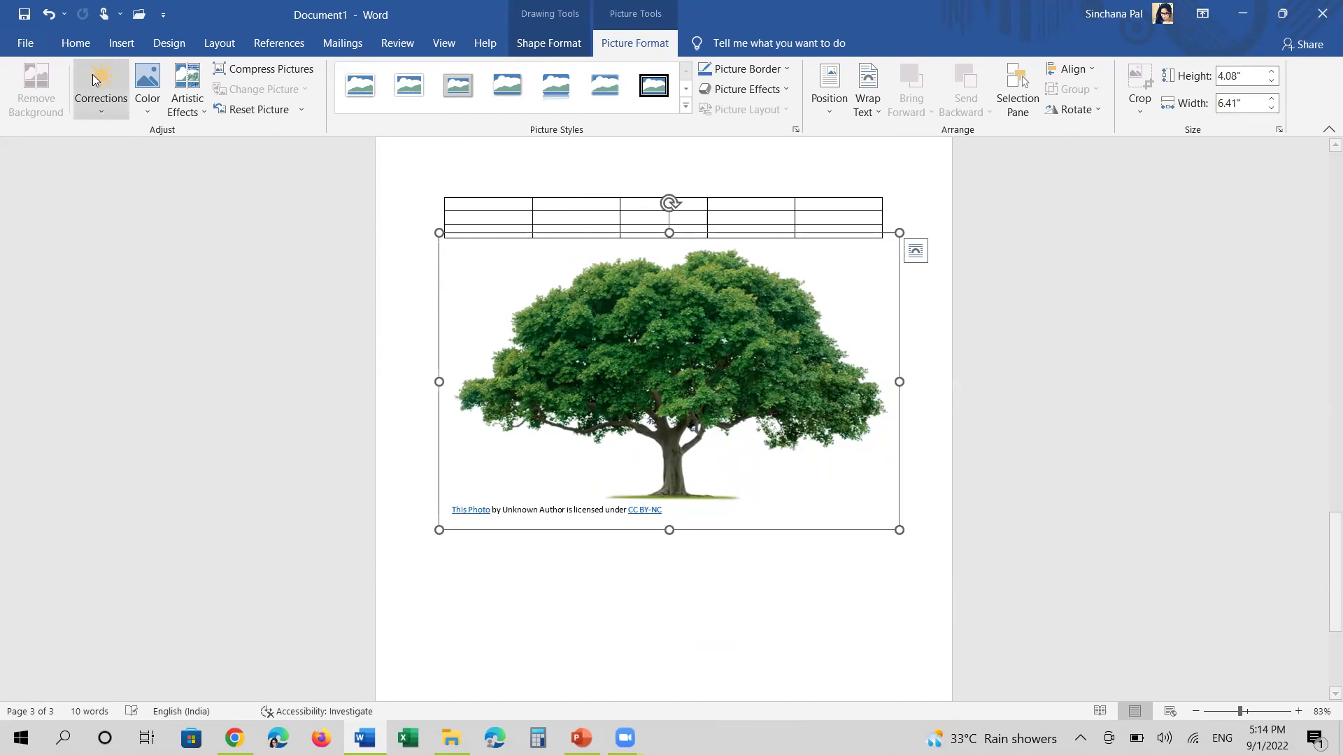
pyautogui.click(106, 112)
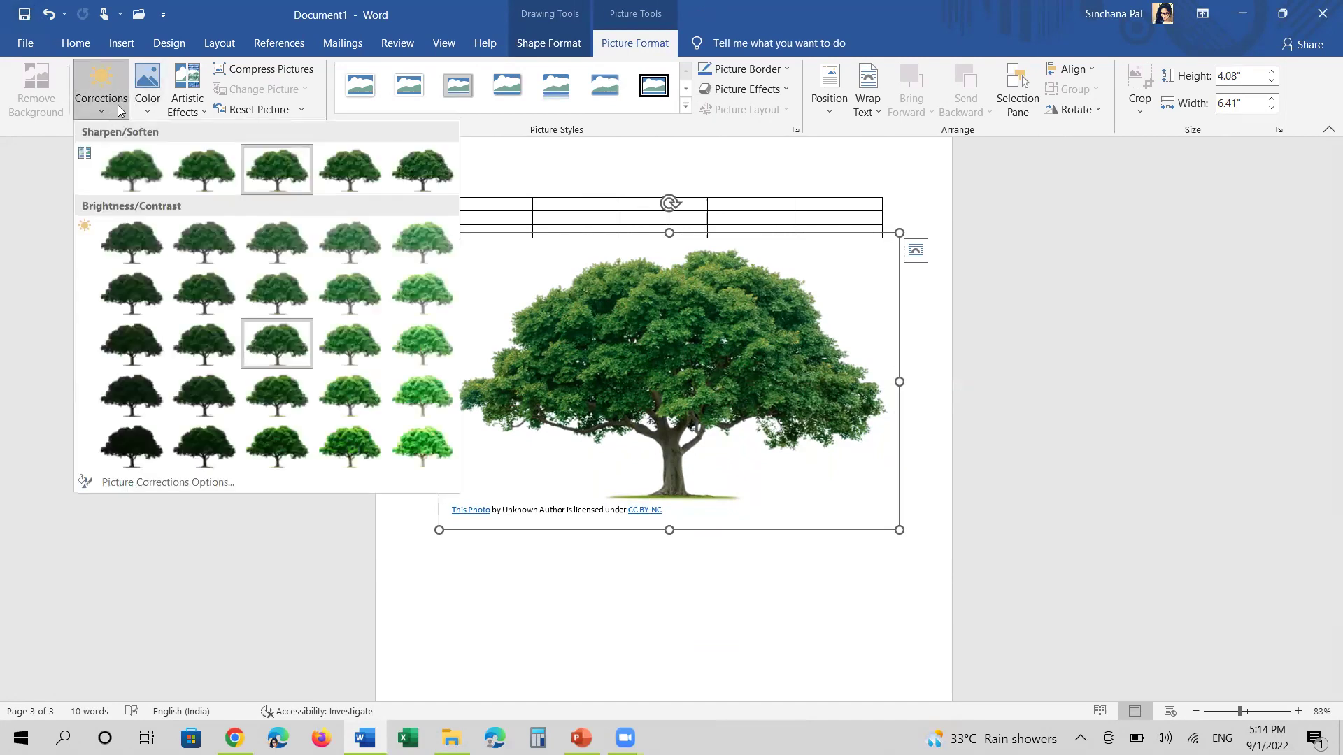
pyautogui.click(151, 108)
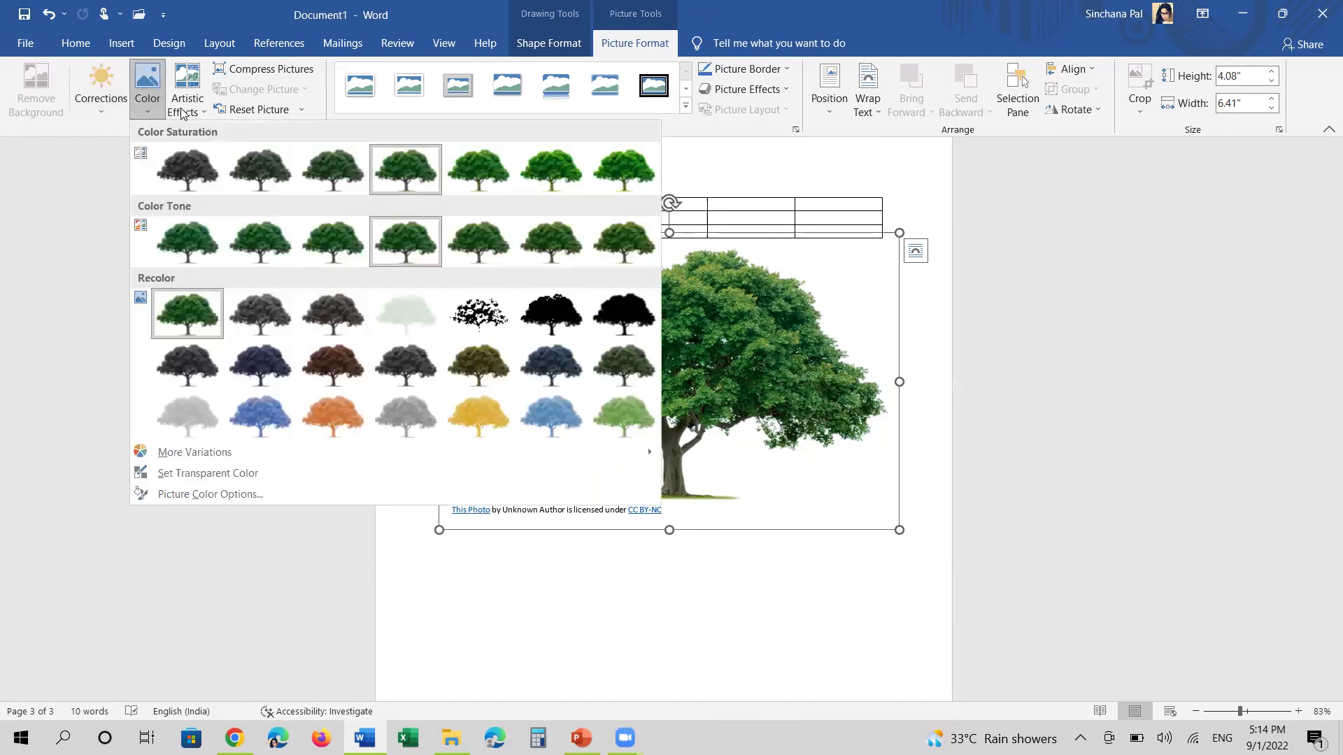
pyautogui.click(181, 114)
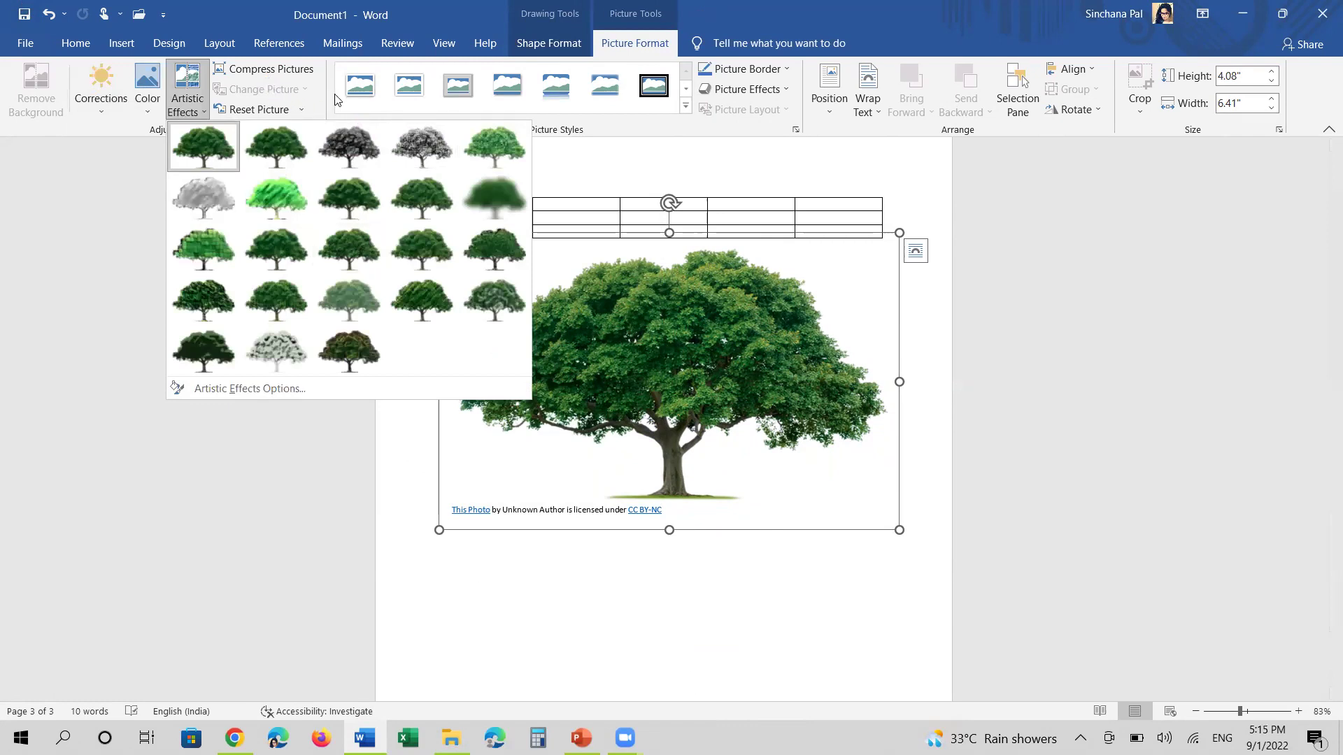
# Dismiss the effects gallery and undo both the resize and the picture insertion
pyautogui.click(316, 465)
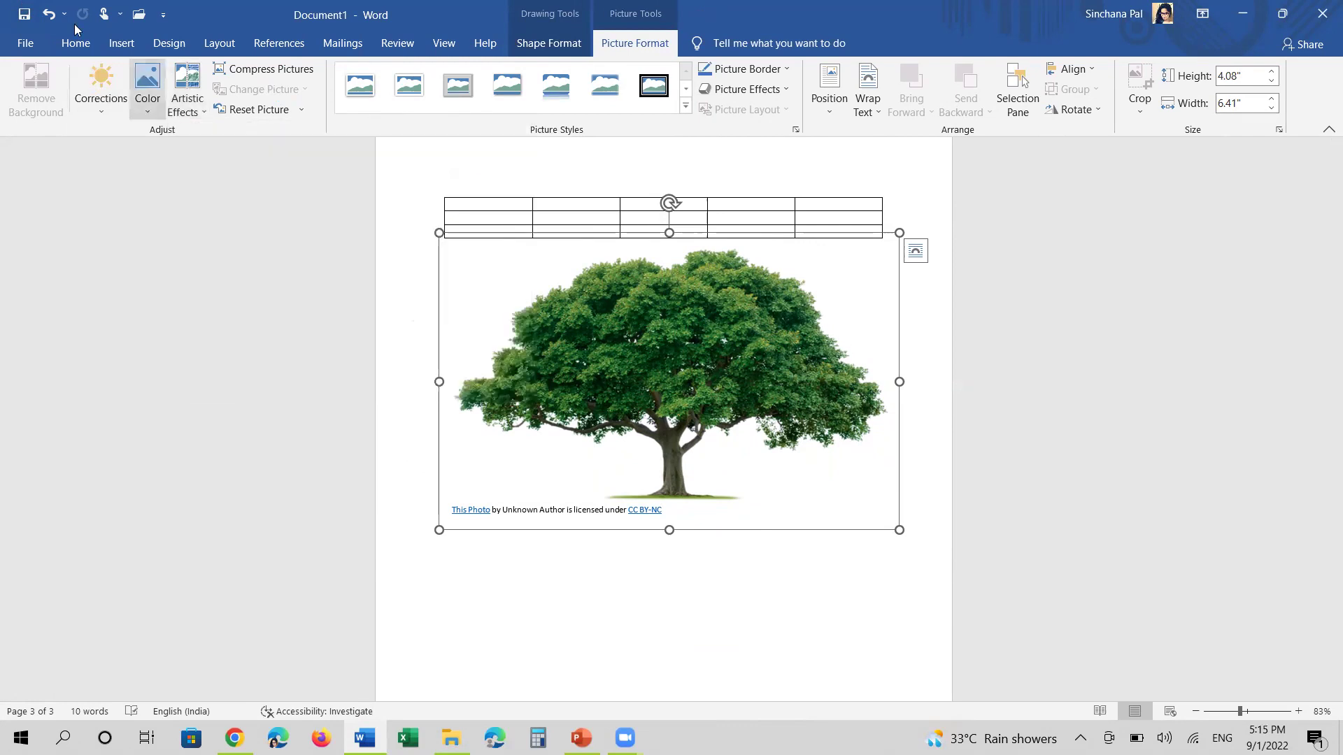
pyautogui.click(51, 14)
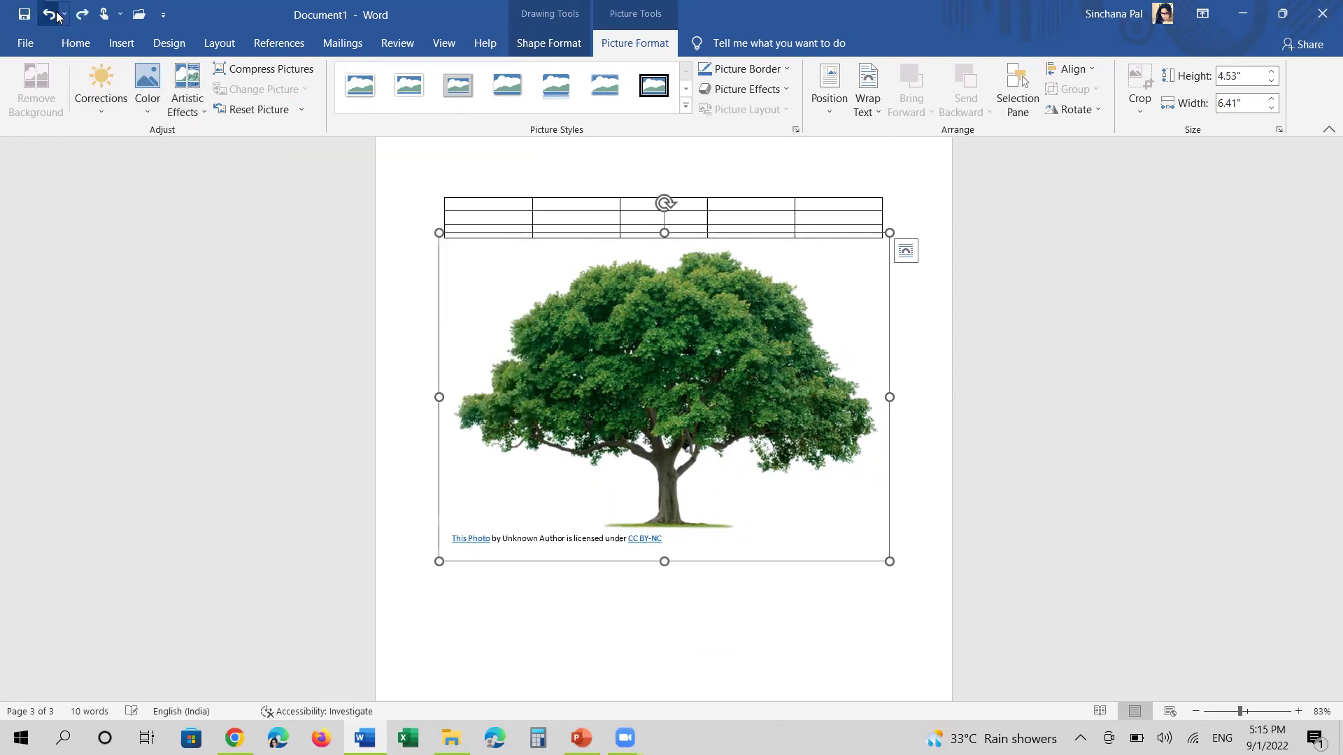
pyautogui.click(50, 14)
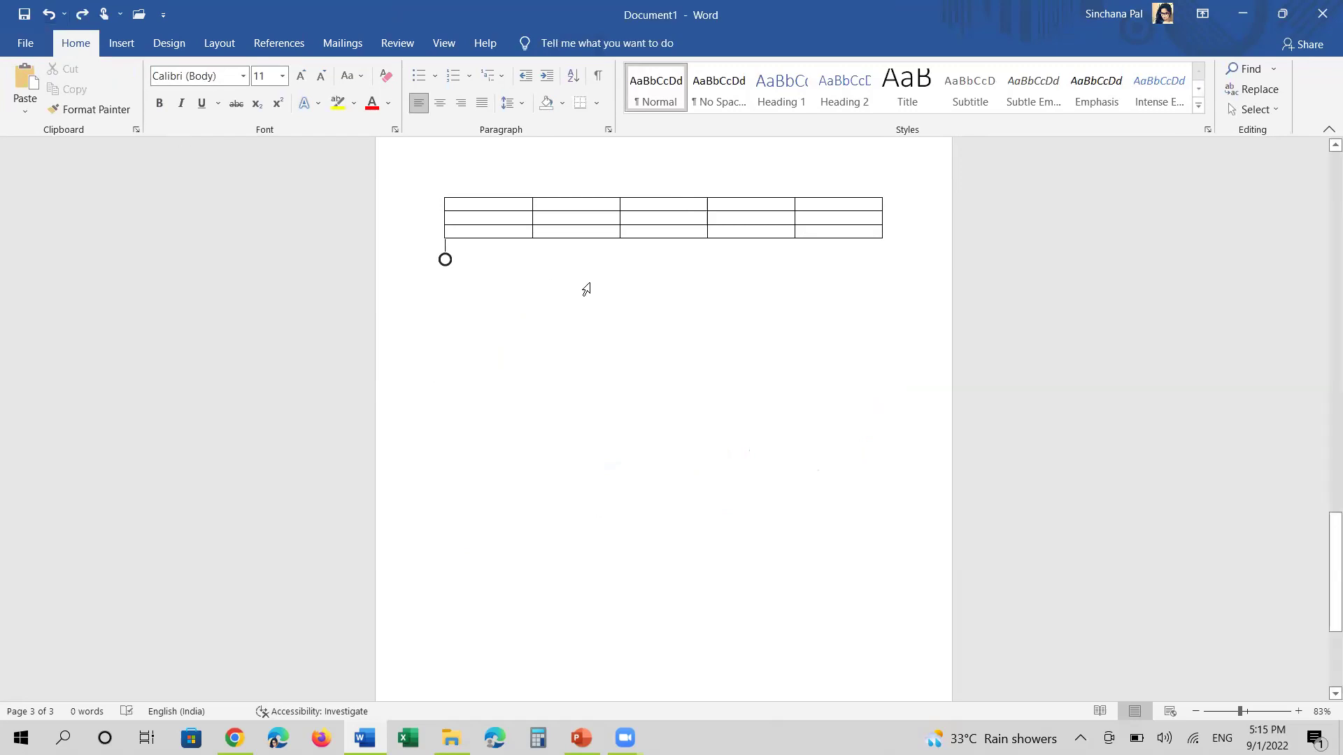
# Open and close the Insert Table dropdown without inserting anything
pyautogui.click(129, 44)
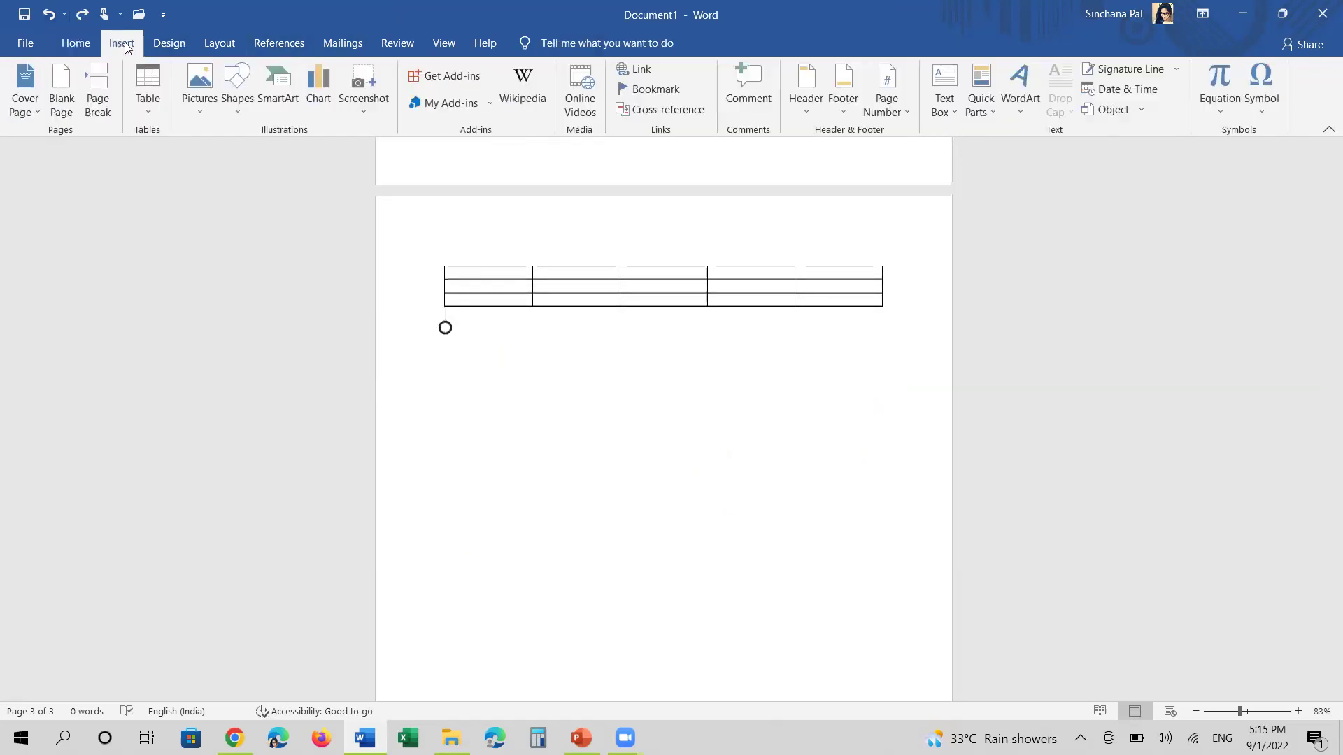
pyautogui.click(157, 115)
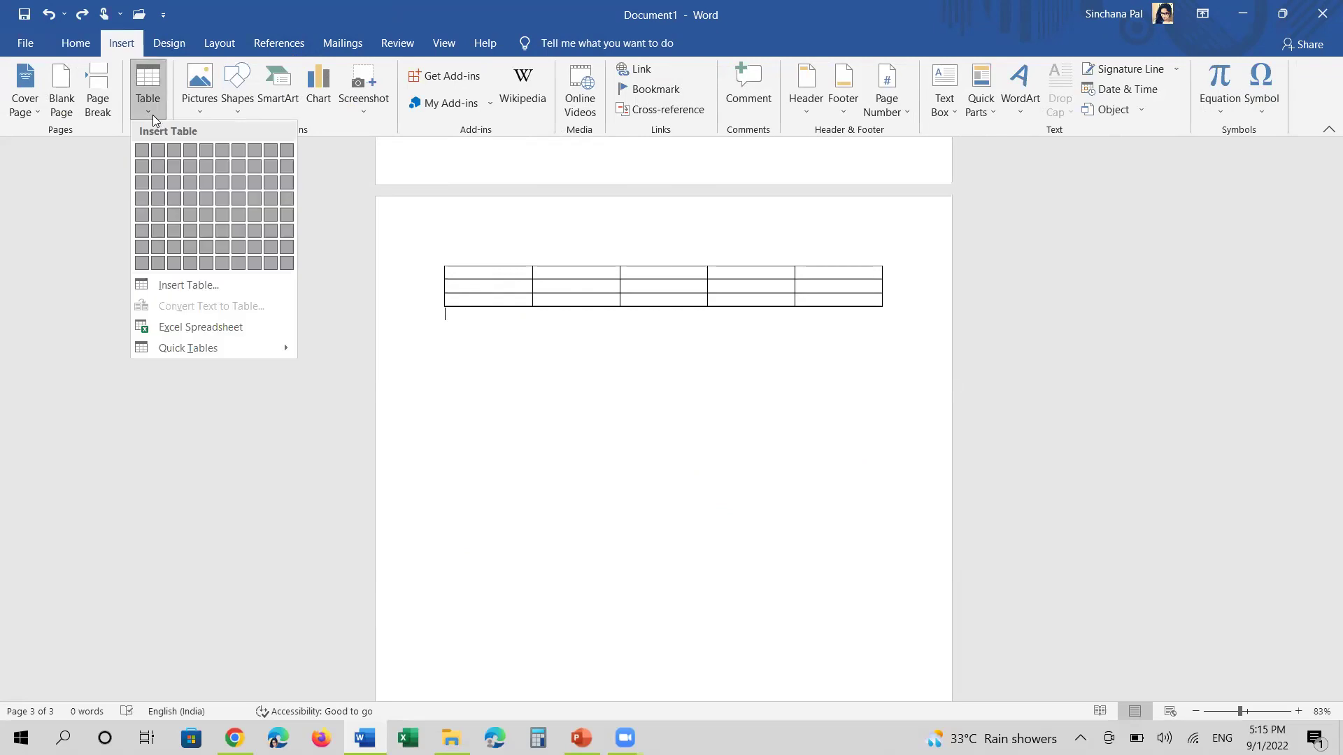
pyautogui.click(150, 111)
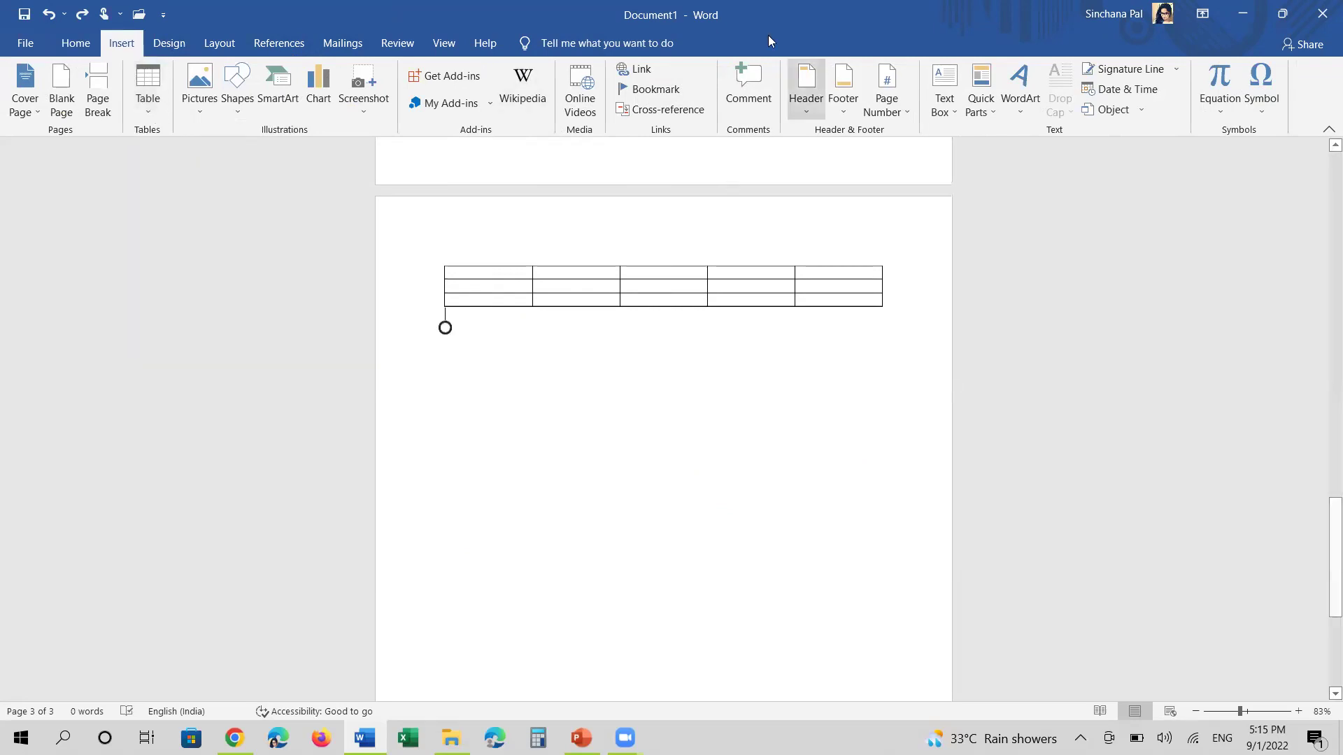
# Browse the Layout tab's Margins presets and close them unchanged
pyautogui.click(211, 43)
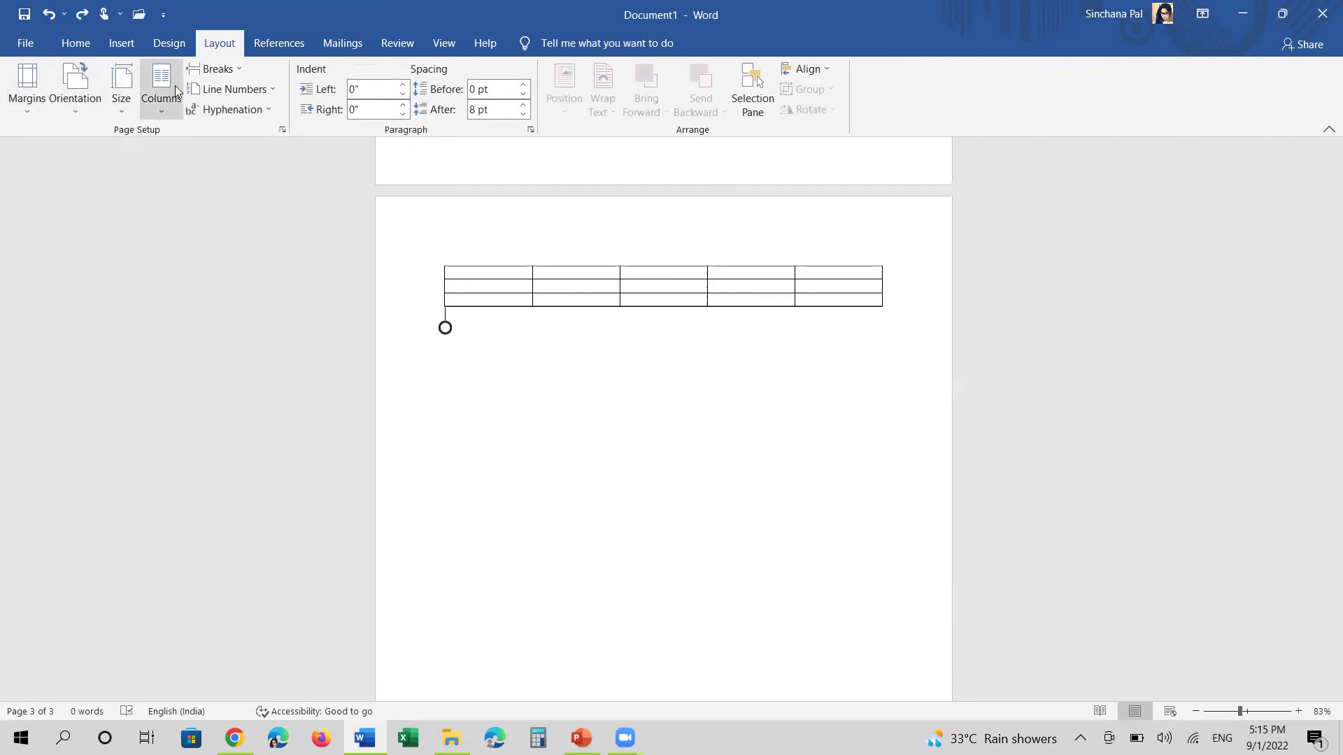
pyautogui.click(28, 91)
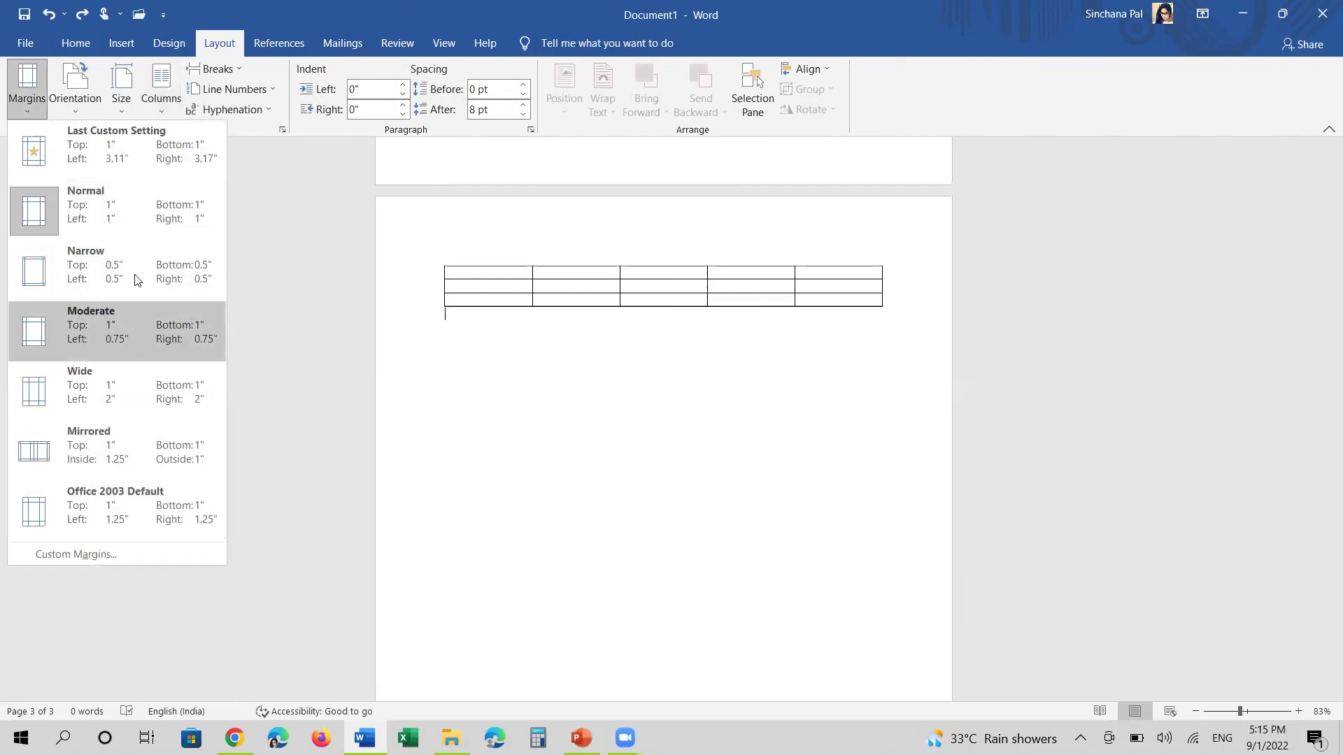
pyautogui.click(105, 162)
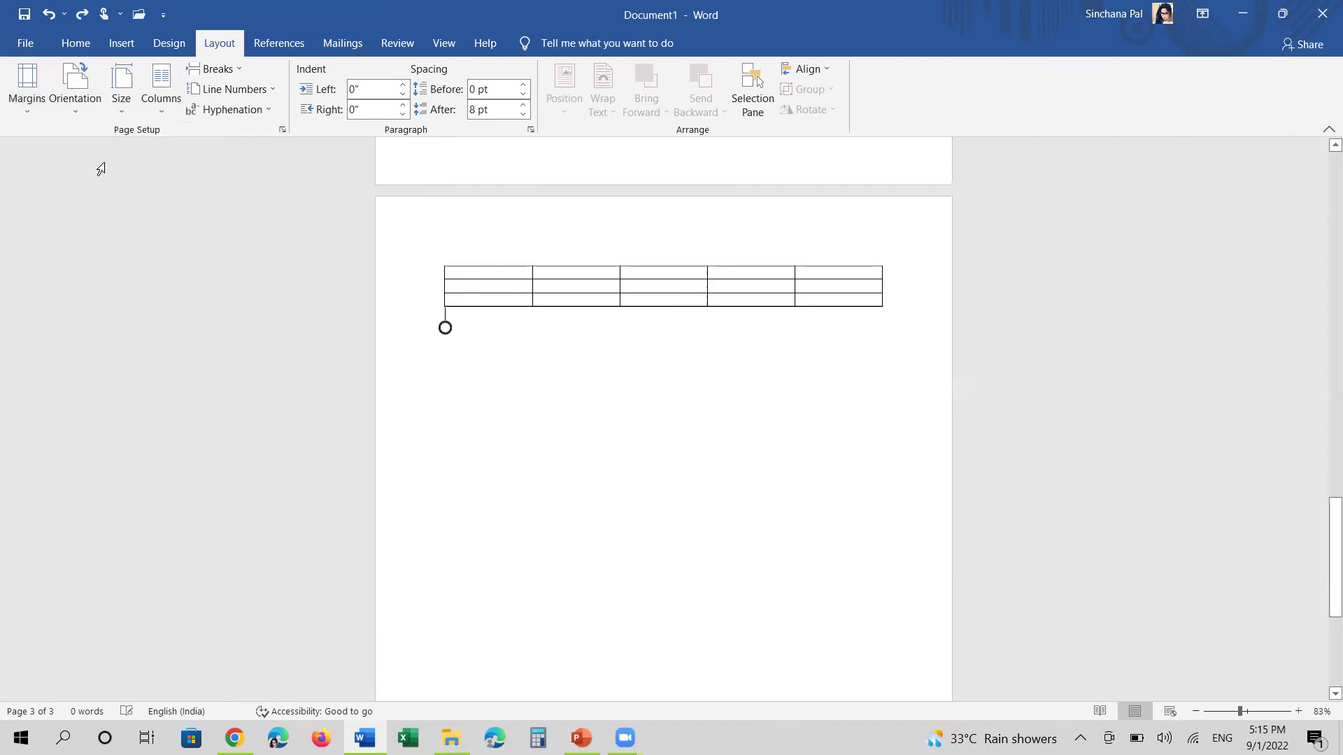
pyautogui.scroll(-5, 450, 569)
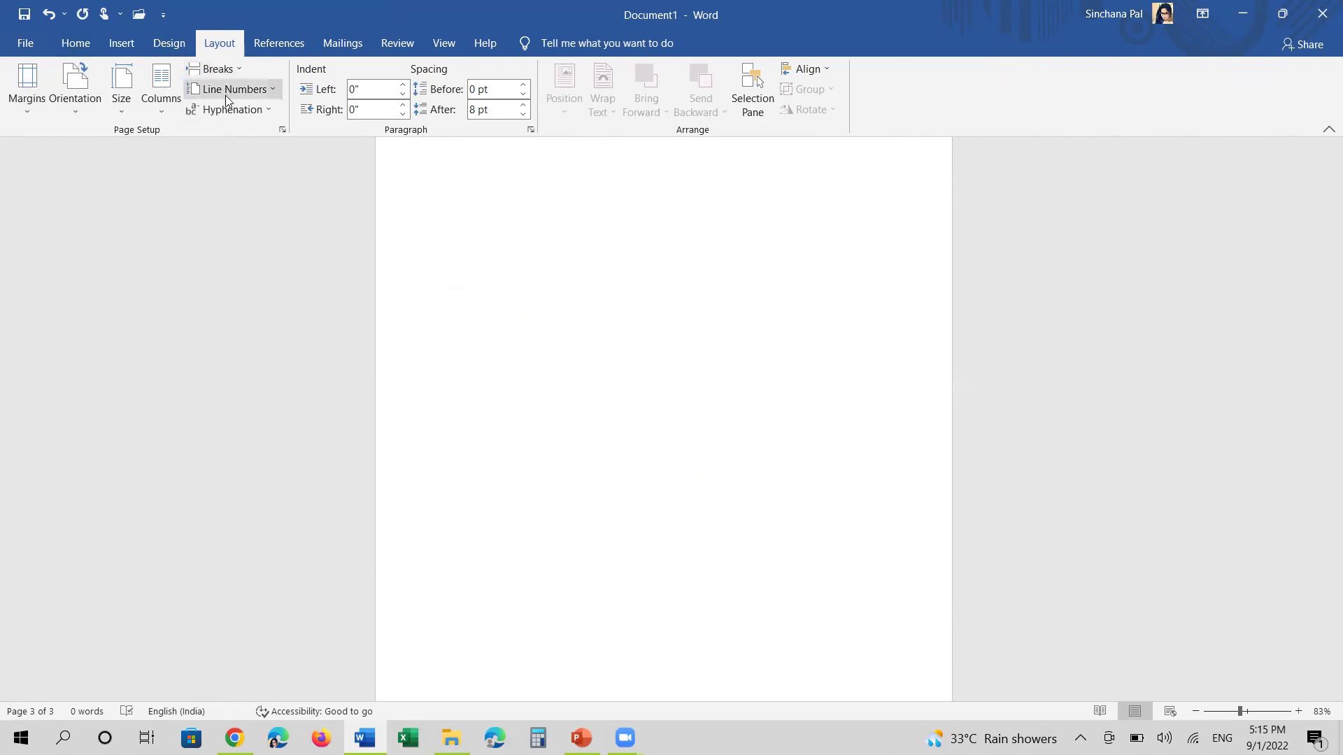
# Switch the page to Landscape and back to Portrait, keeping A4 paper size
pyautogui.click(87, 96)
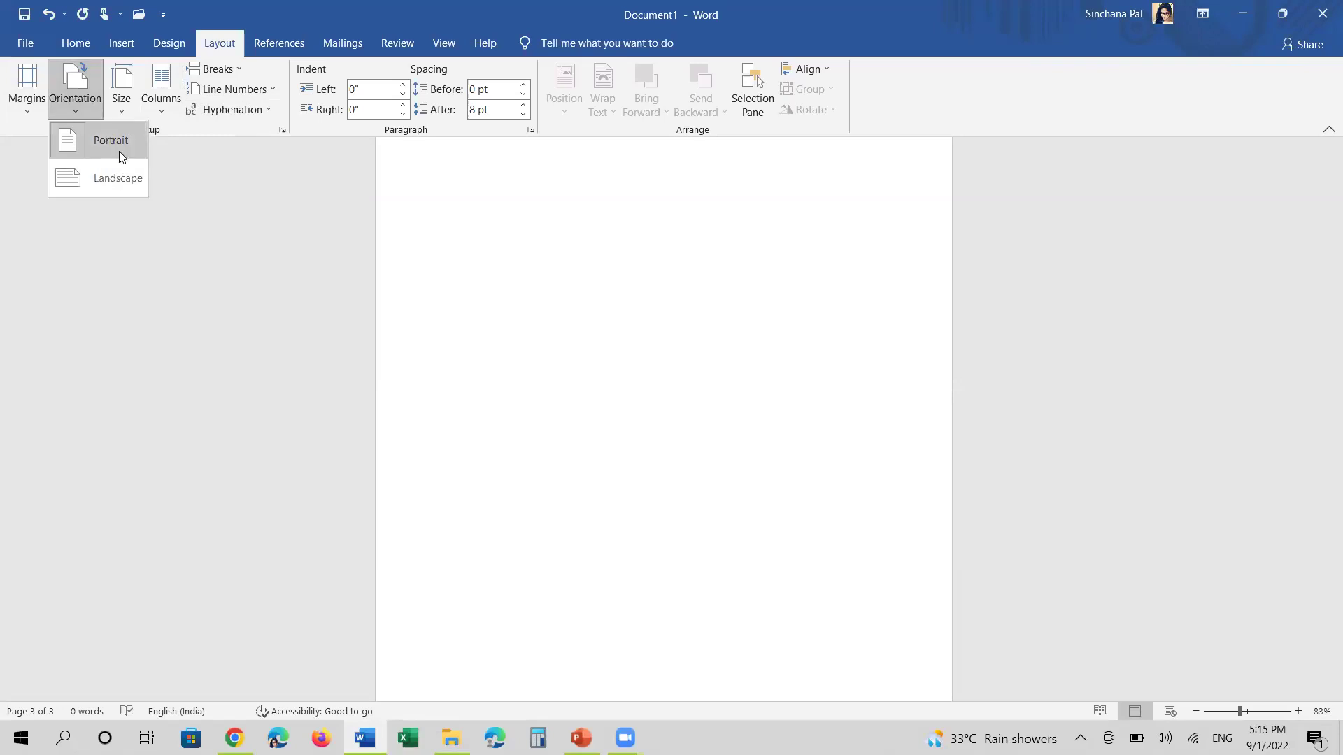
pyautogui.click(118, 177)
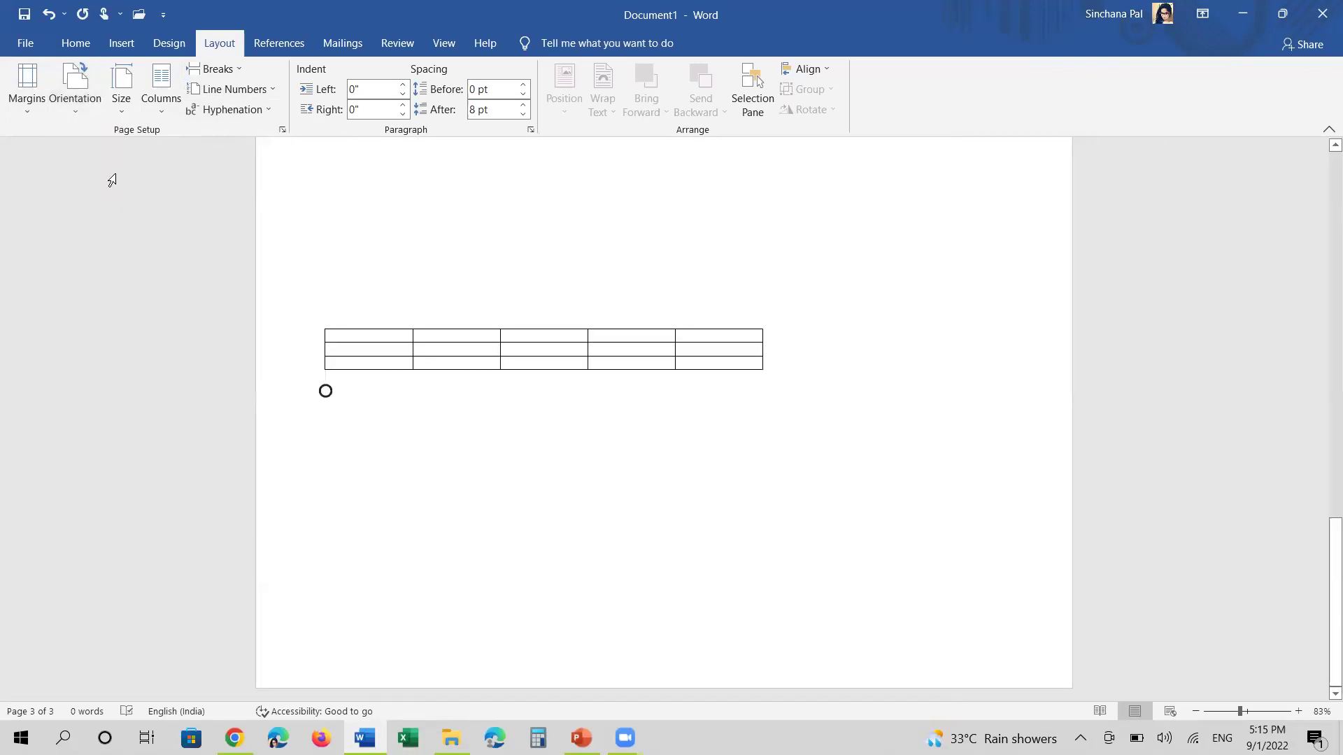
pyautogui.click(85, 98)
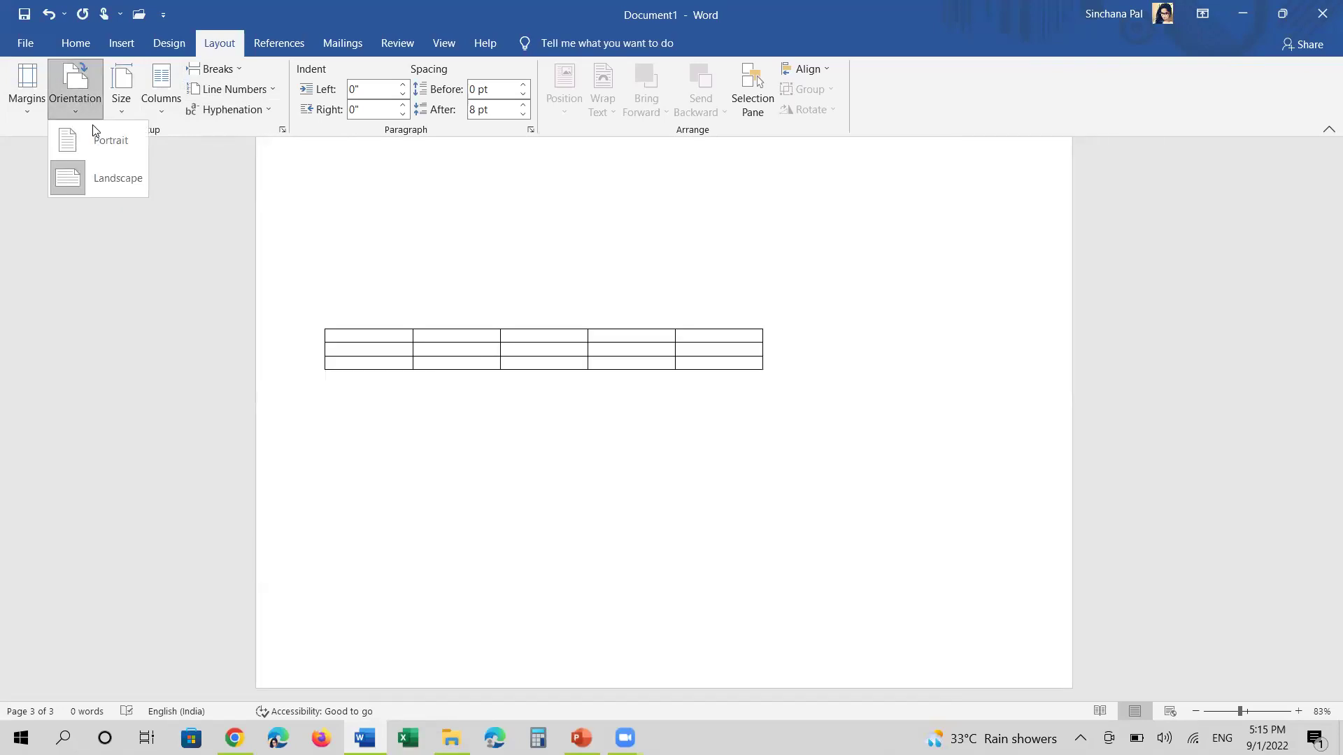
pyautogui.click(93, 134)
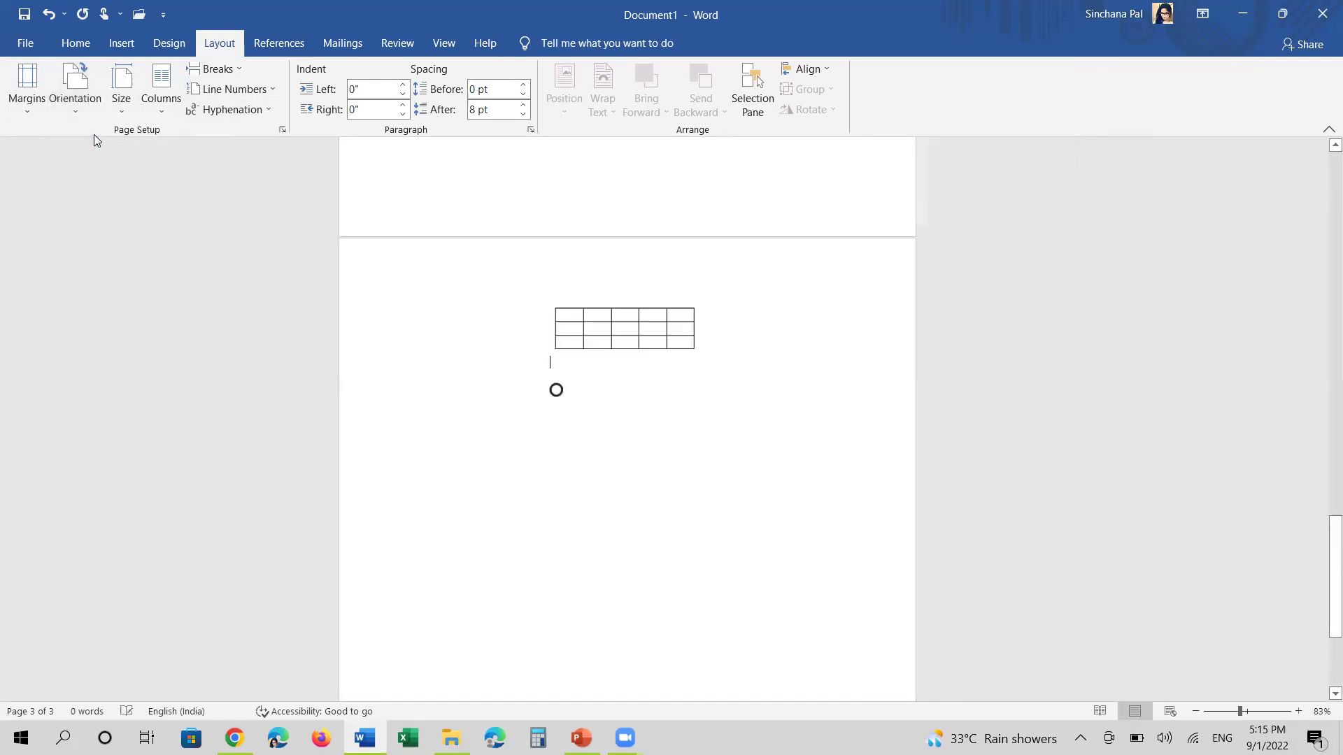
pyautogui.click(126, 112)
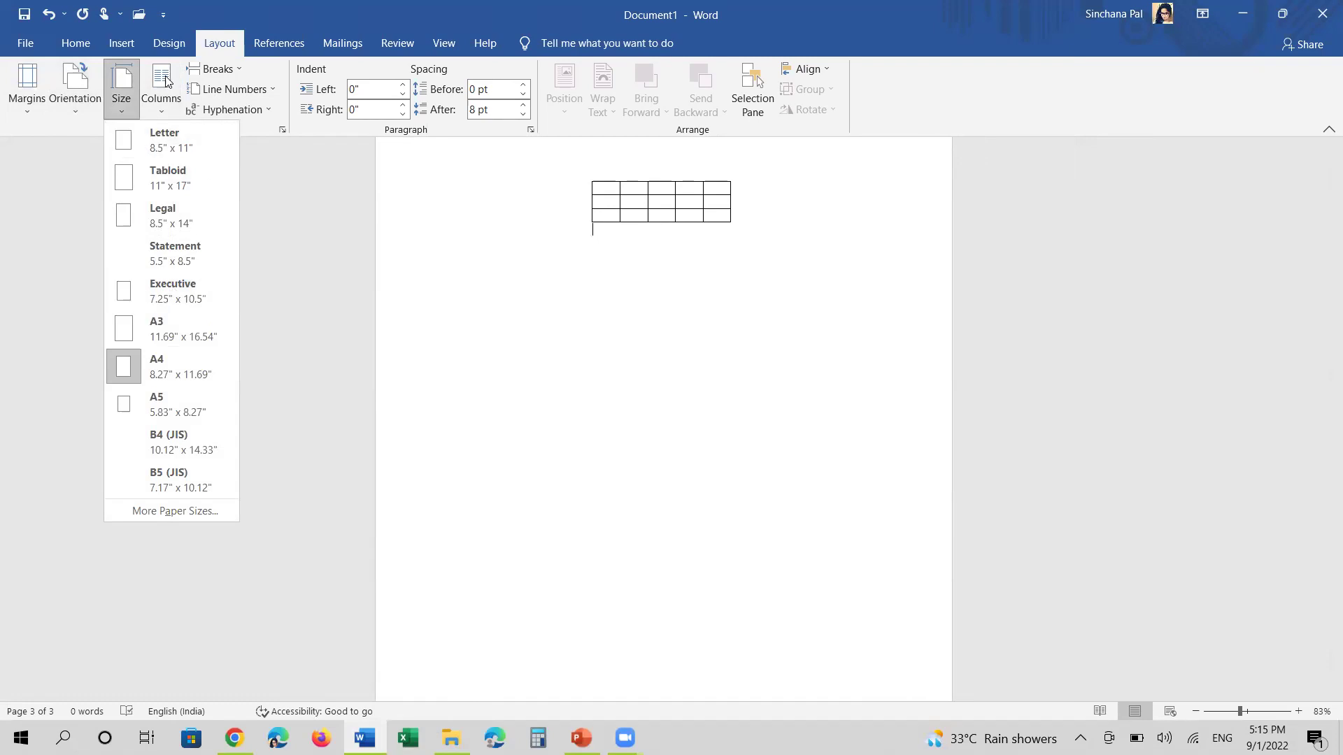
pyautogui.click(270, 179)
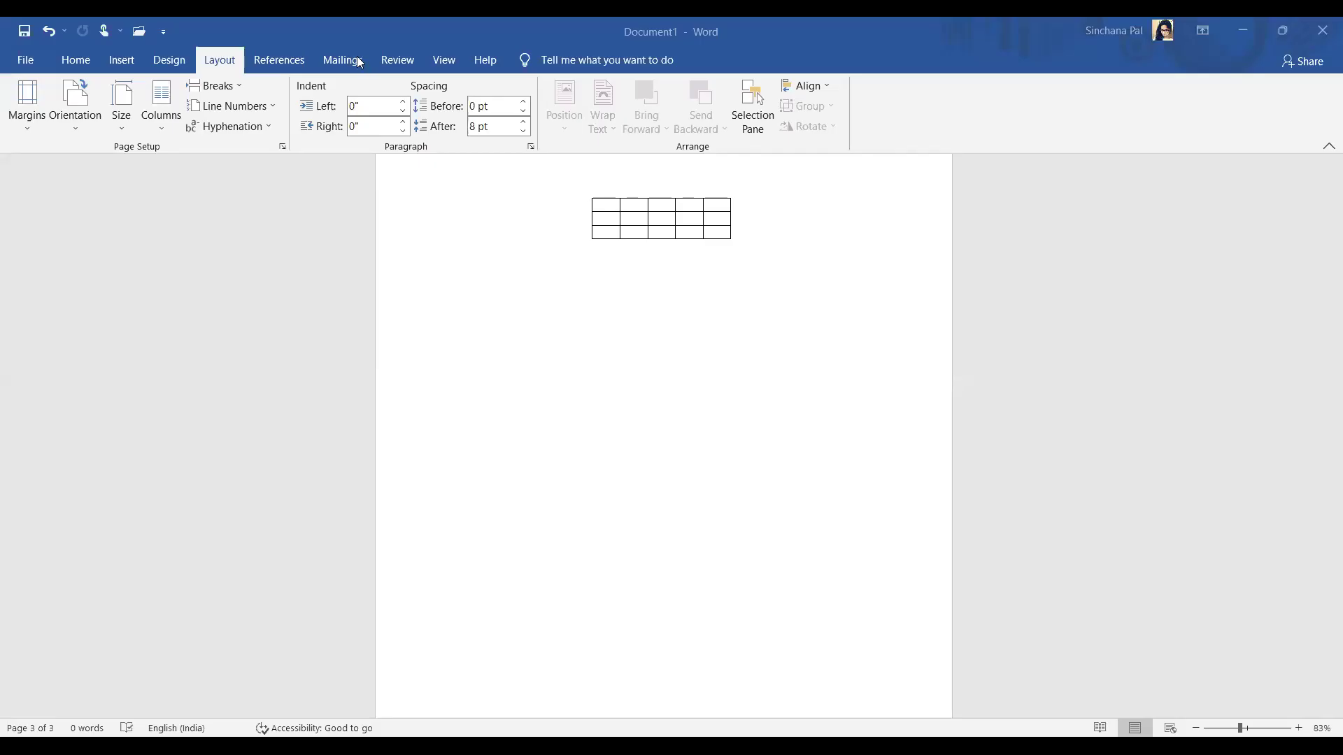
# Set a -0.1" right indent and 6 pt spacing before and after the paragraph
pyautogui.click(403, 130)
pyautogui.click(523, 101)
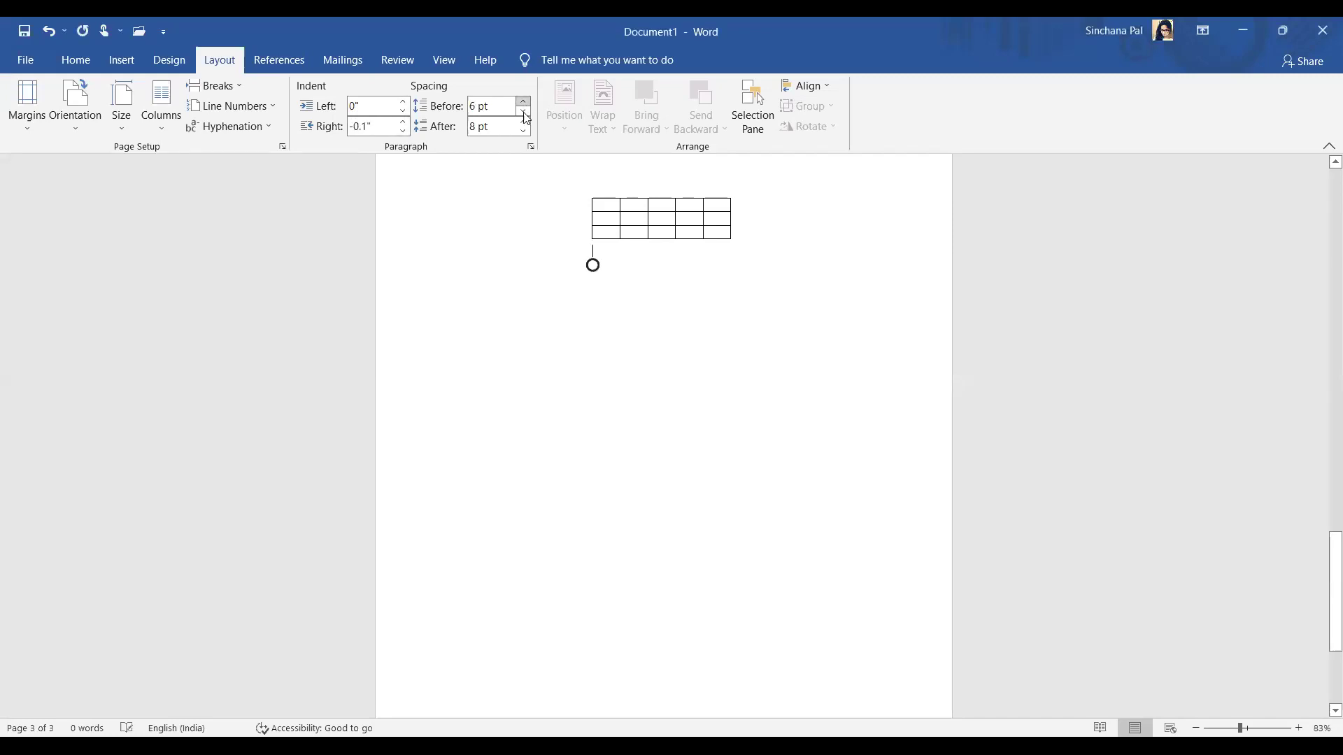
pyautogui.click(523, 130)
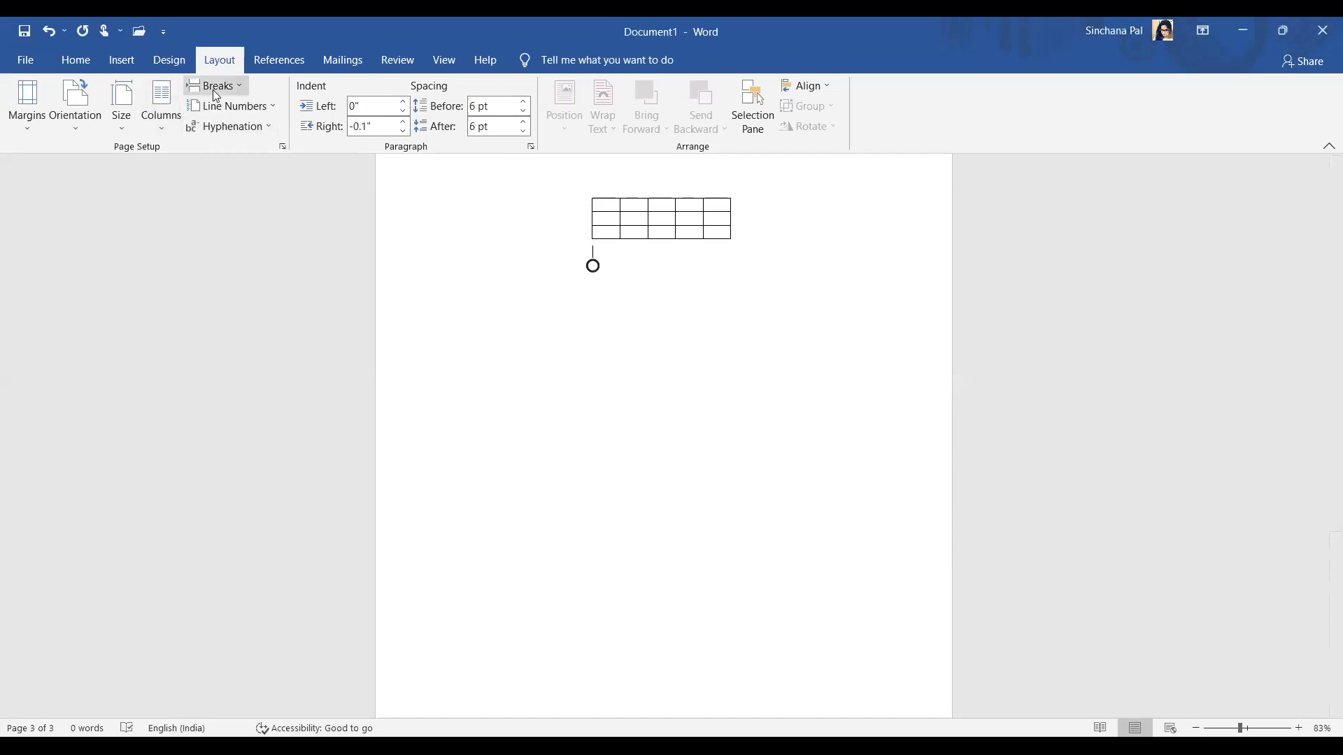
# Browse the Design, Home, Insert and References tabs, then return to Layout
pyautogui.click(164, 70)
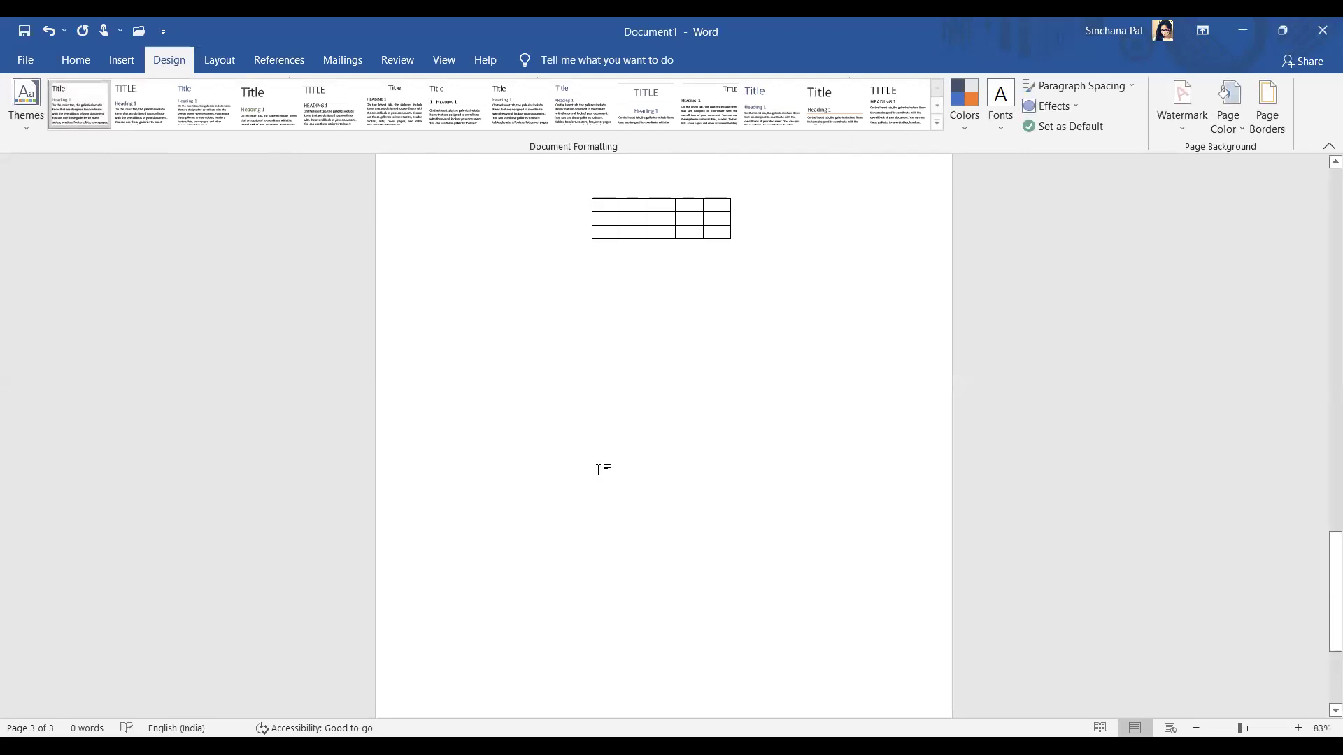
pyautogui.click(76, 60)
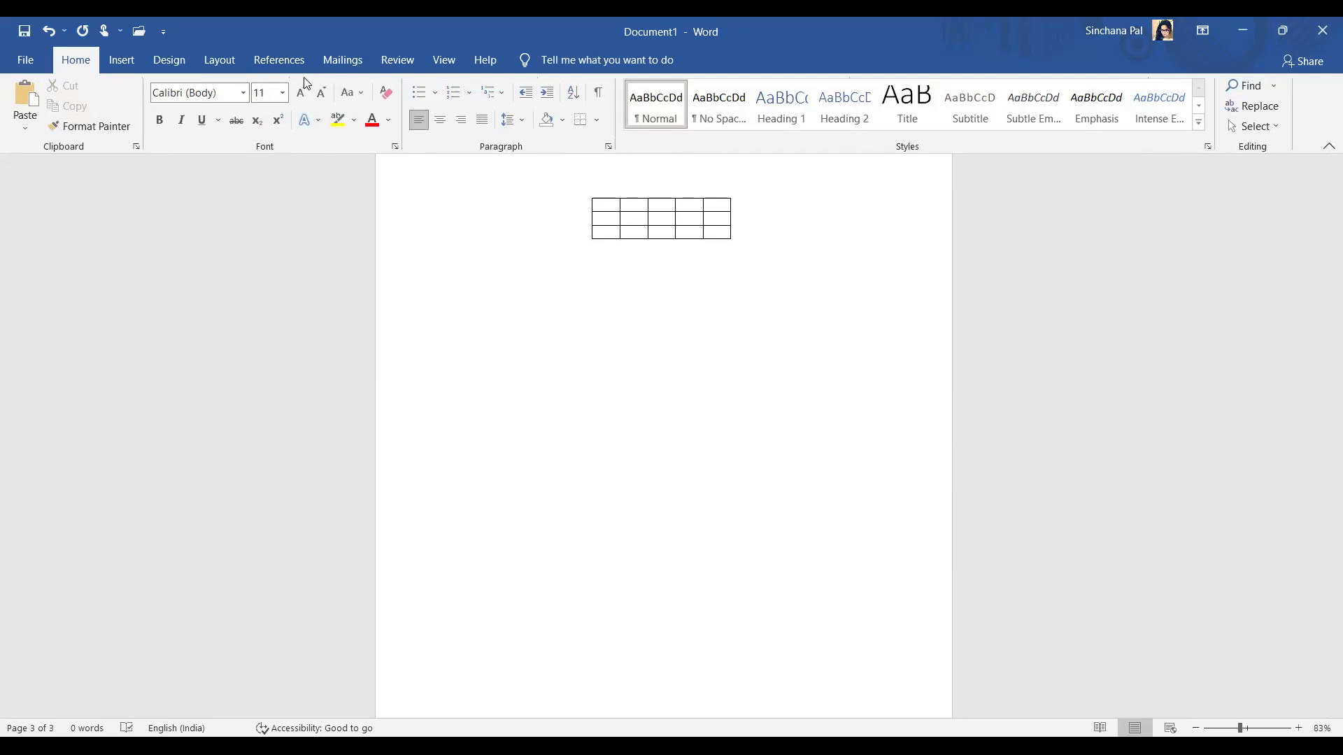
pyautogui.click(120, 58)
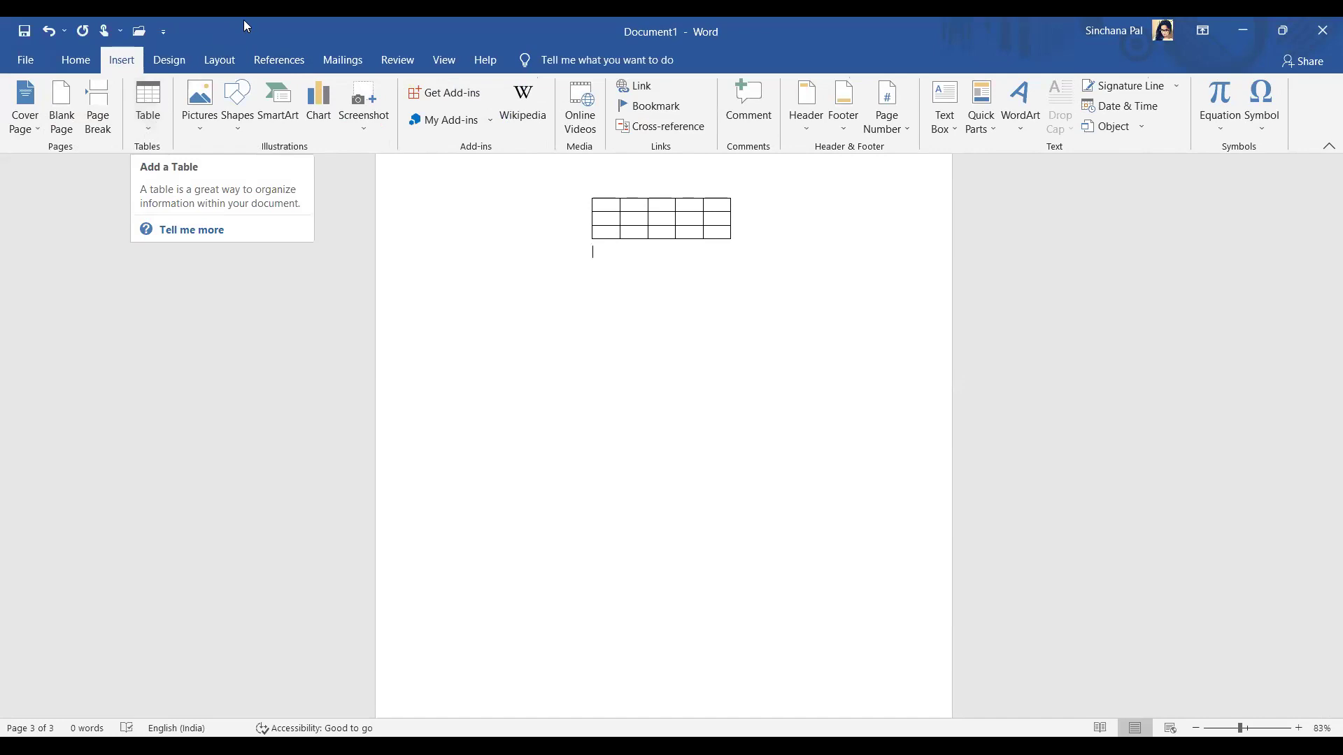
pyautogui.click(281, 59)
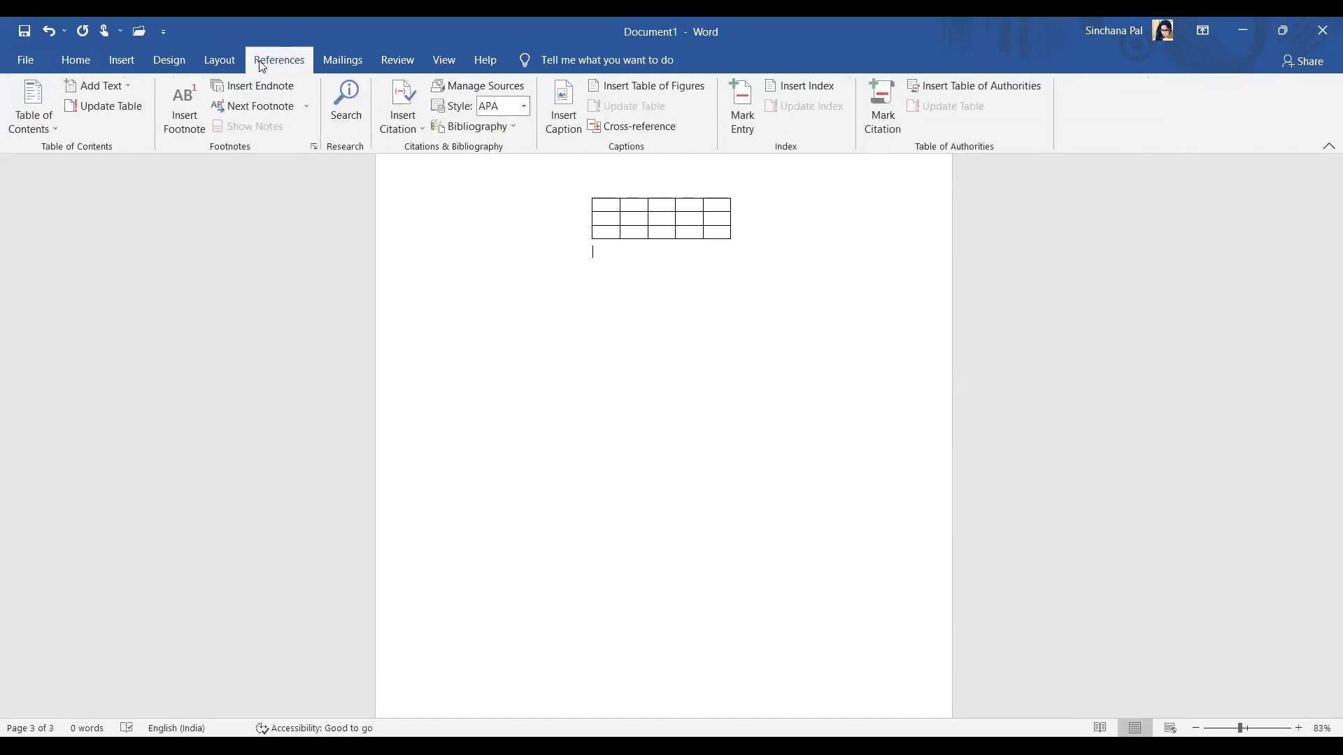
pyautogui.click(228, 68)
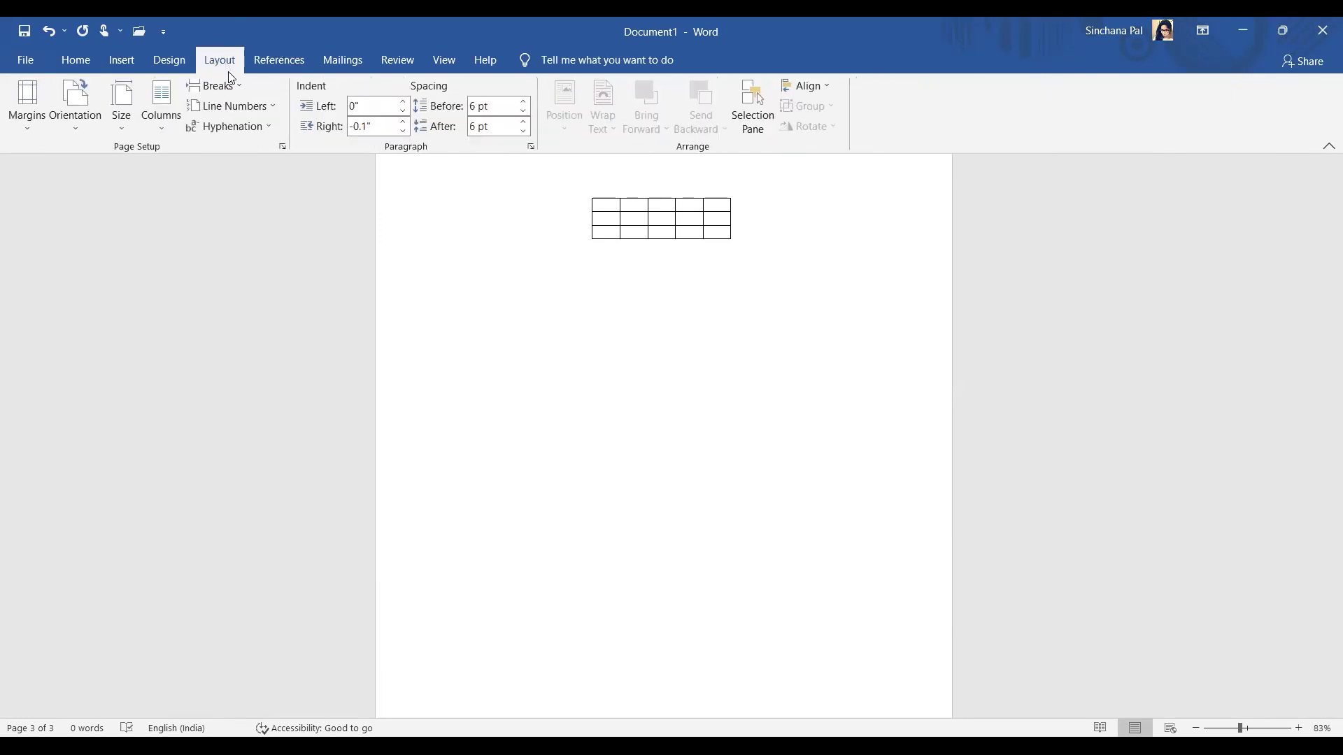